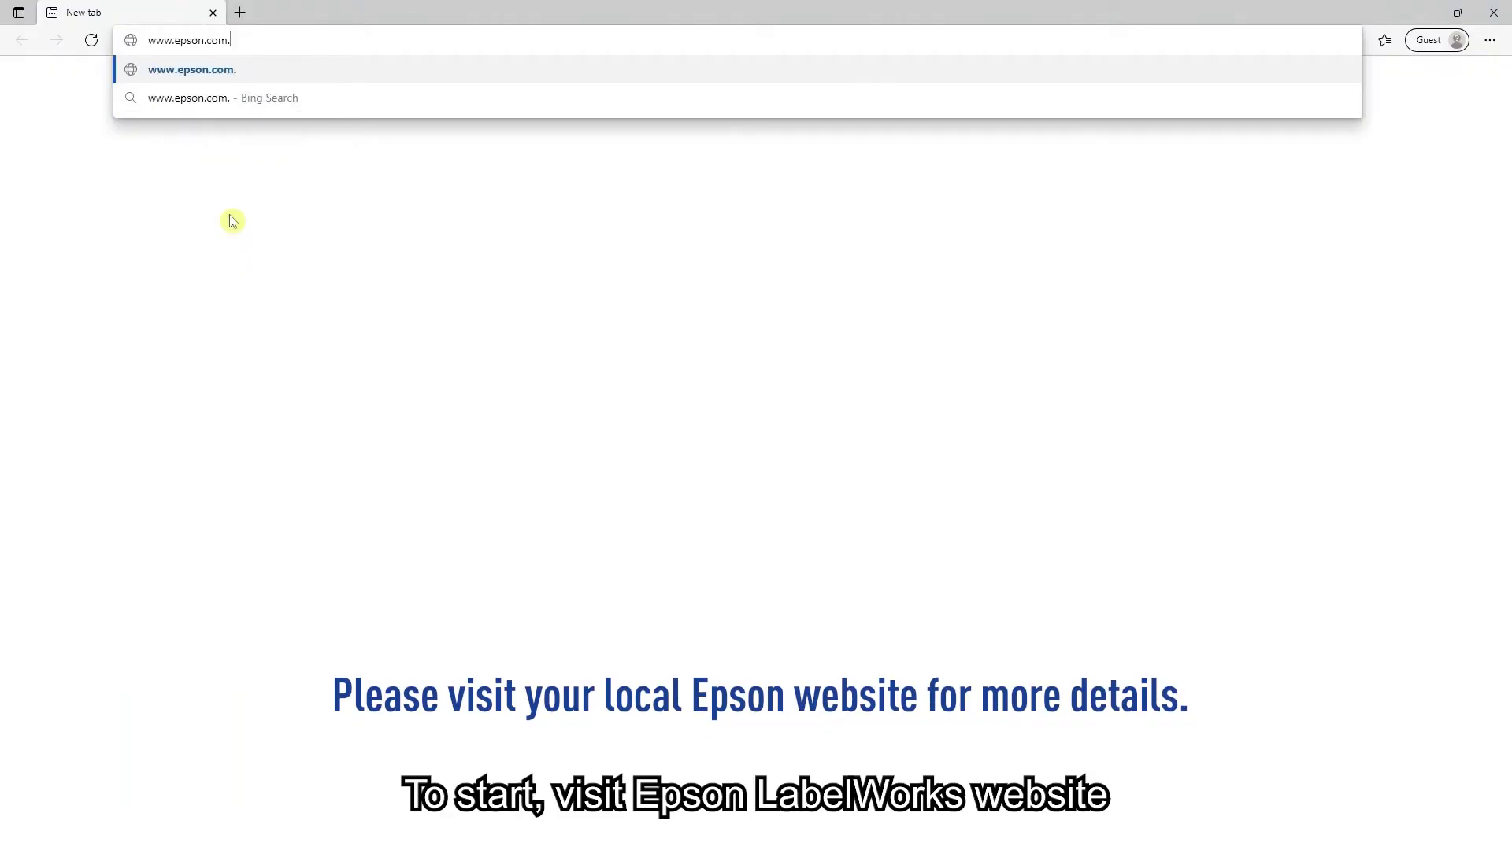
# Go to epson.com.sg/labelworks and reach its LabelWorks software downloads page
pyautogui.write('sg/labelworks')
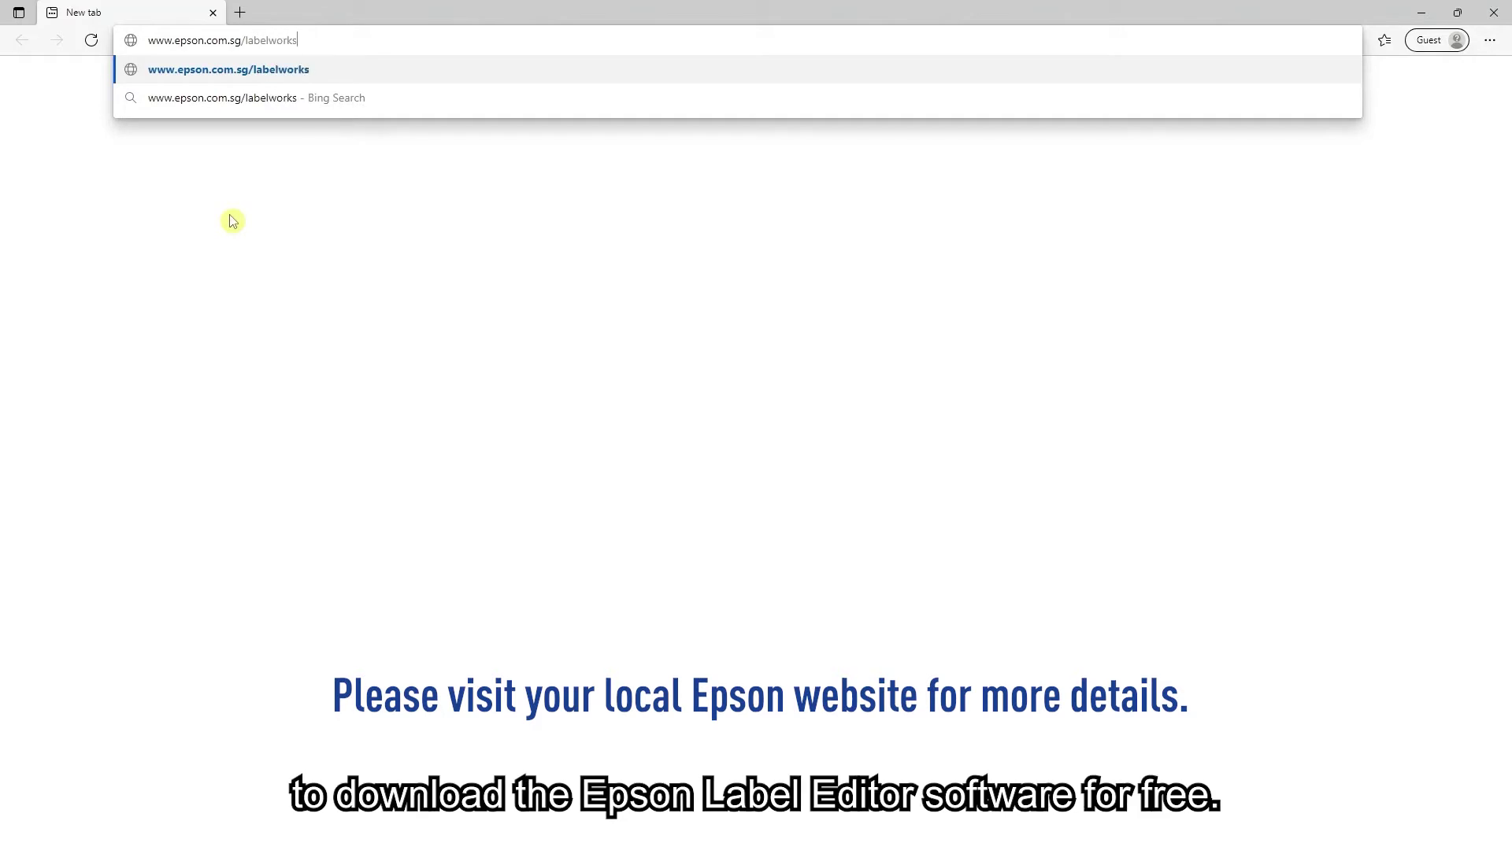
pyautogui.press('Return')
pyautogui.moveTo(1503, 152); pyautogui.dragTo(1486, 227)
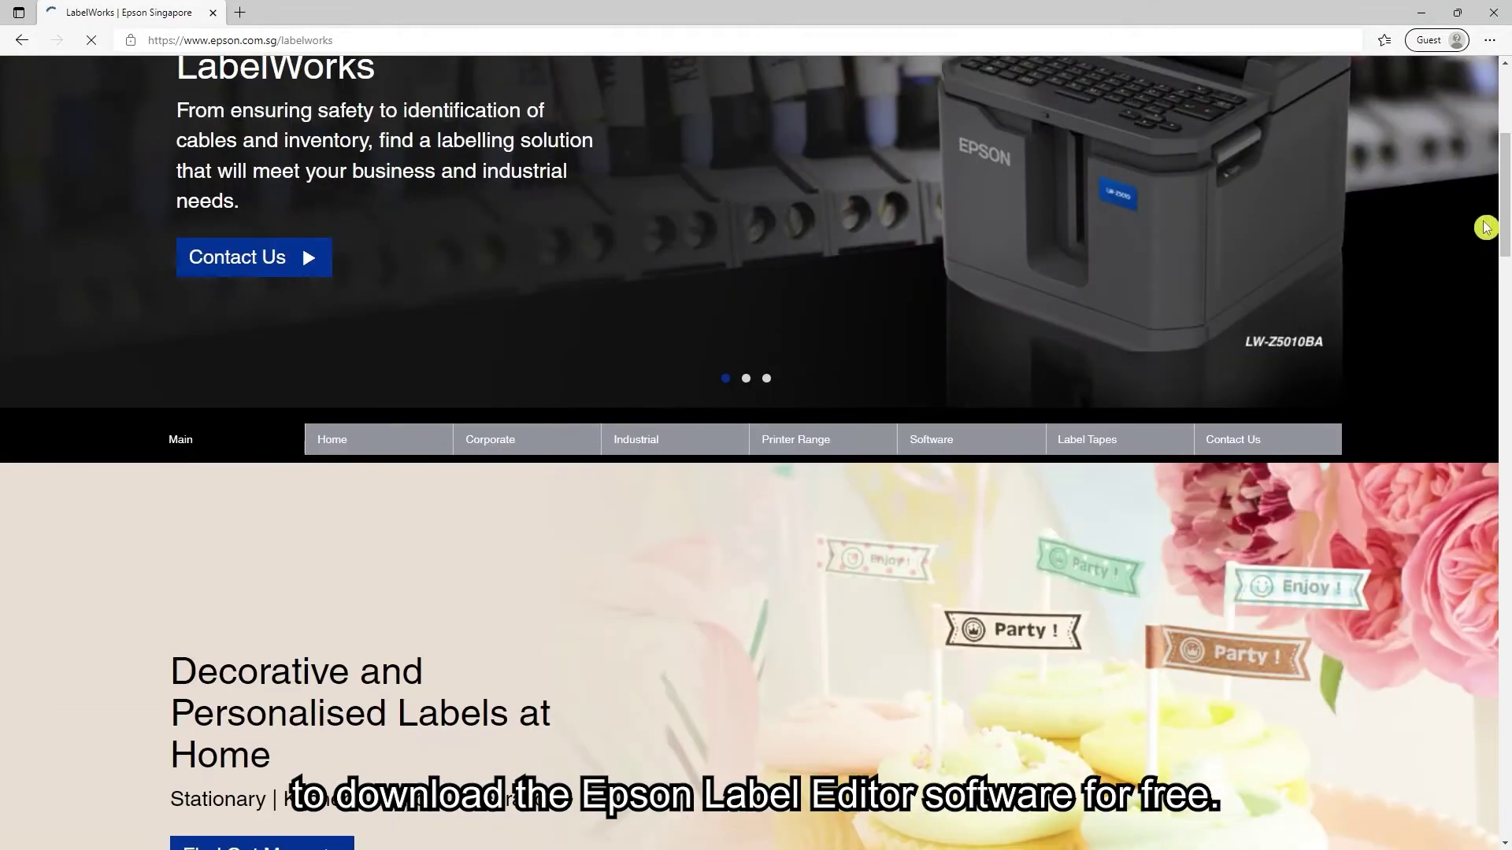
pyautogui.click(985, 442)
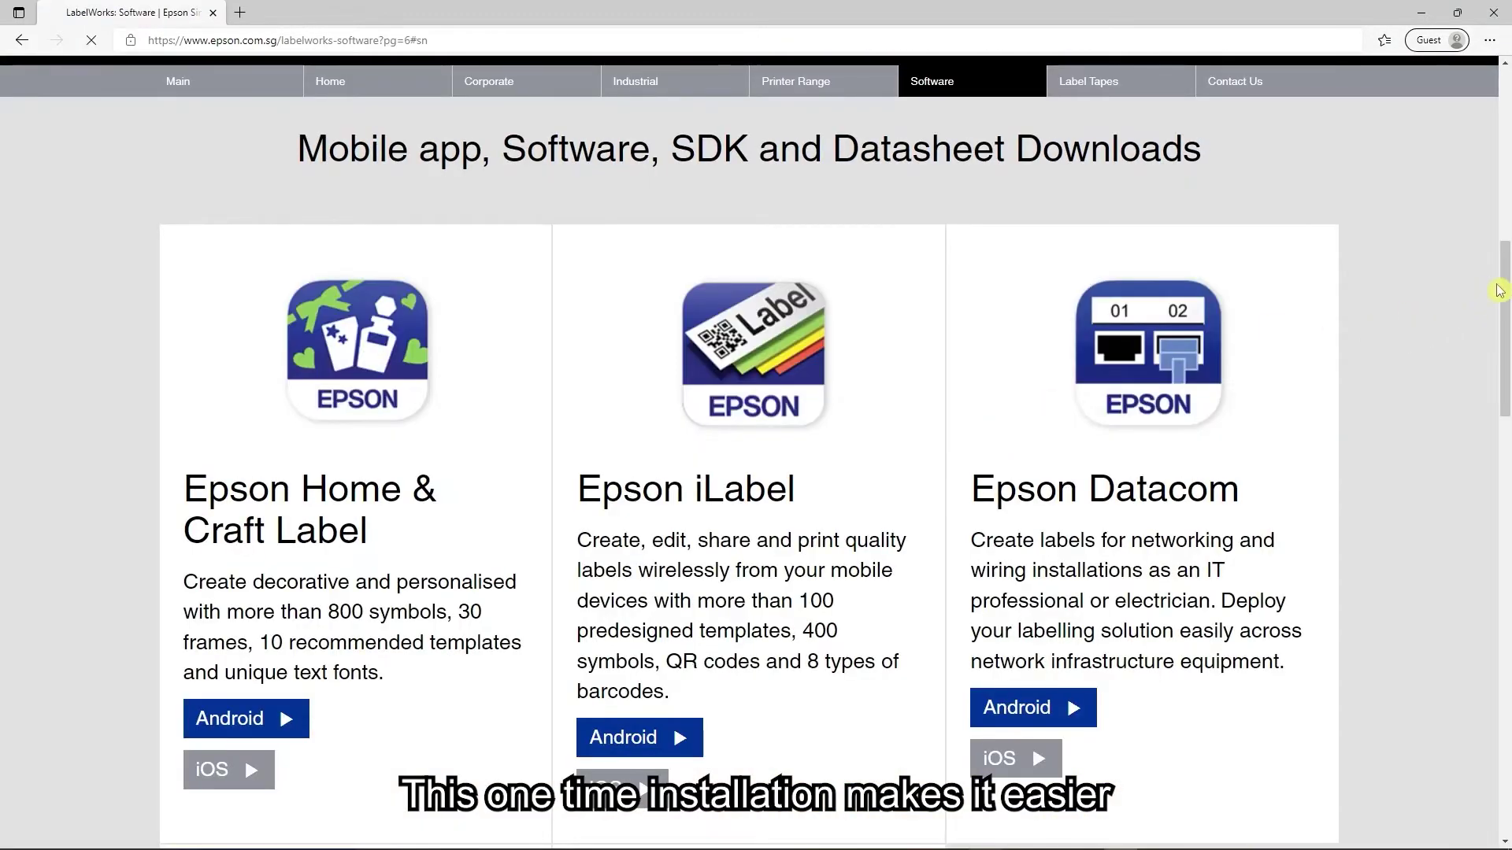
# Download LE_V203_Setup_EN.zip and extract the Setup_EN folder onto the desktop
pyautogui.moveTo(1499, 290); pyautogui.dragTo(1504, 442)
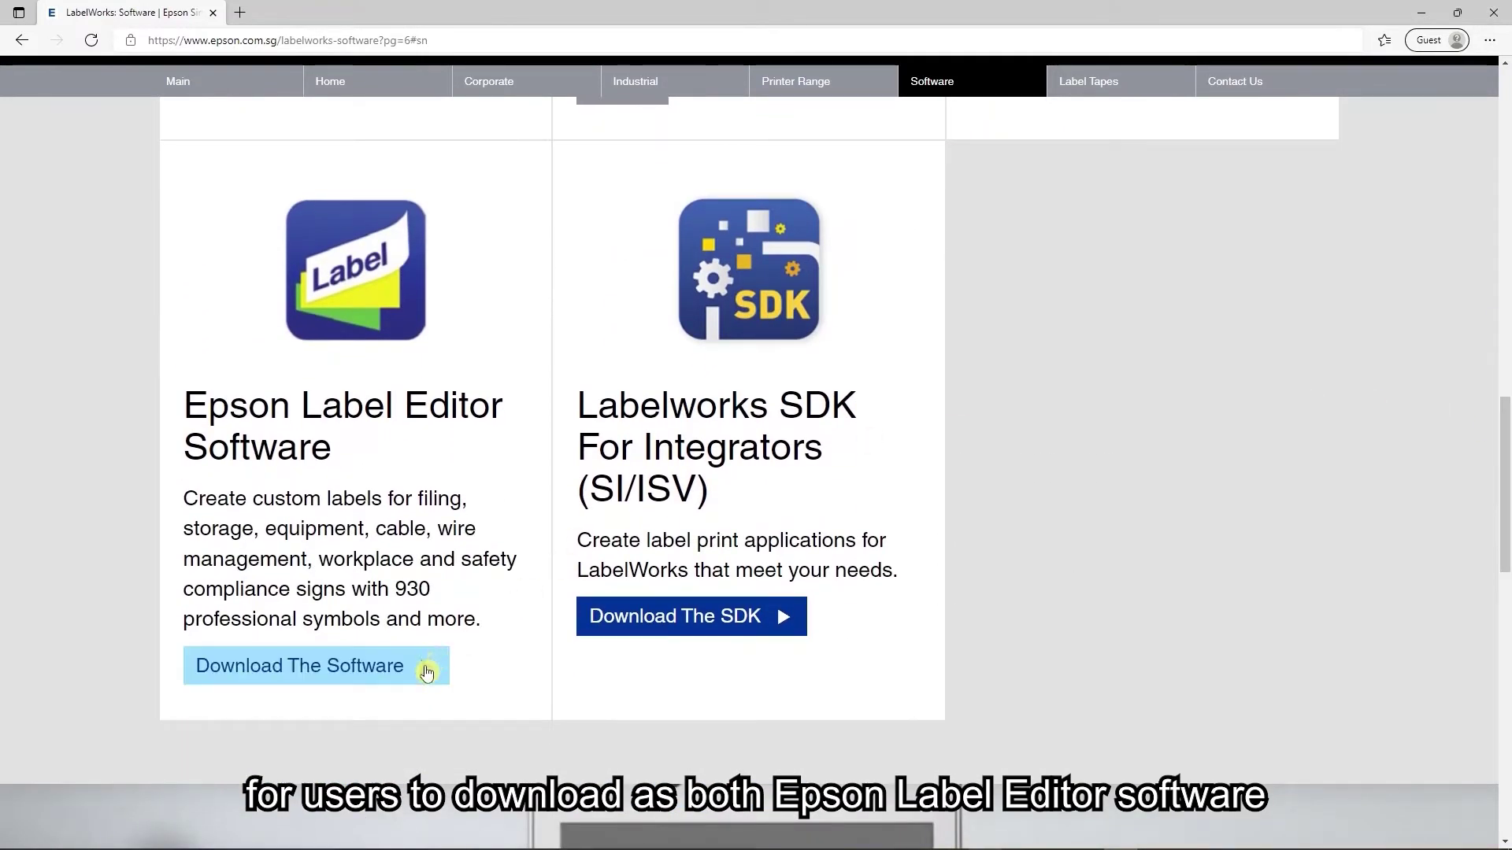
pyautogui.click(427, 672)
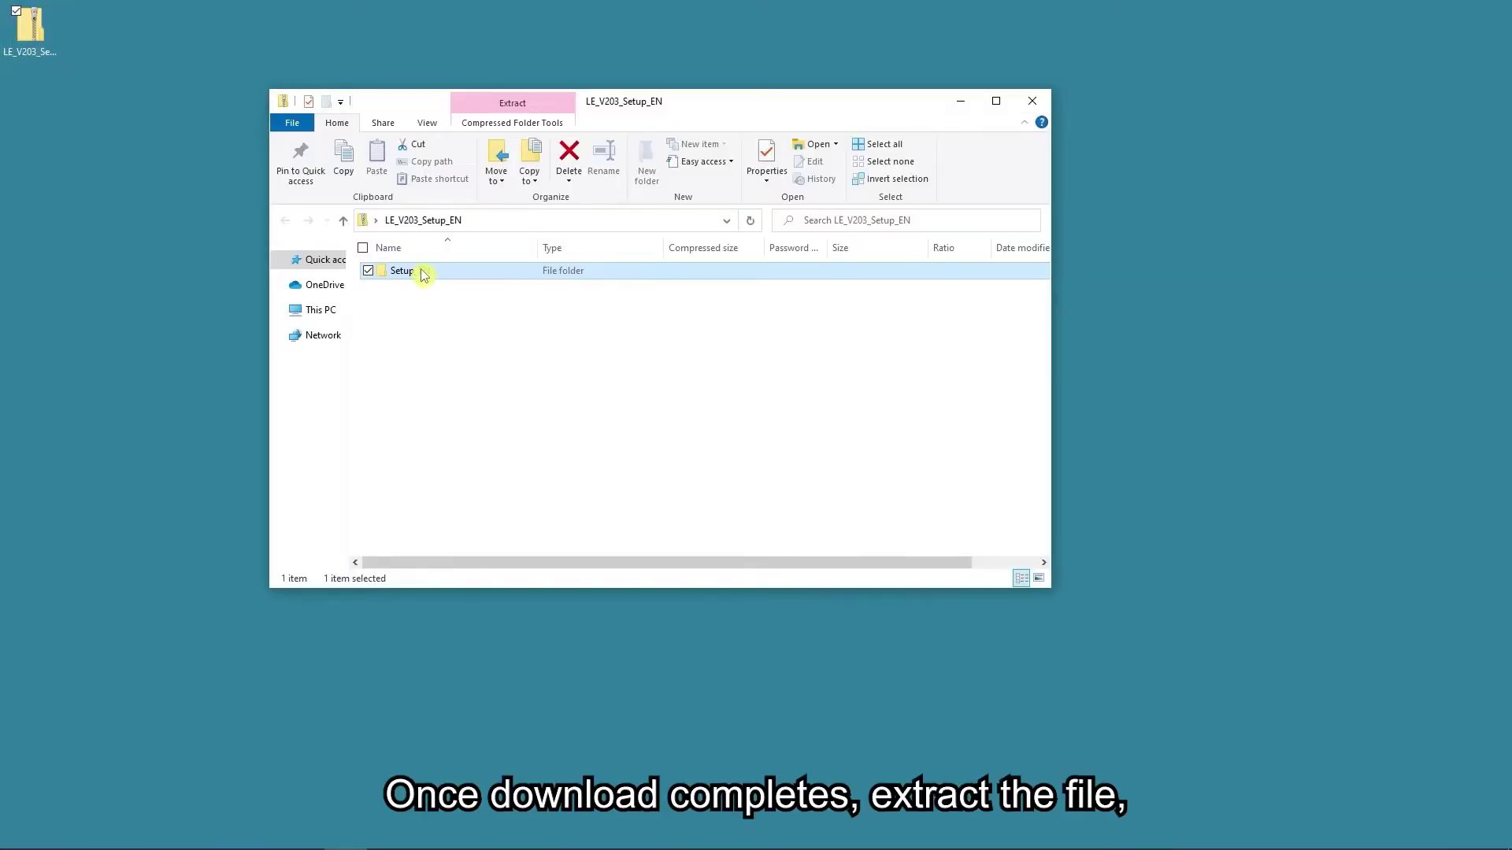
pyautogui.moveTo(418, 270); pyautogui.dragTo(40, 112)
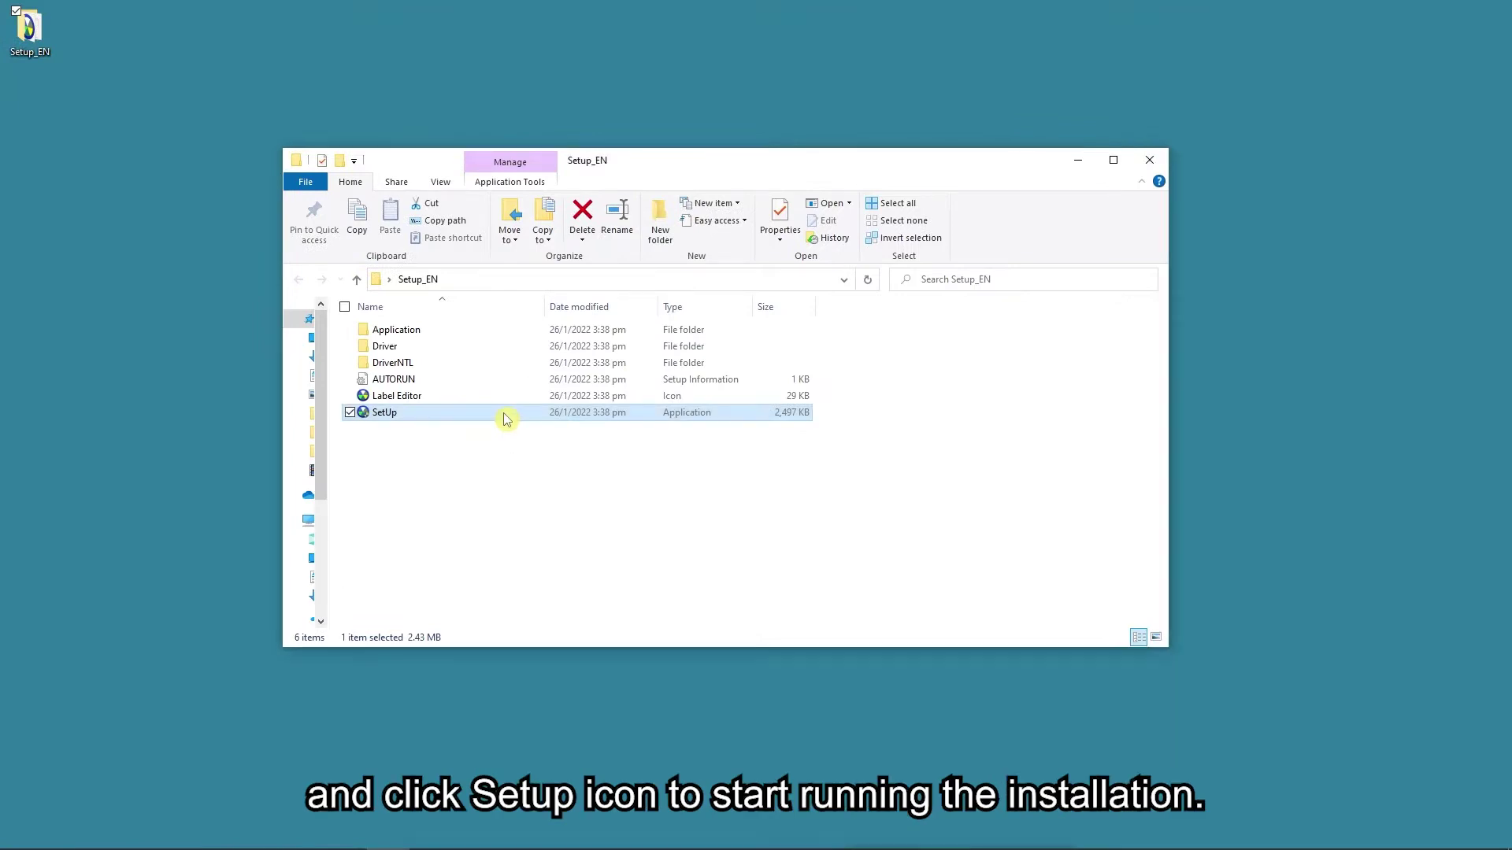
# Accept the licence and install Label Editor into C:\Program Files (x86)\EPSON
pyautogui.click(768, 411)
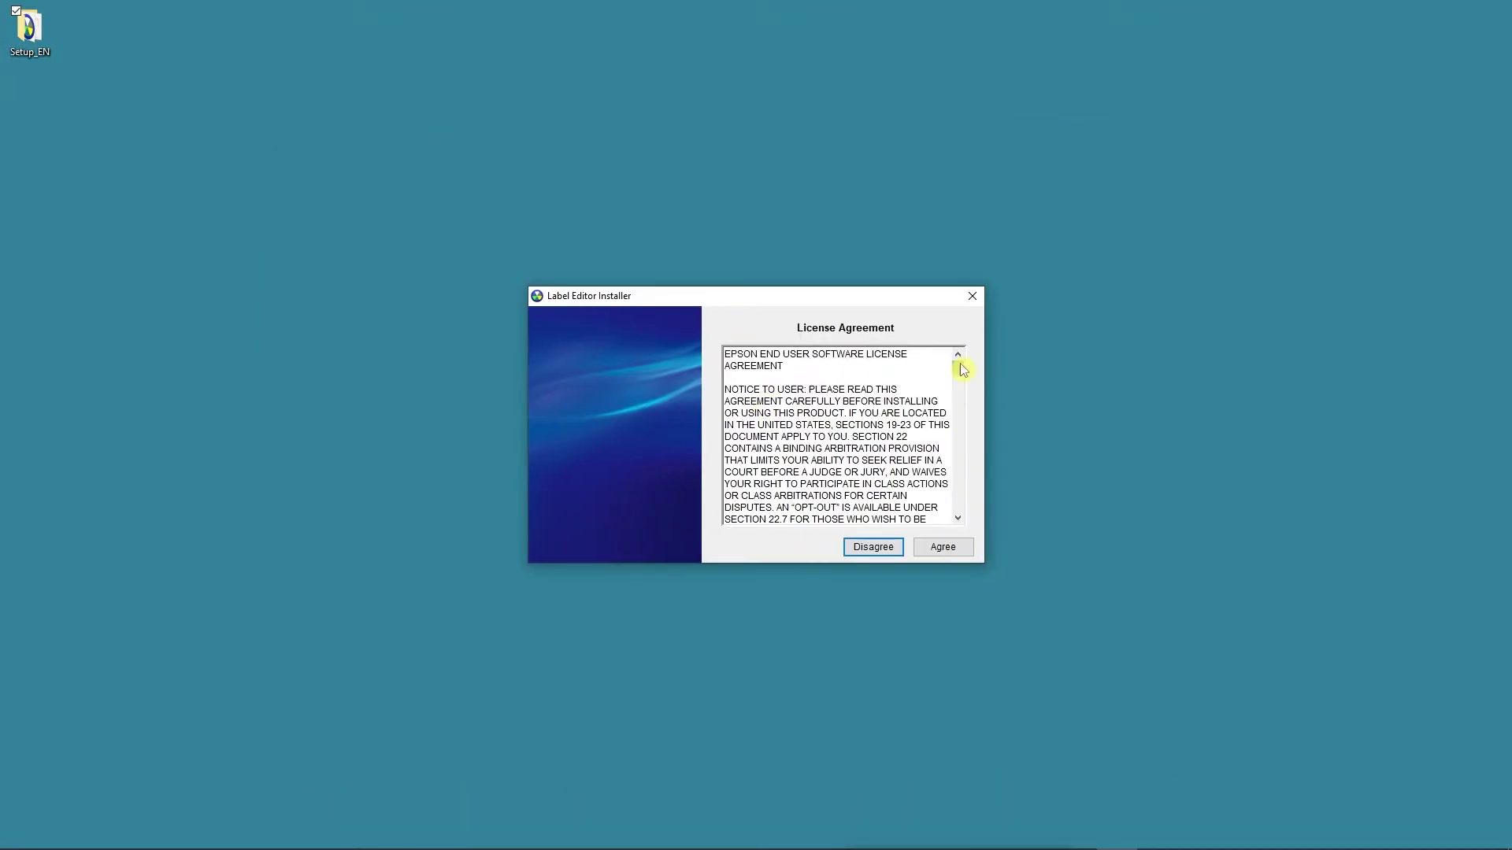
pyautogui.moveTo(962, 365); pyautogui.dragTo(955, 496)
pyautogui.click(951, 546)
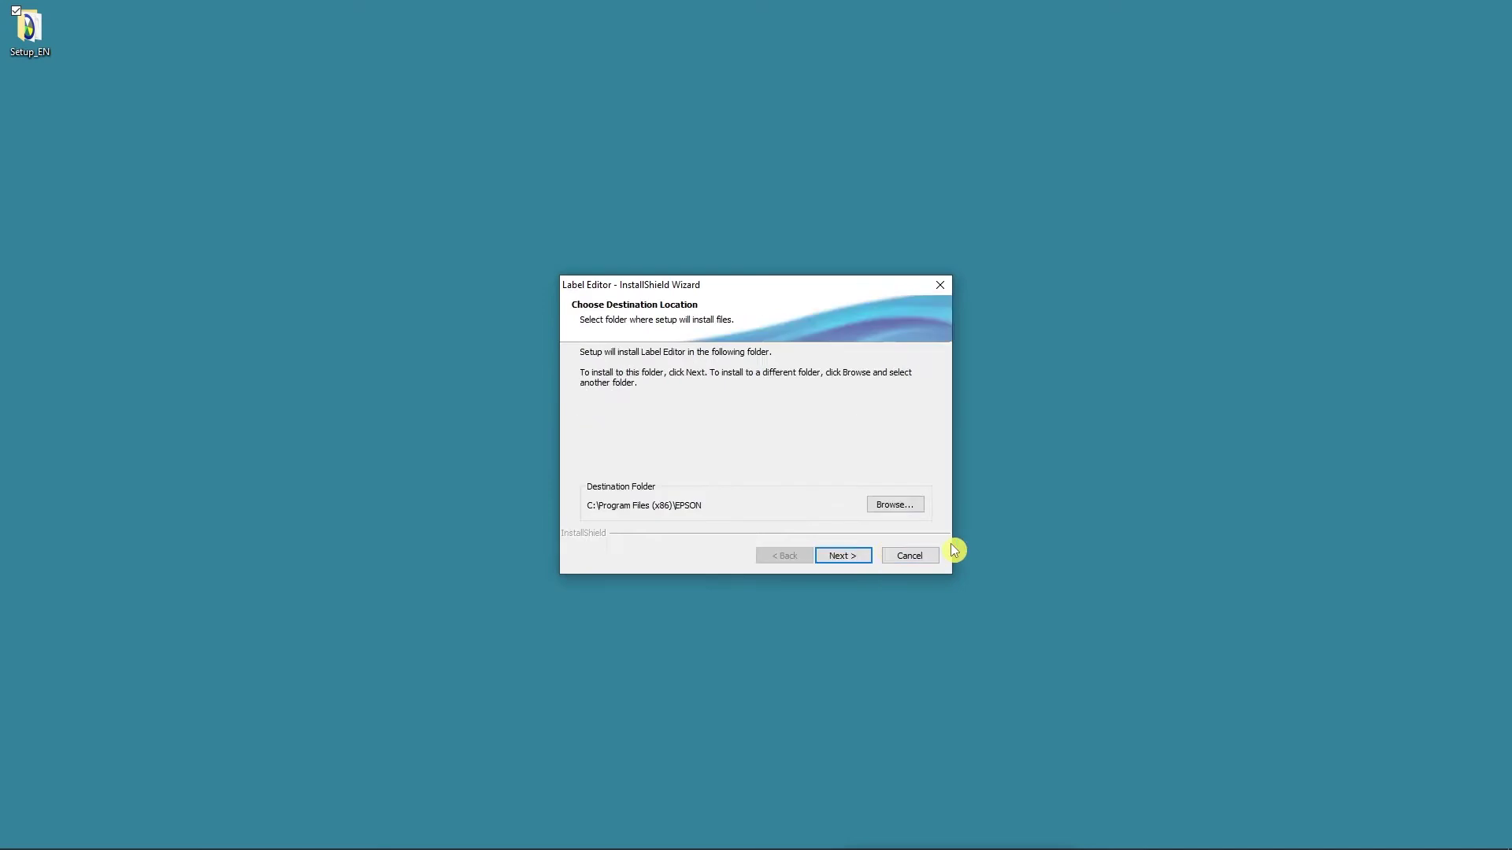
pyautogui.click(855, 559)
pyautogui.click(857, 557)
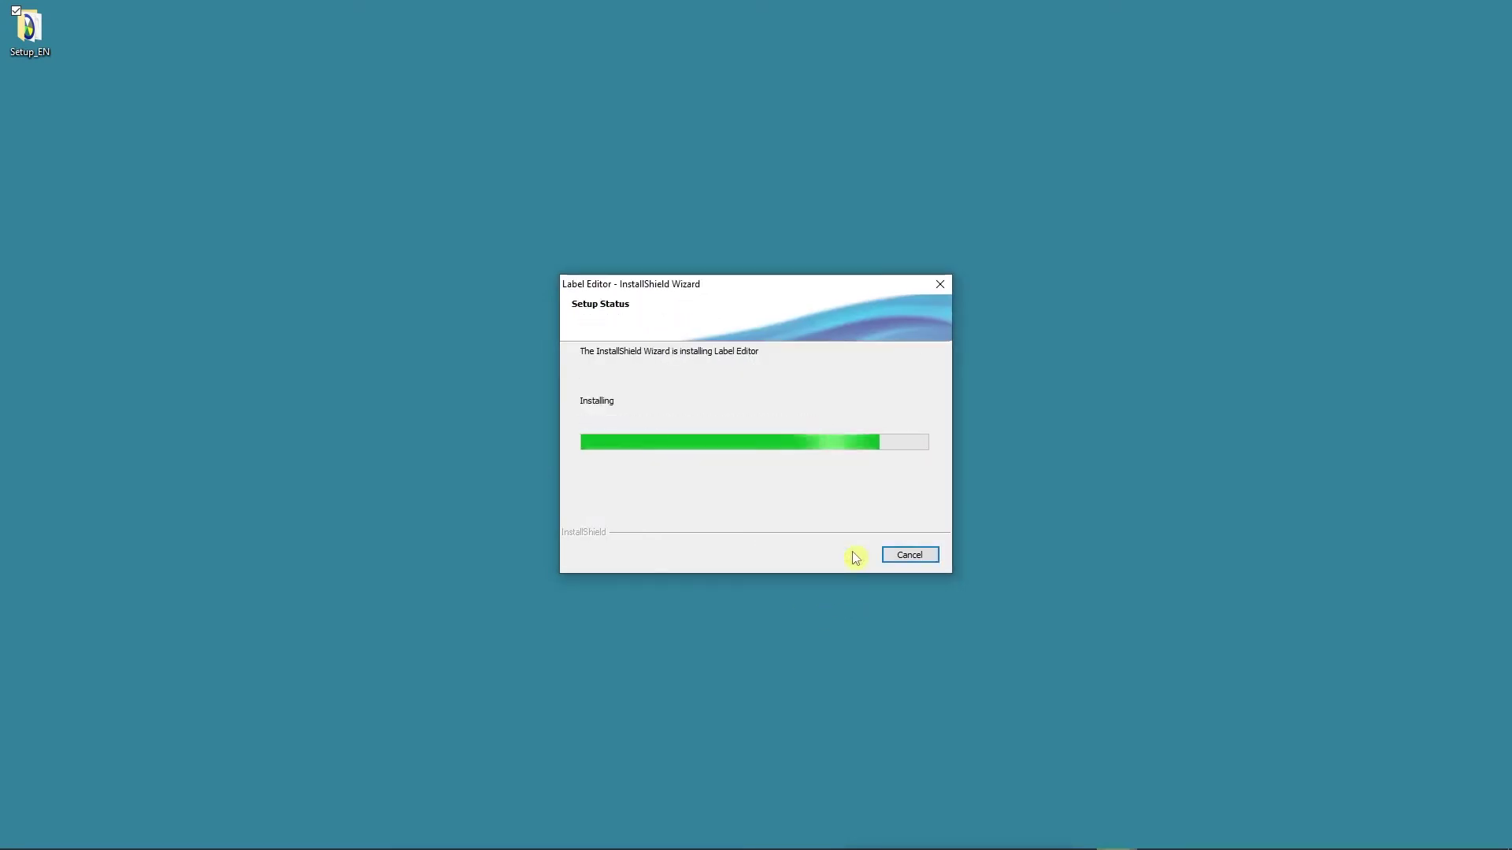
pyautogui.click(864, 560)
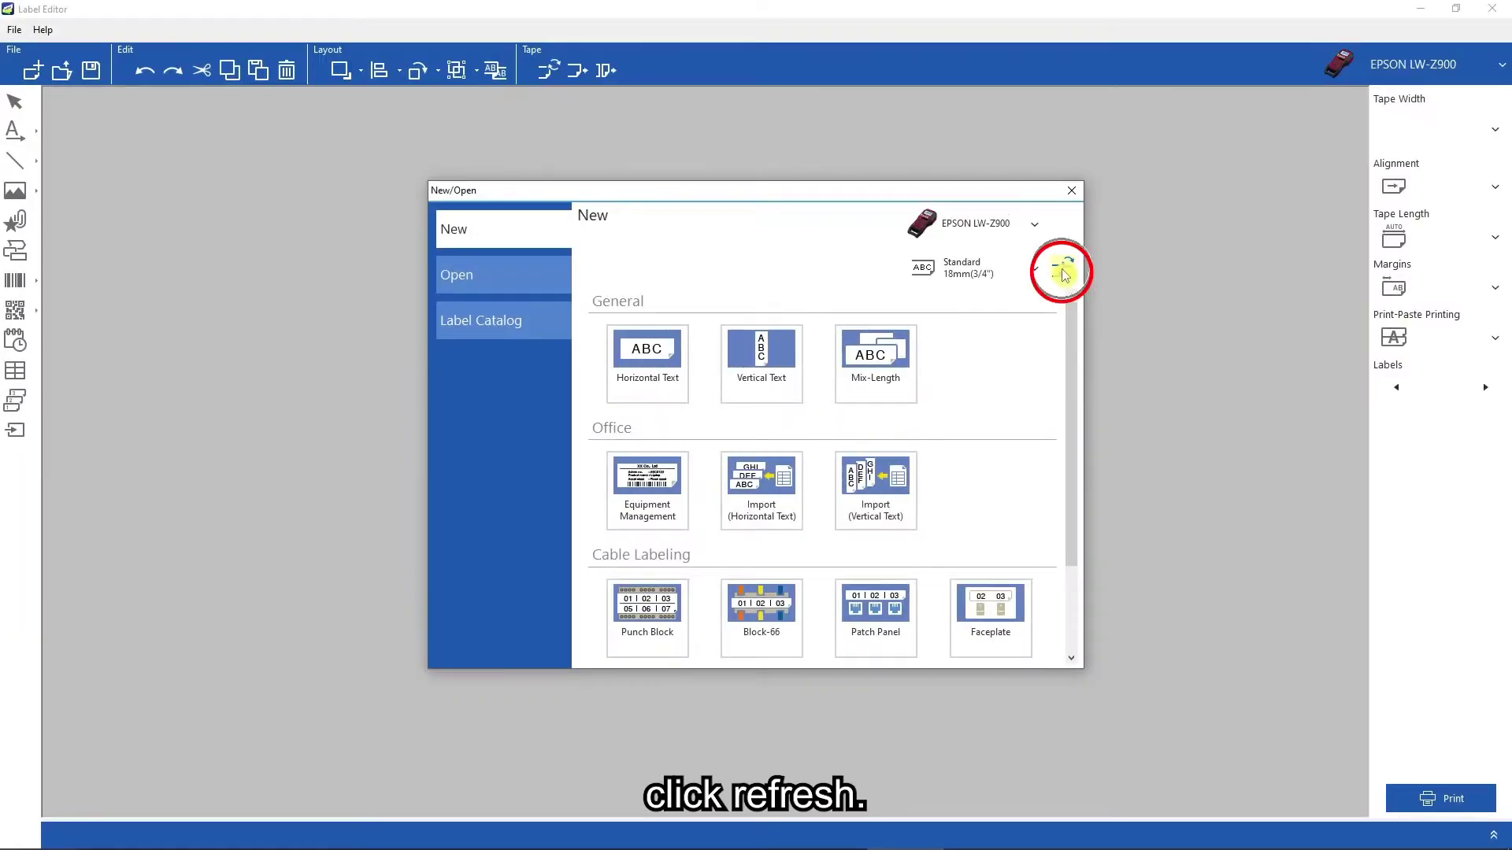
# Refresh the tape width to 9 mm and start a 75 mm Faceplate label
pyautogui.click(1062, 274)
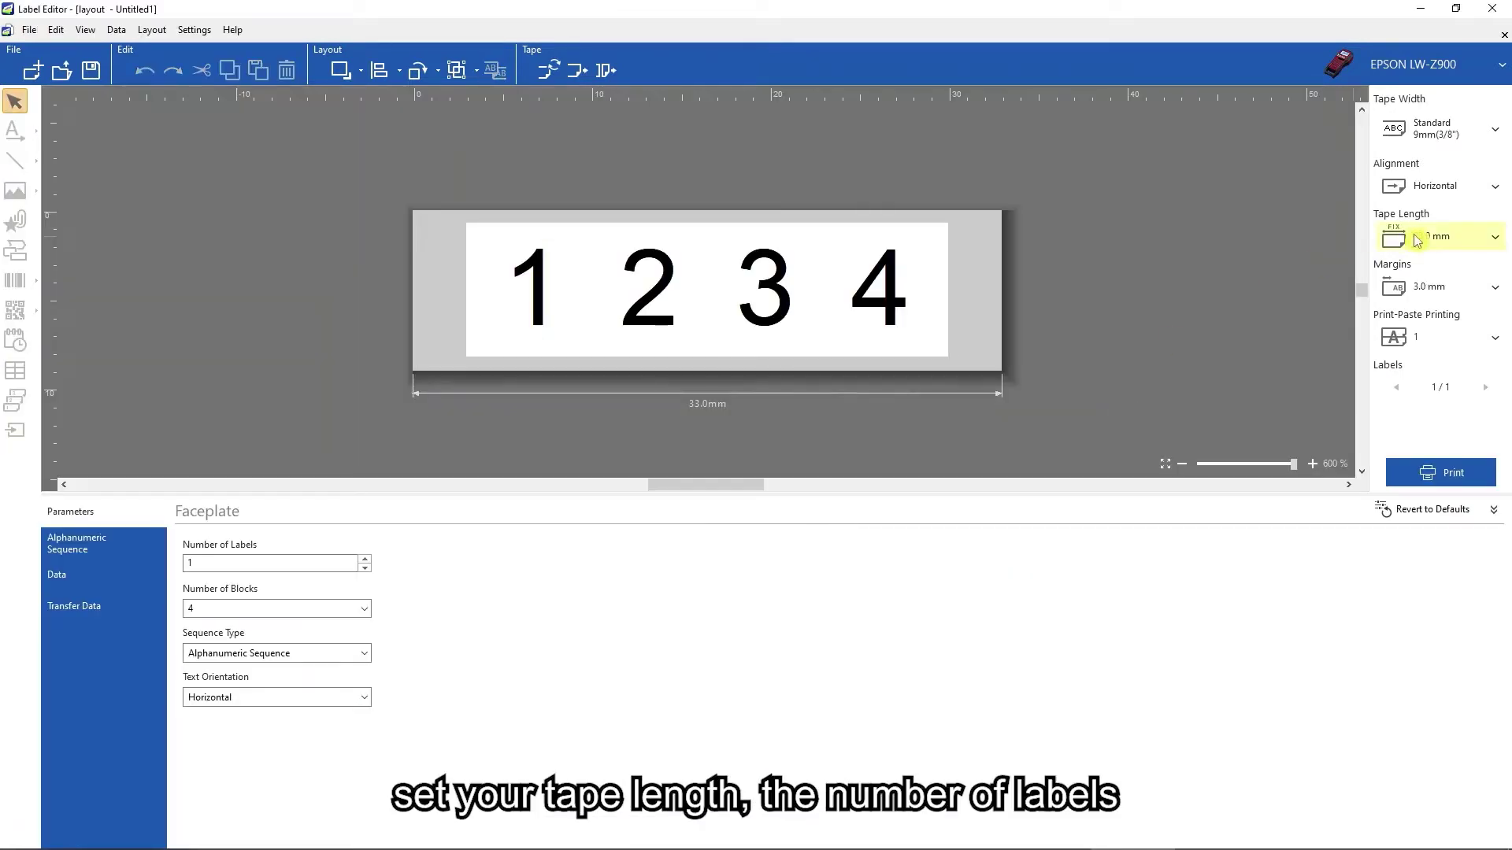
pyautogui.click(1409, 238)
pyautogui.write('75')
pyautogui.press('Return')
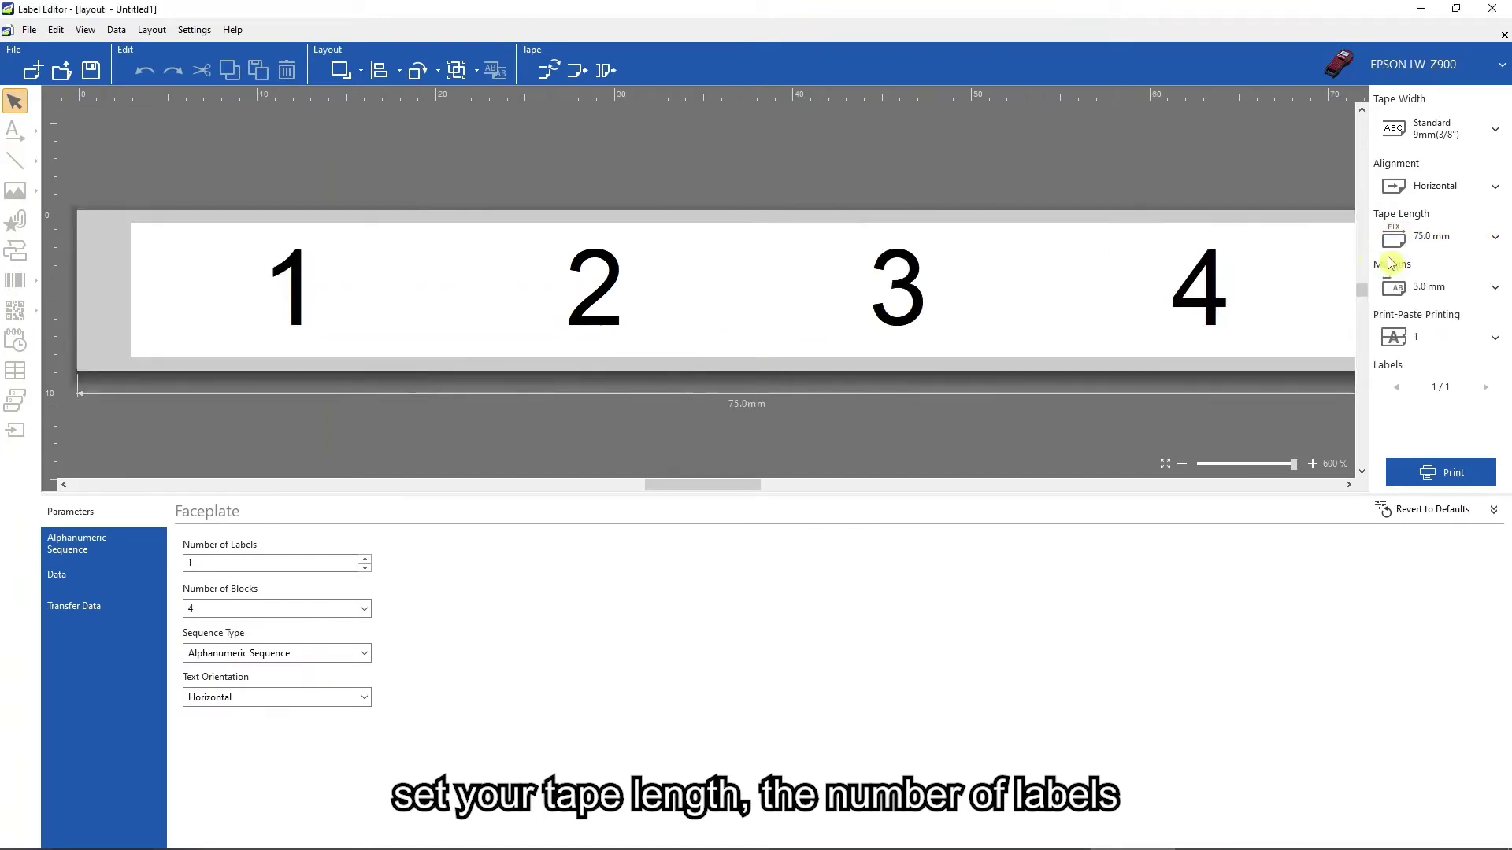
# Give the faceplate 2 Text/Data blocks reading On and Off, and print it
pyautogui.click(303, 601)
pyautogui.click(286, 639)
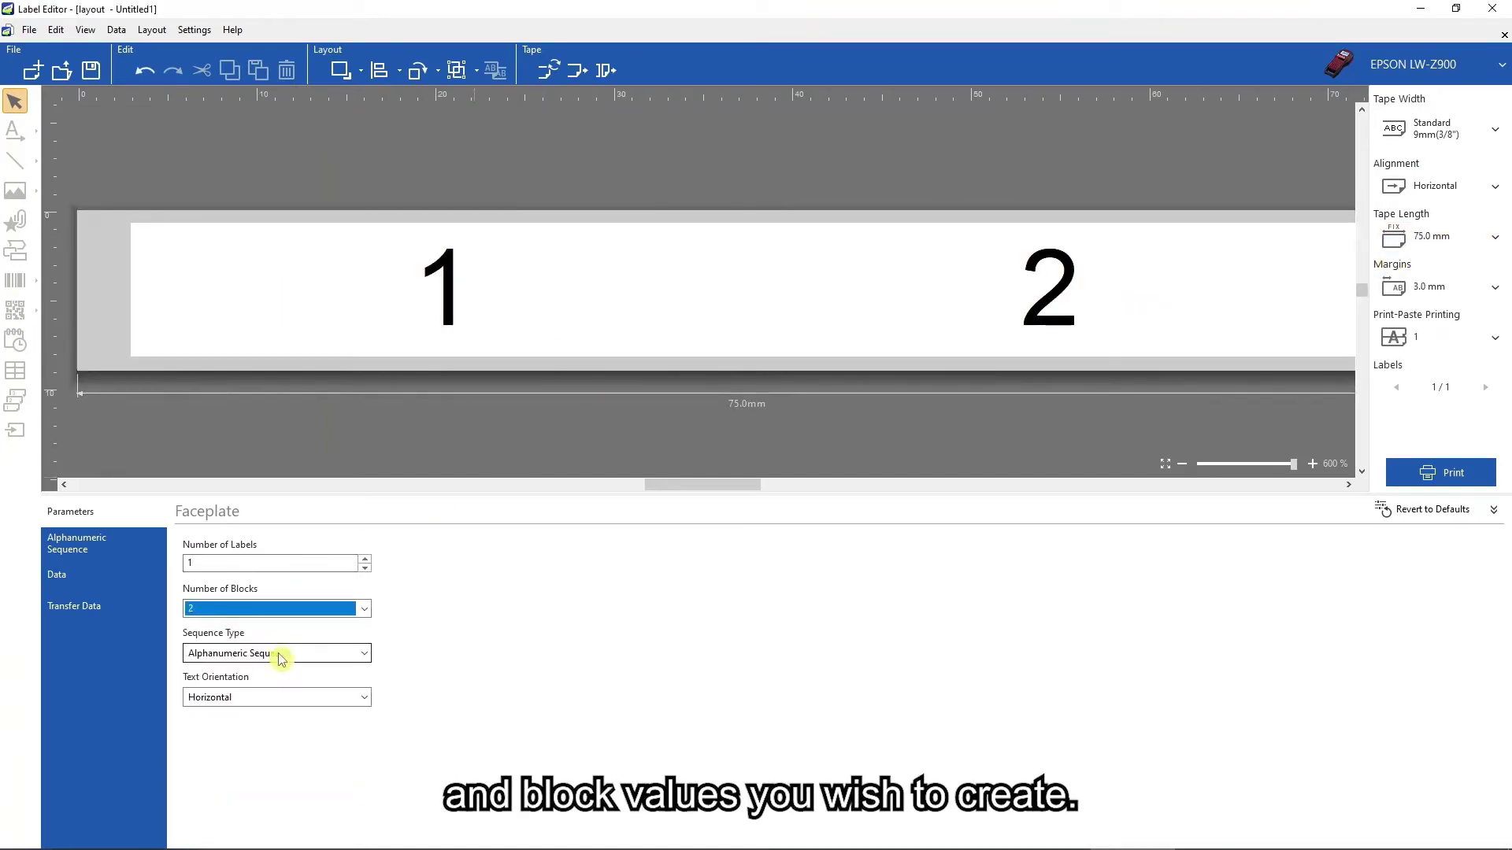
pyautogui.click(295, 690)
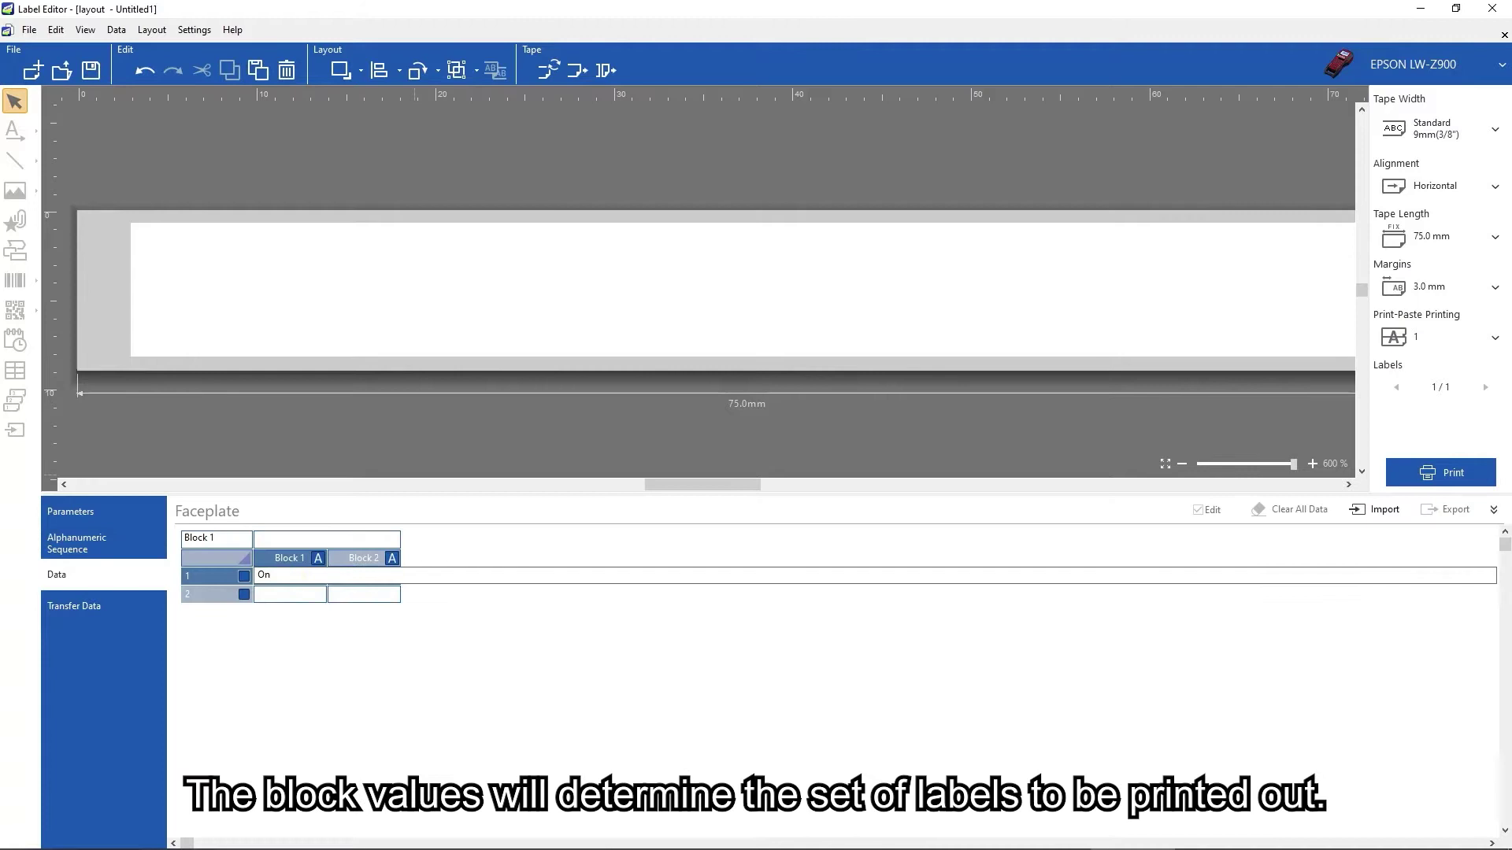
pyautogui.click(355, 582)
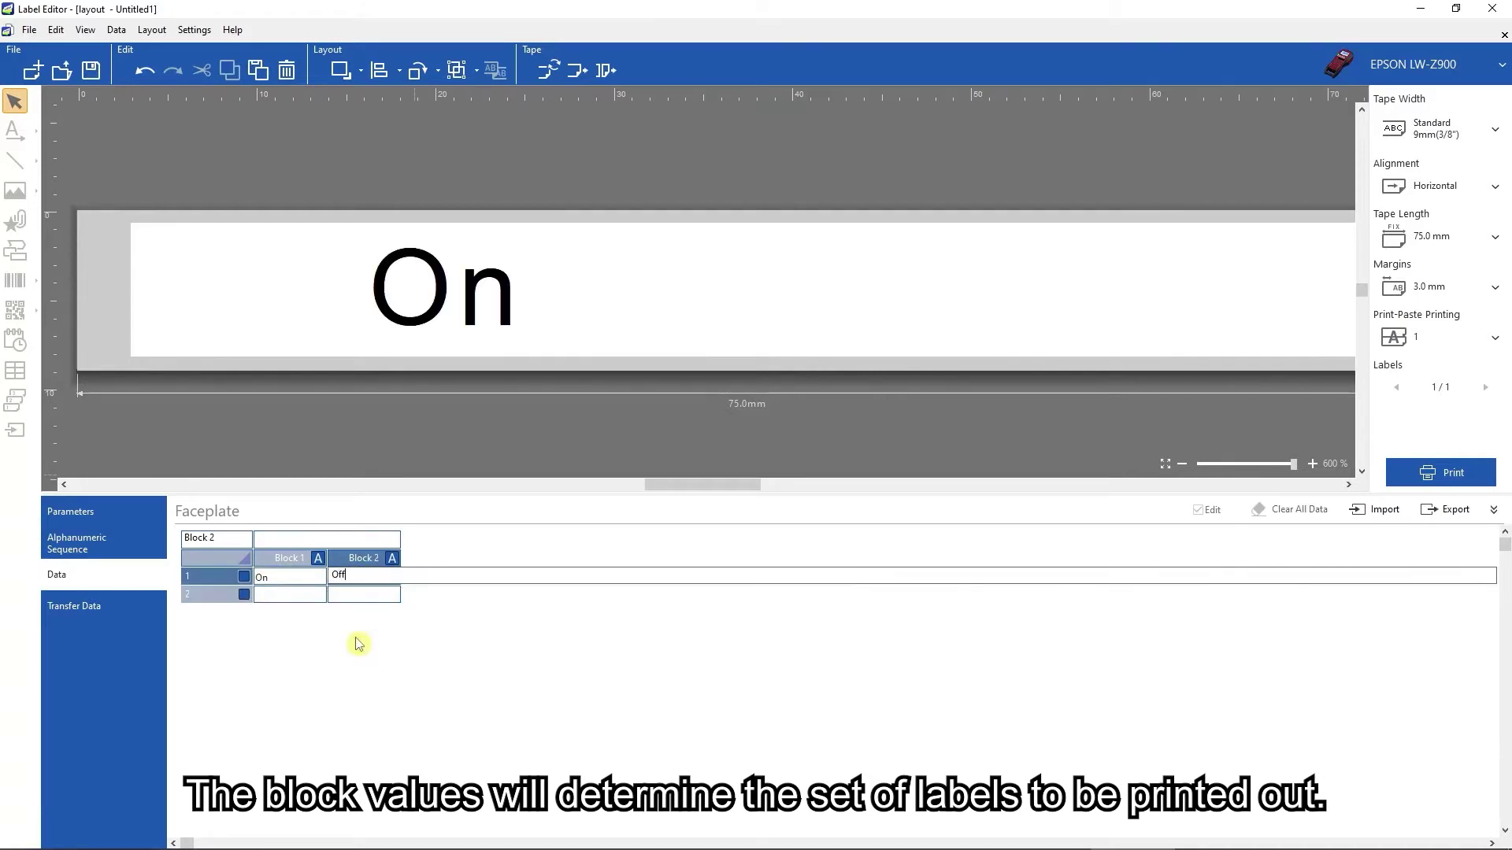
pyautogui.click(1438, 473)
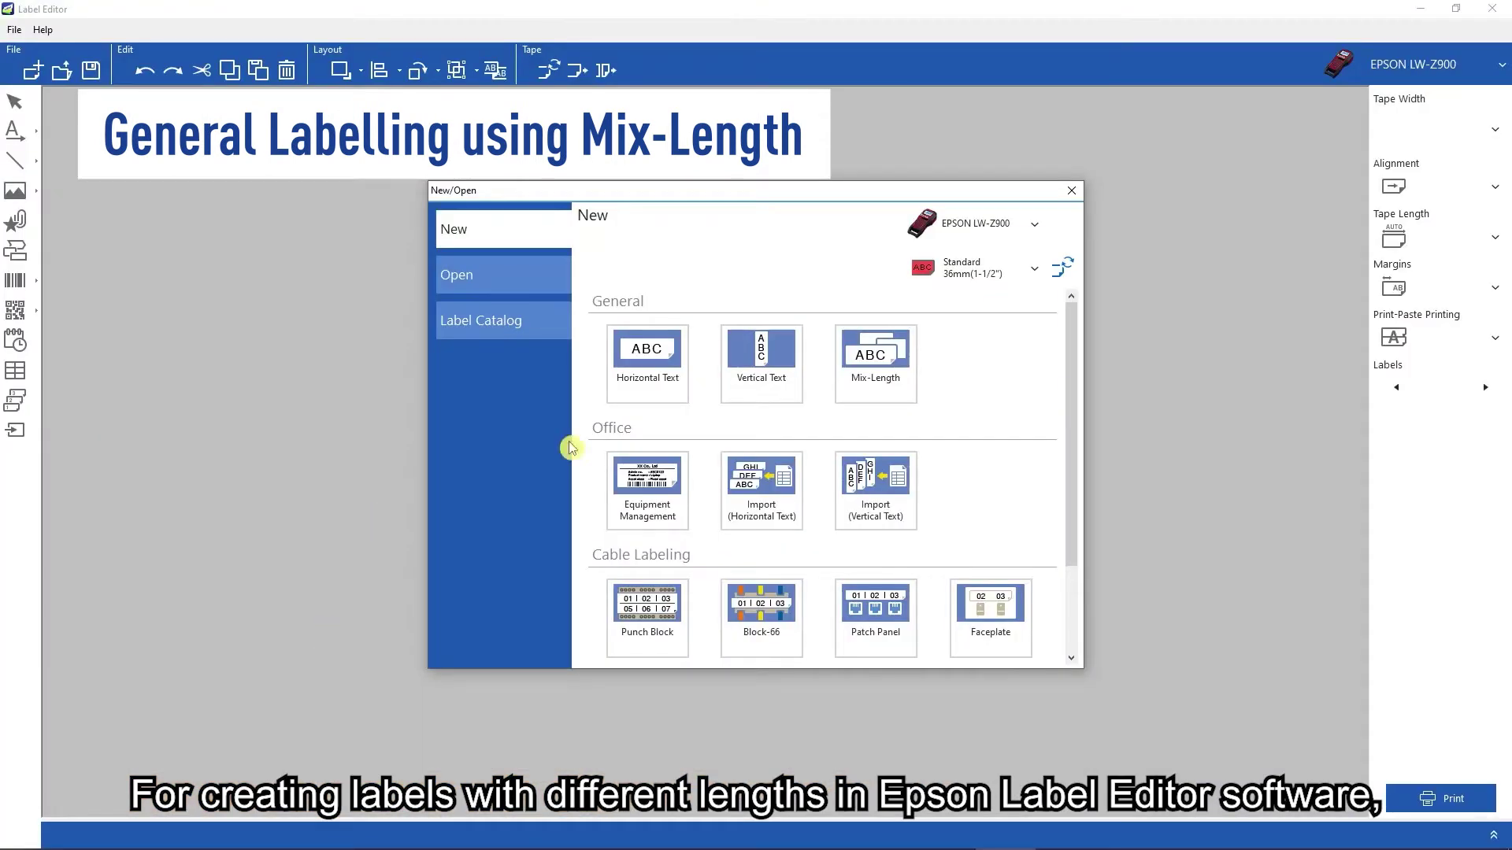
# Build a Mix-Length set of three labels, Pull, Push and Do Not Enter, and print them
pyautogui.click(885, 389)
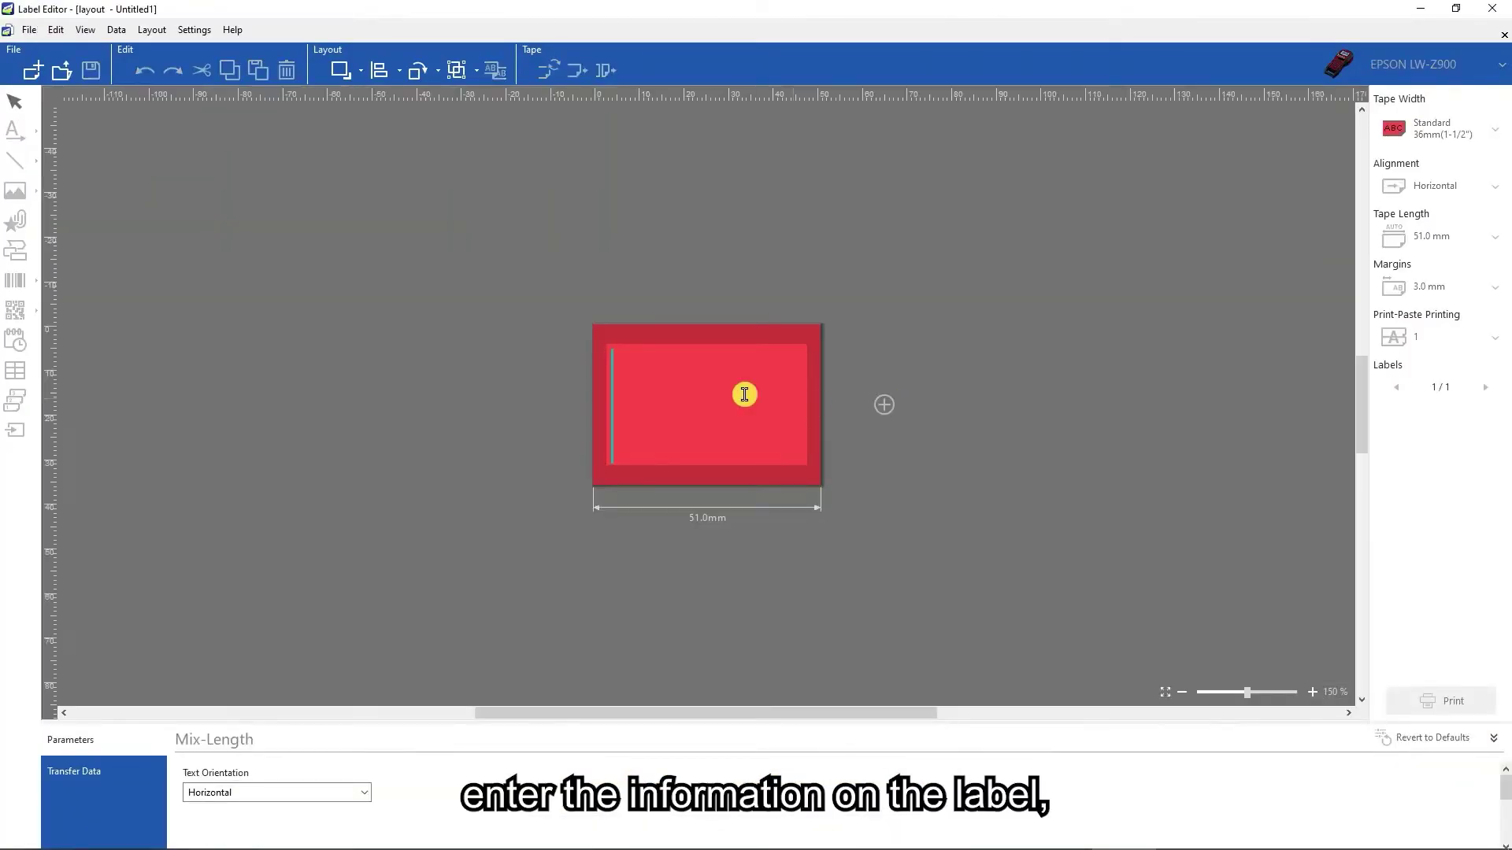
pyautogui.write('Pull')
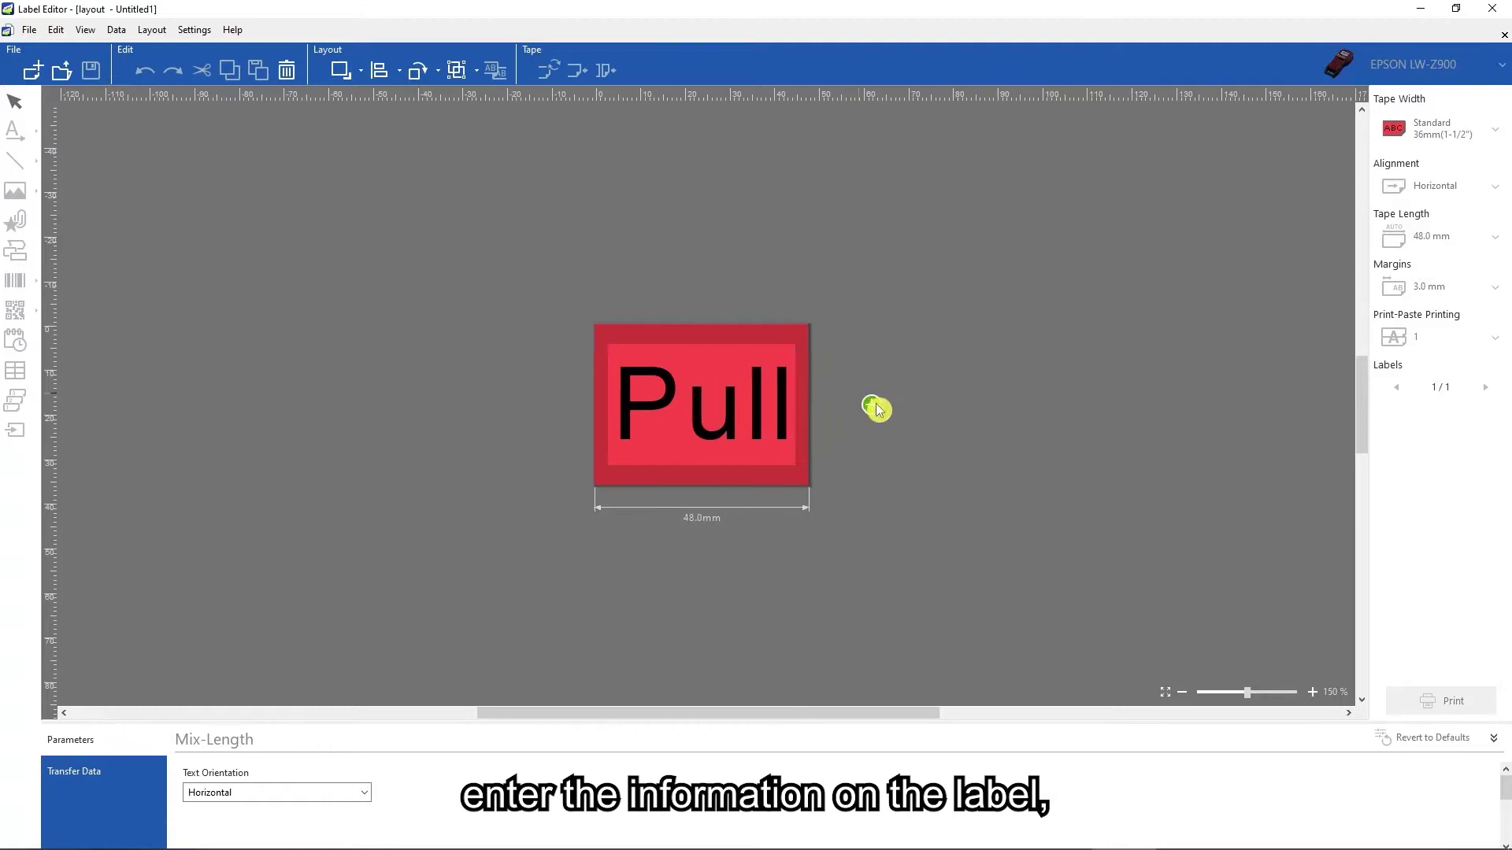
pyautogui.click(874, 406)
pyautogui.write('Push')
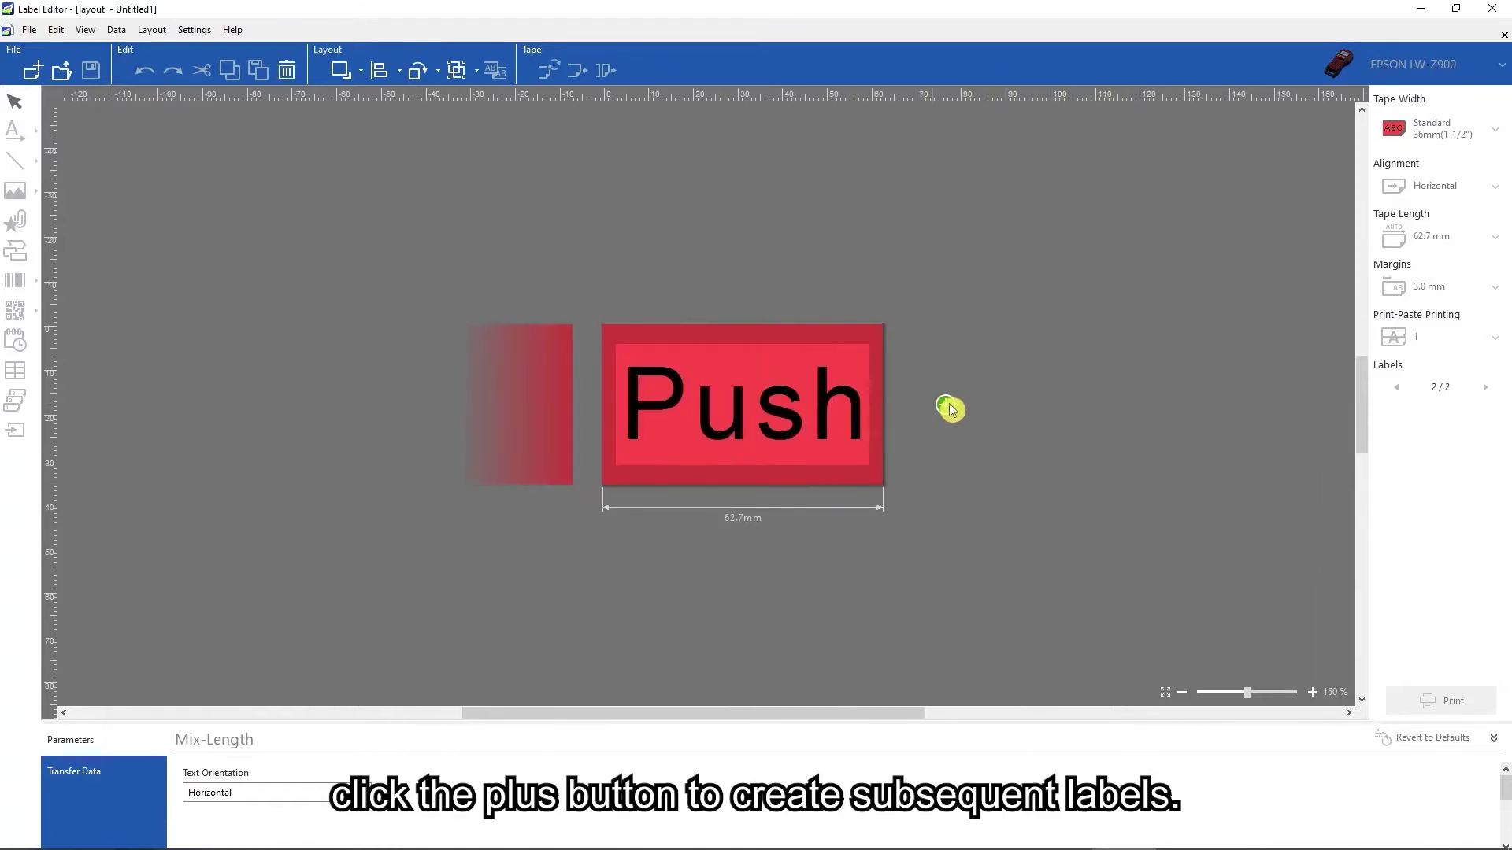
pyautogui.click(947, 408)
pyautogui.write('Do Not Enter')
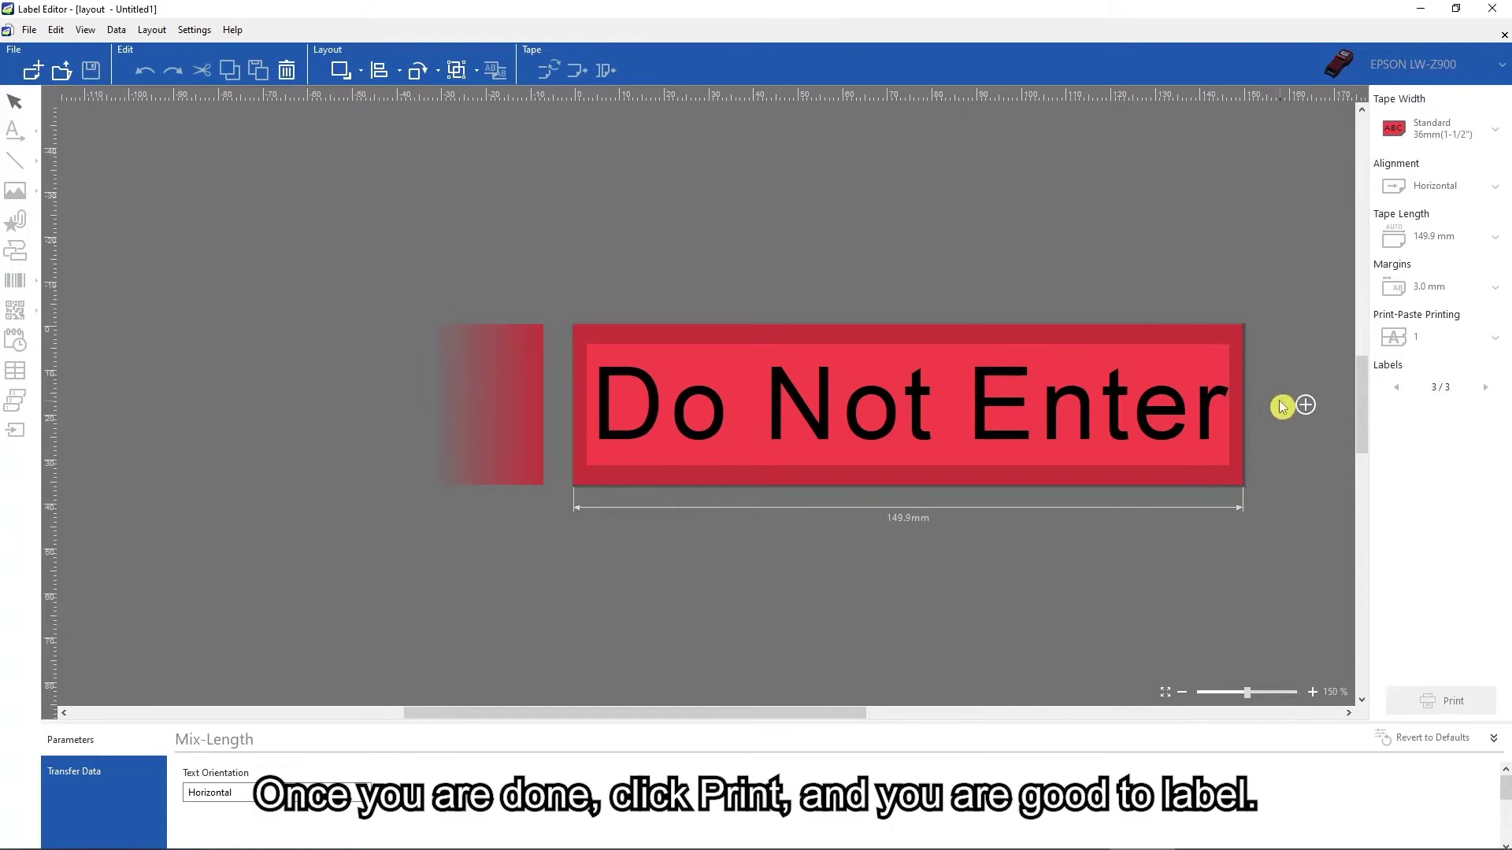
pyautogui.press('Escape')
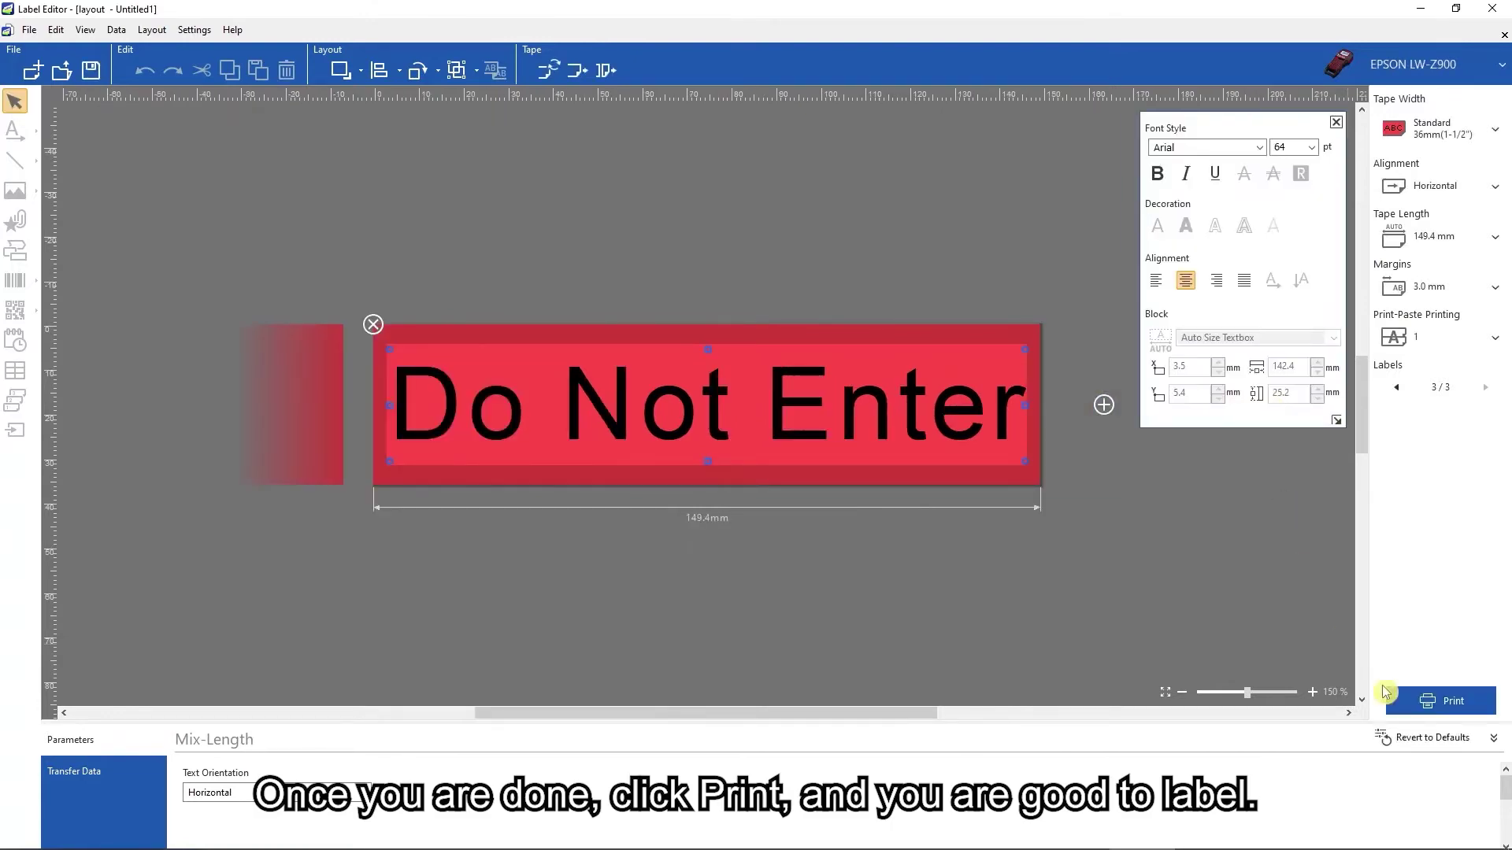
pyautogui.click(1417, 712)
pyautogui.click(817, 491)
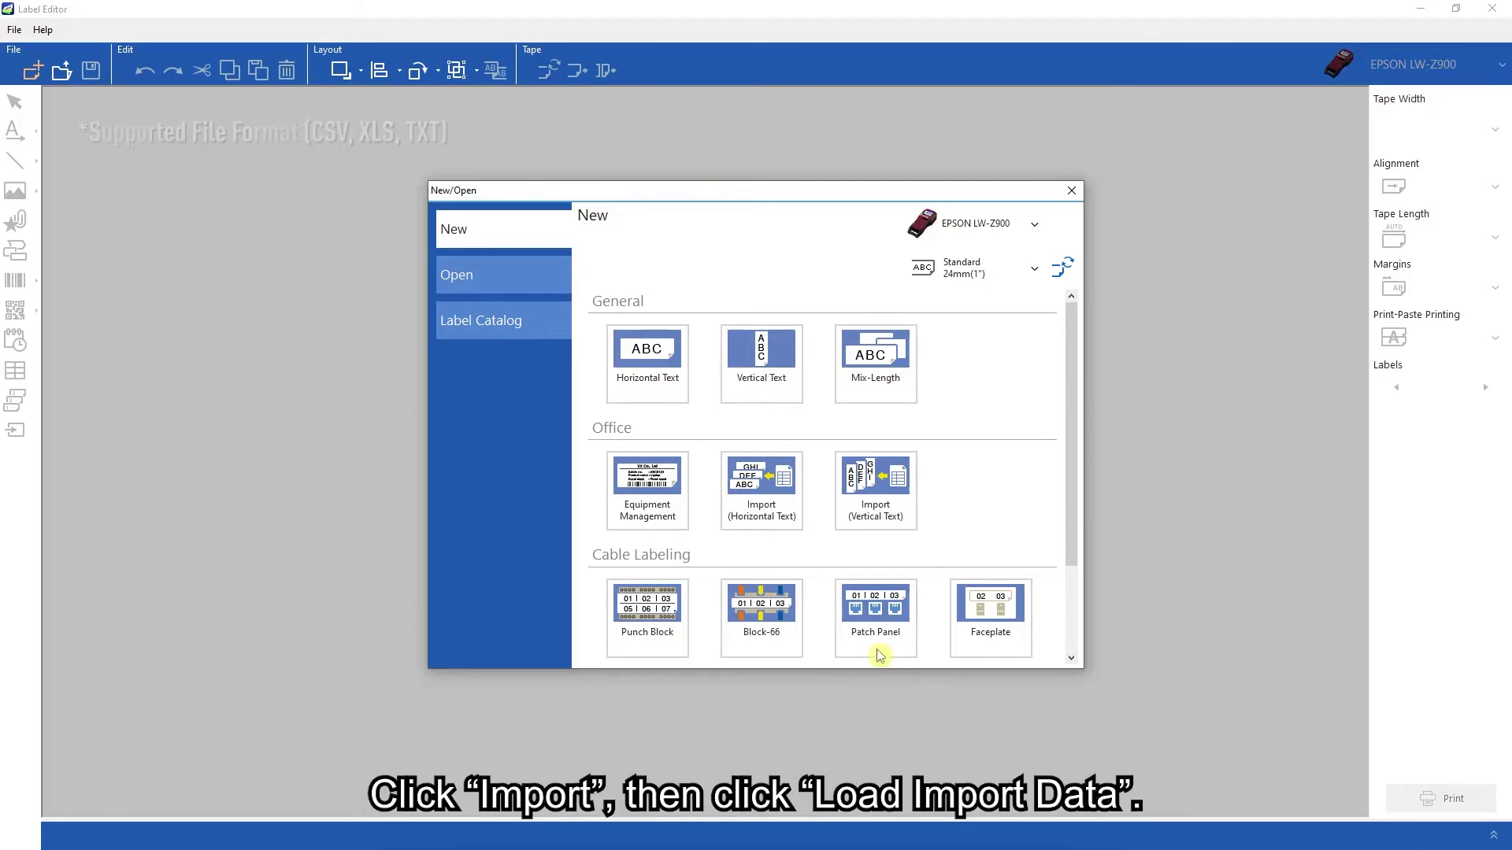
# Import Sheet1 of Office Name List into a Horizontal Text label, overwriting current data
pyautogui.click(777, 521)
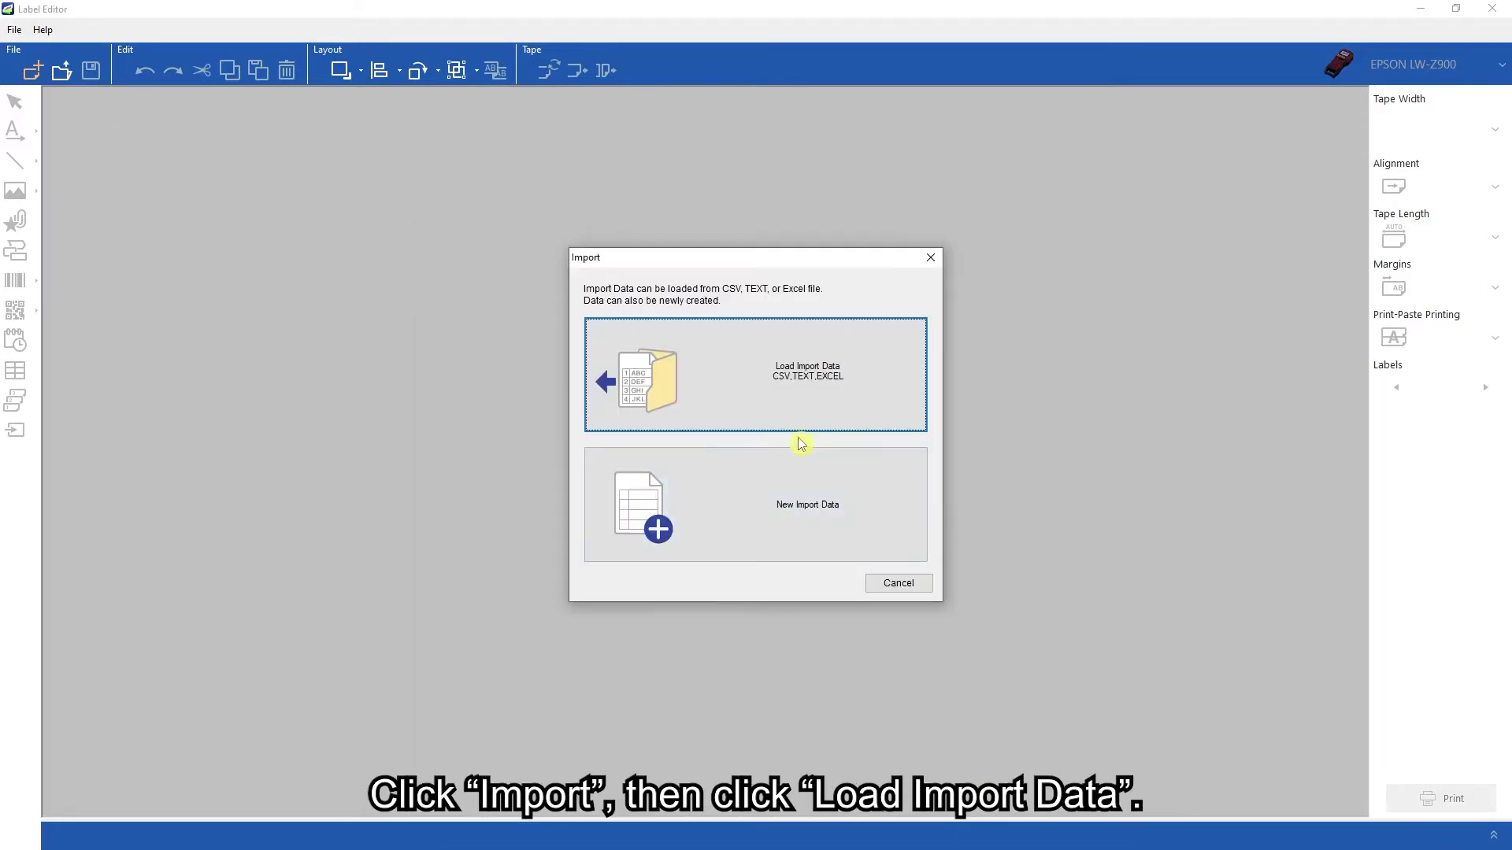
pyautogui.click(819, 408)
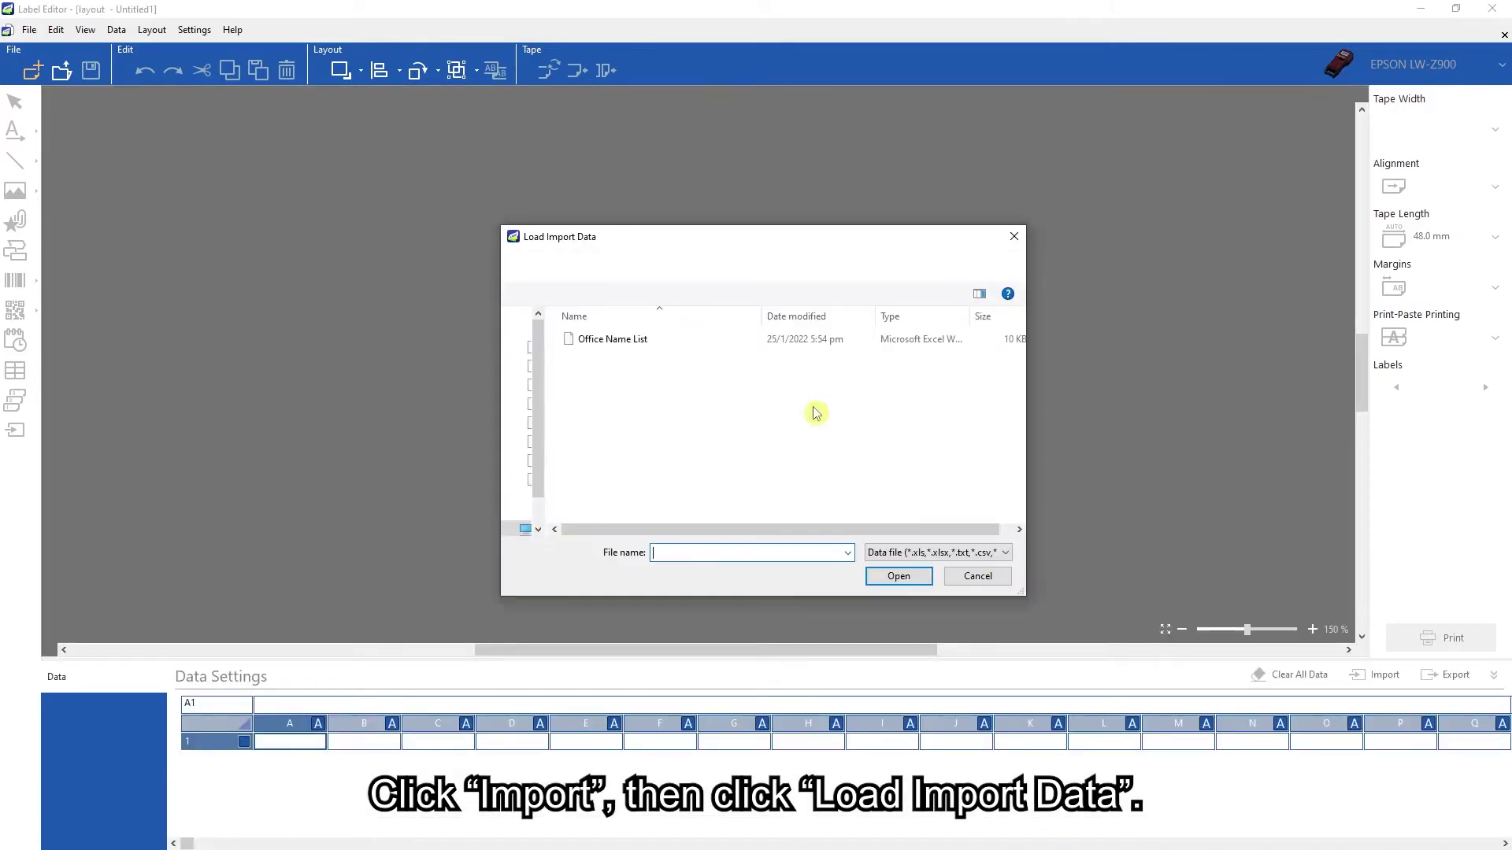
pyautogui.click(890, 582)
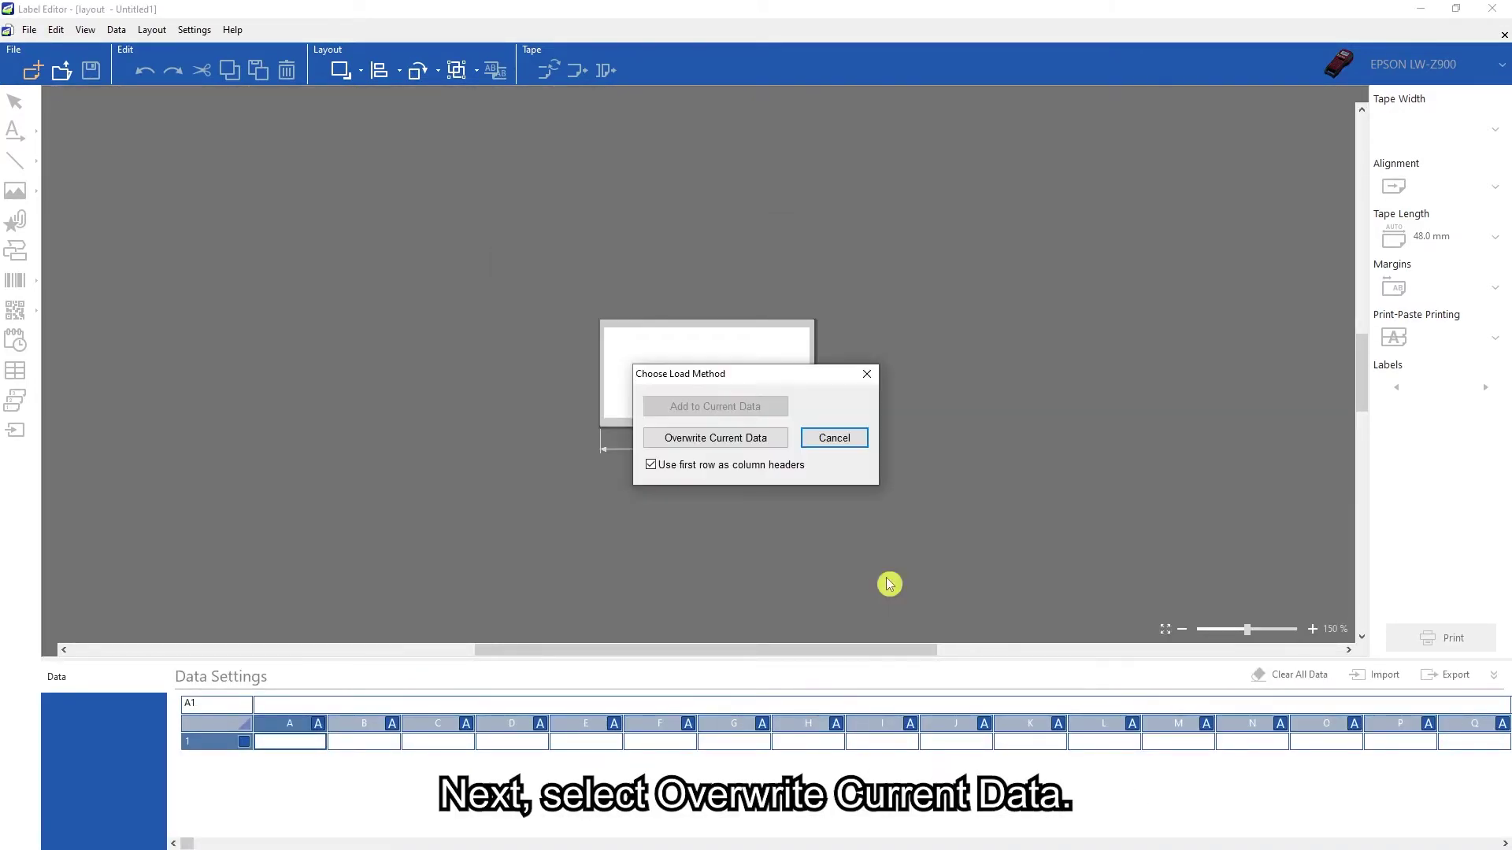
pyautogui.click(770, 444)
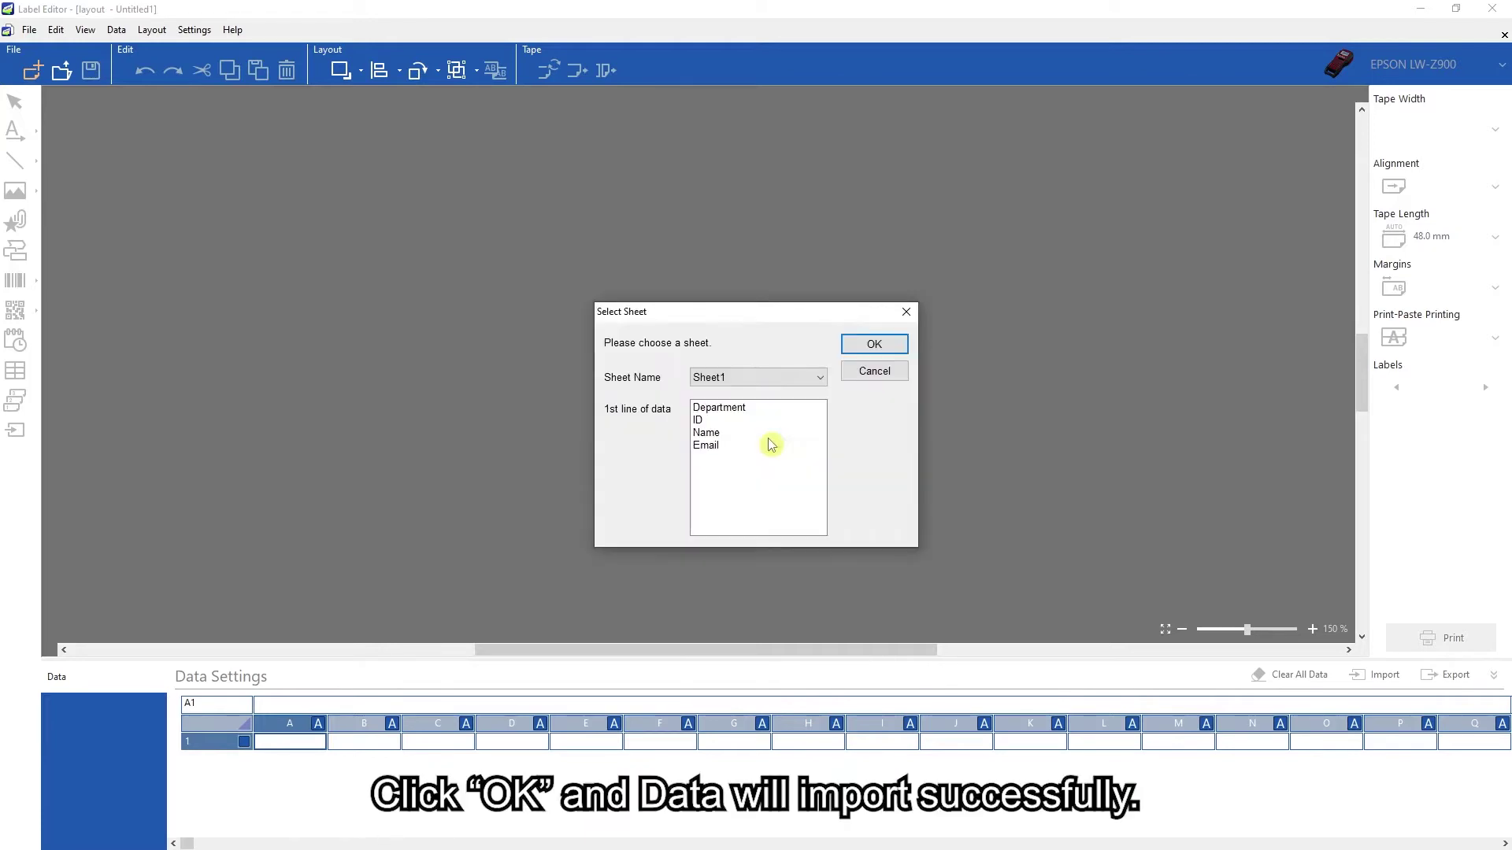
pyautogui.click(883, 347)
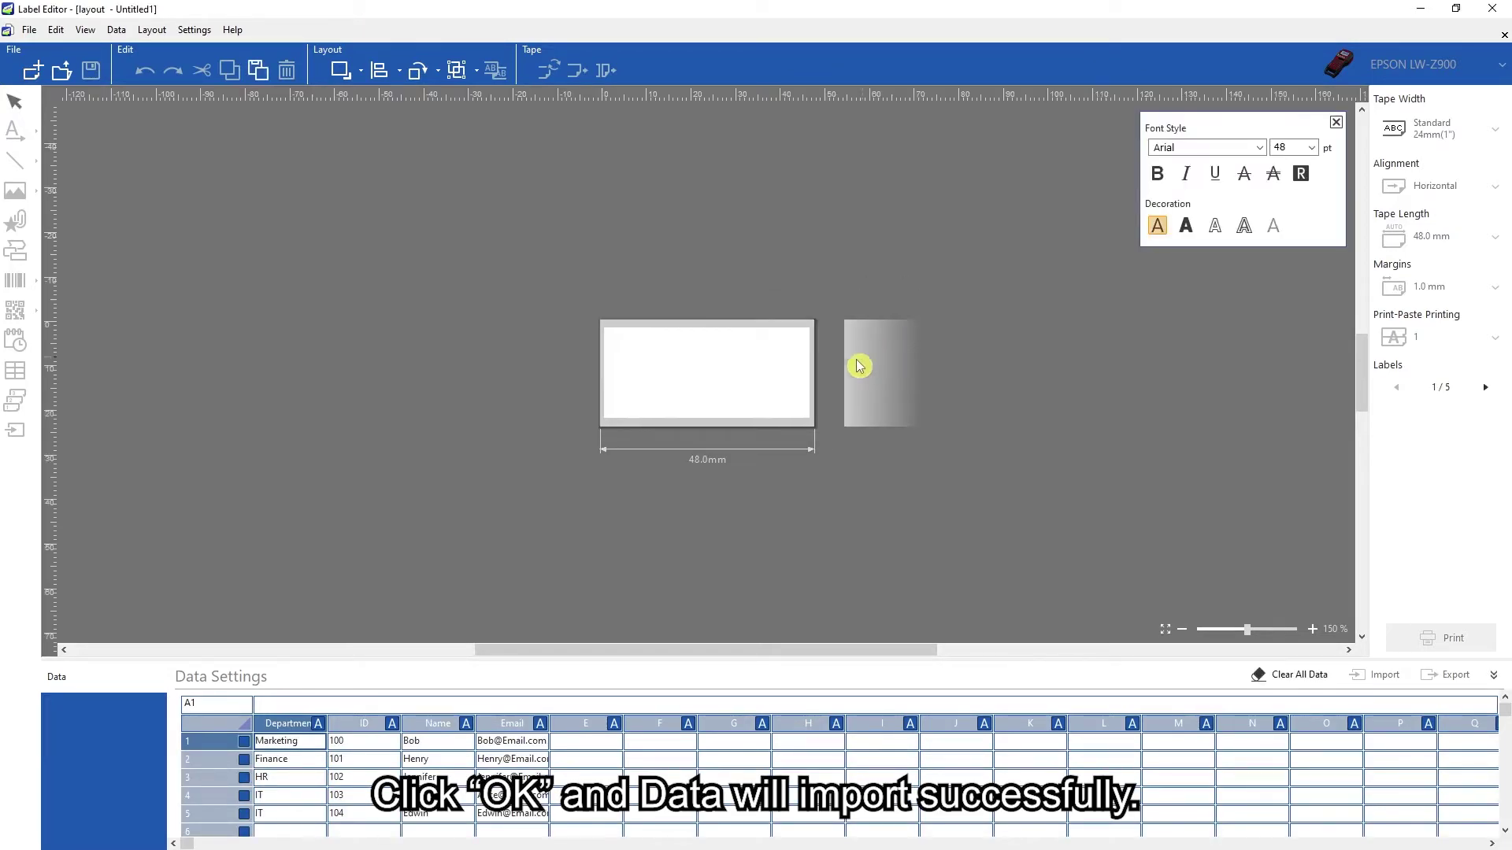
# Place the Department and Name columns on the label, preview label 2/5, and print
pyautogui.moveTo(279, 722); pyautogui.dragTo(764, 383)
pyautogui.moveTo(438, 723); pyautogui.dragTo(744, 412)
pyautogui.click(757, 497)
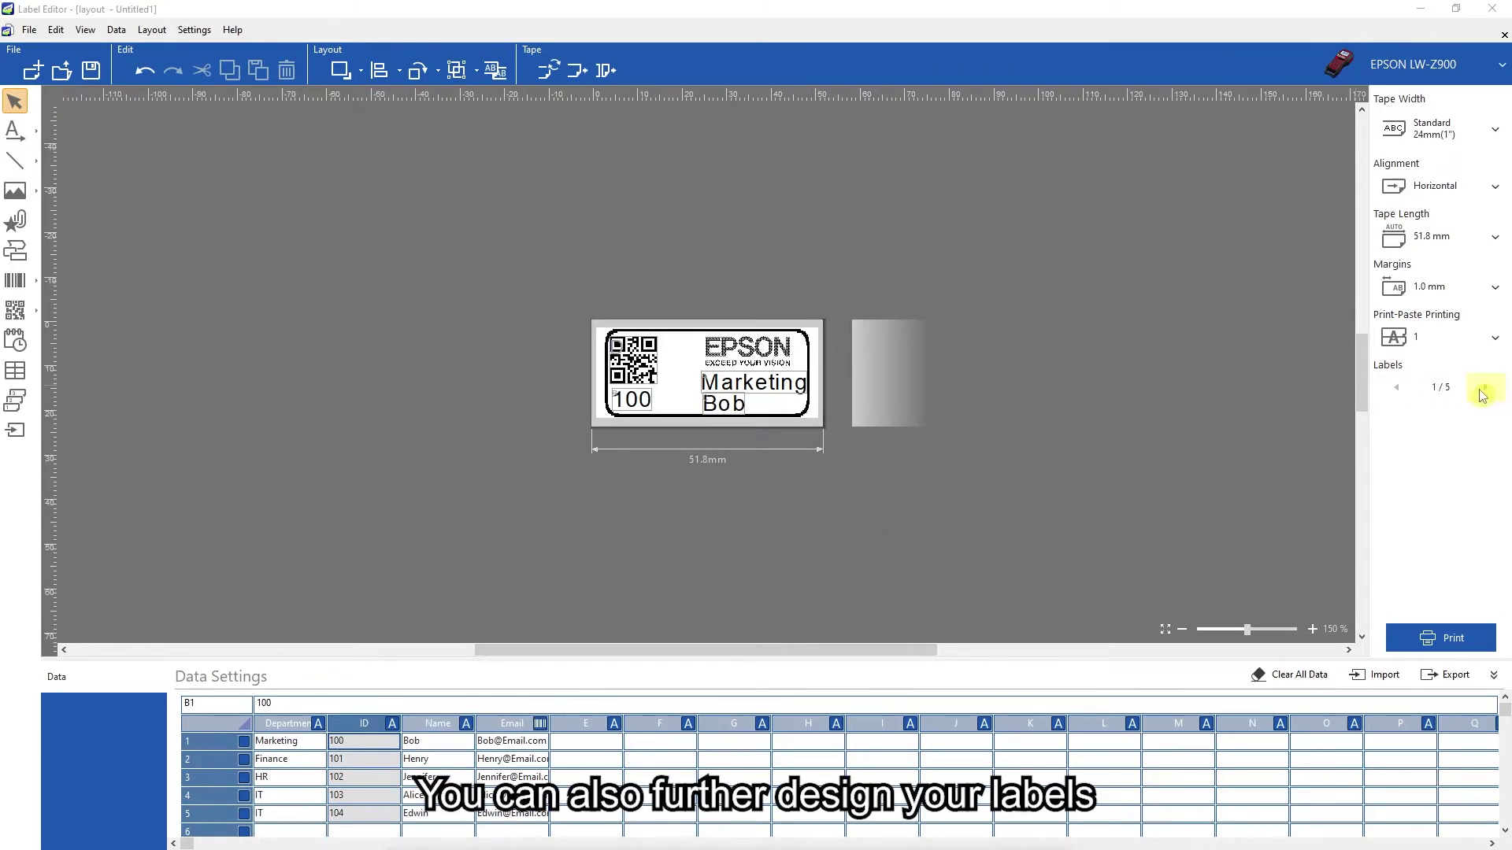
pyautogui.click(1489, 391)
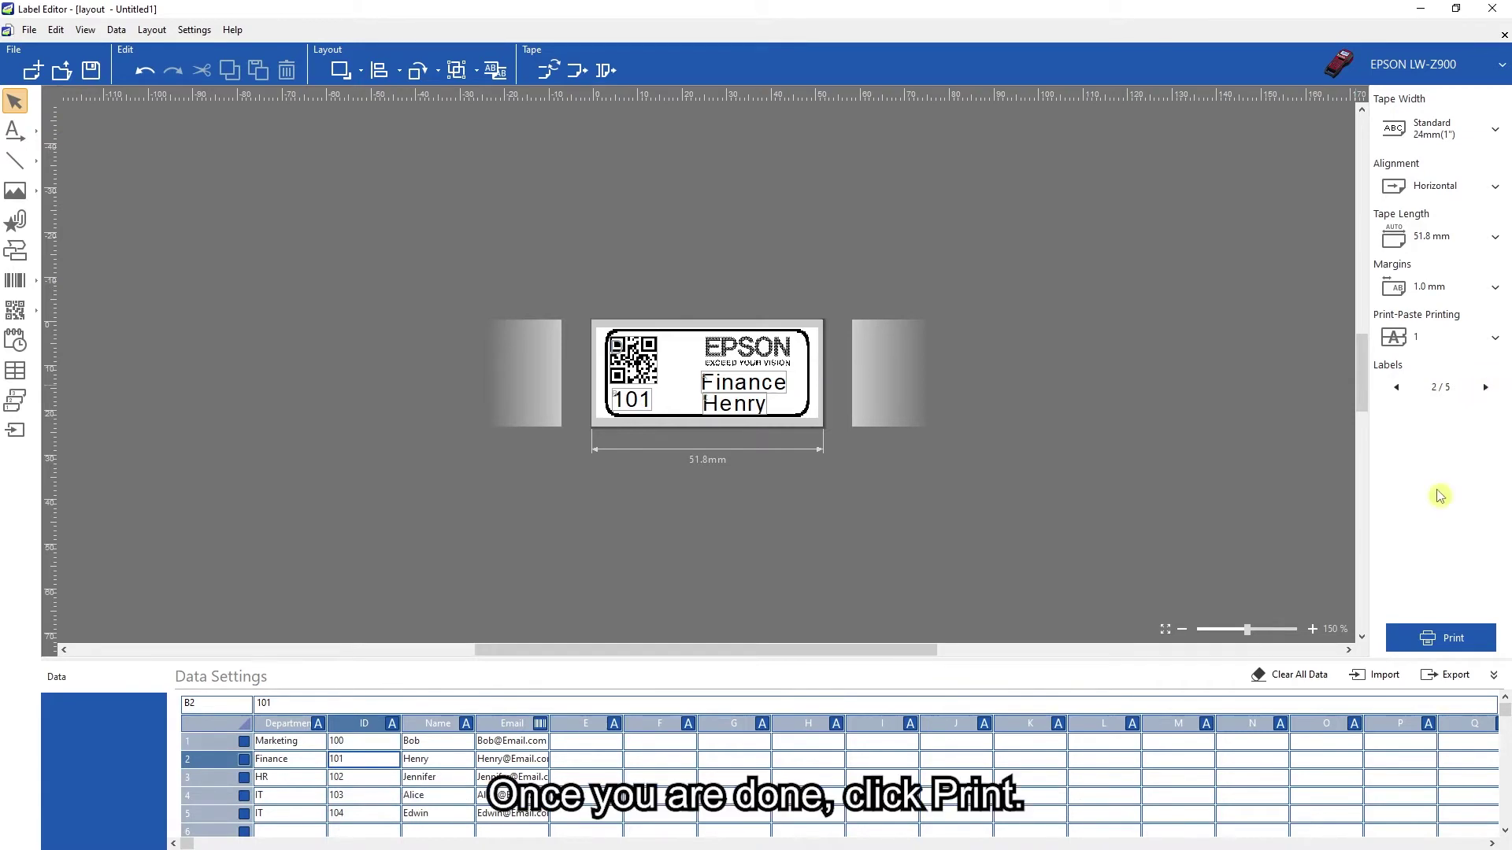
pyautogui.click(1407, 646)
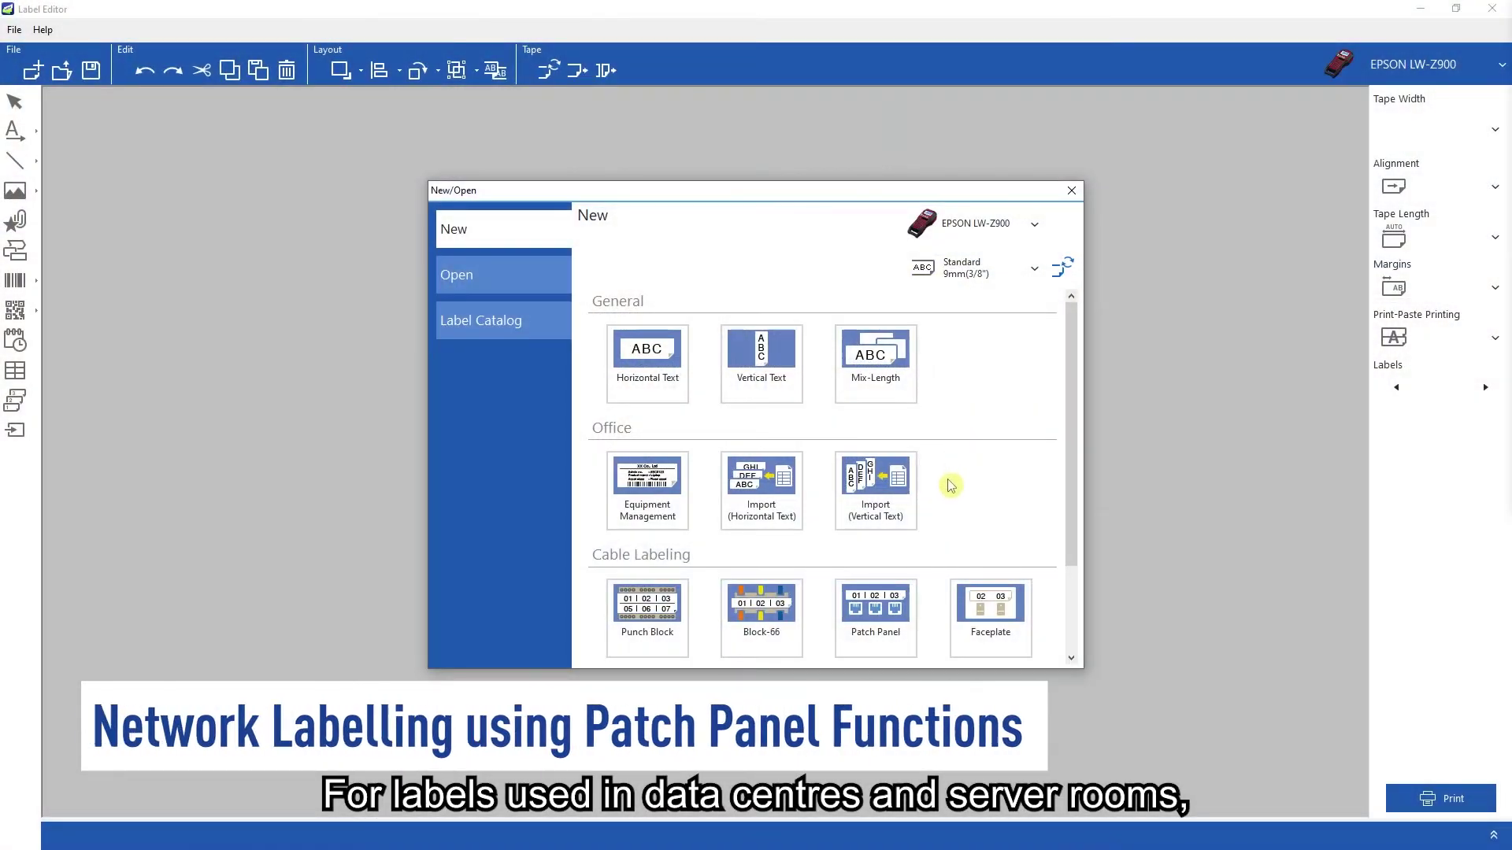
# Create a Patch Panel label with 12 ports
pyautogui.click(898, 655)
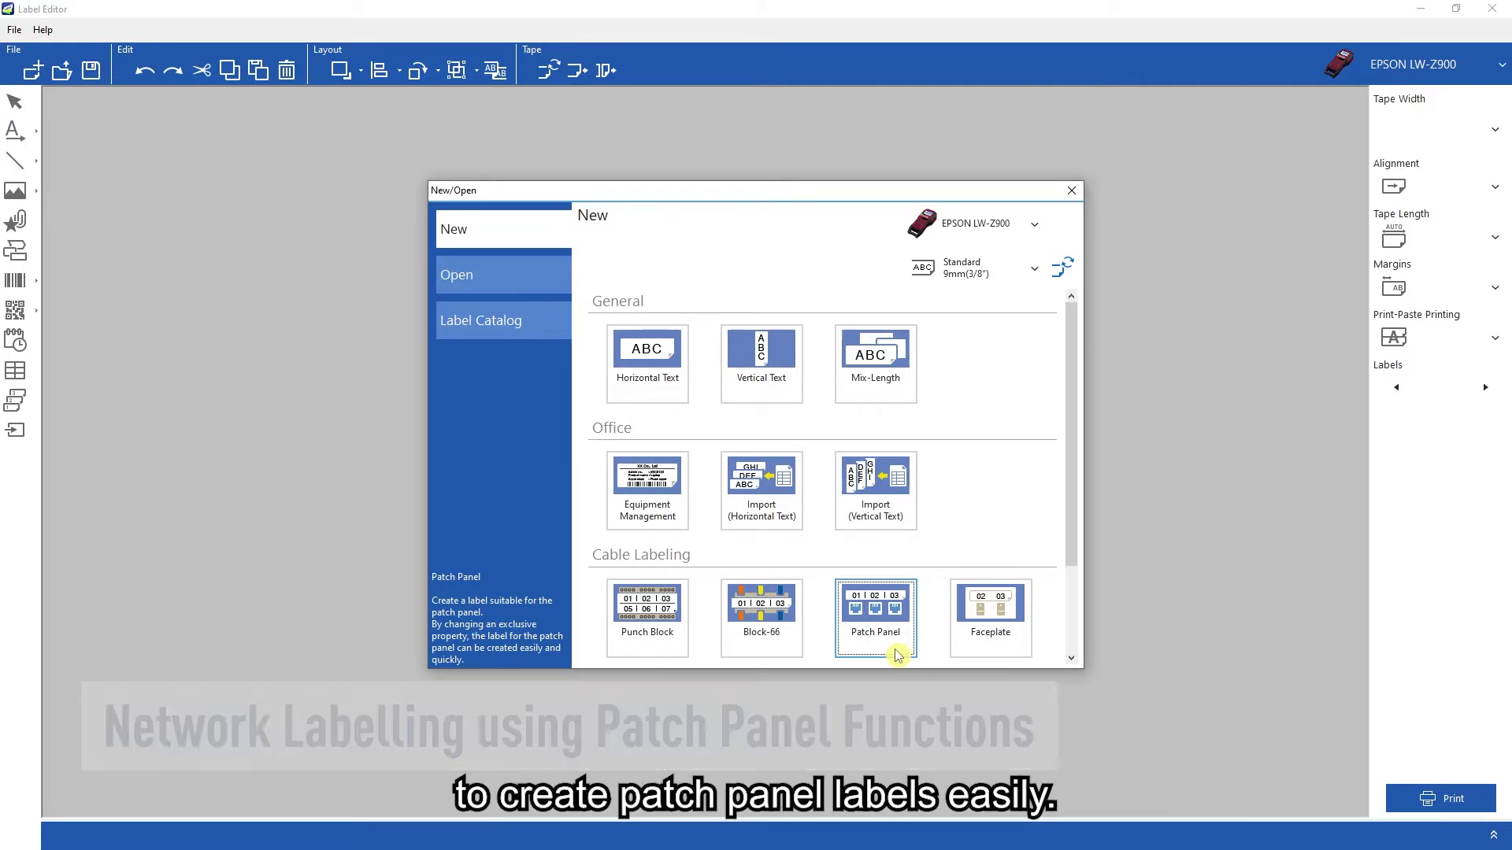
pyautogui.doubleClick(897, 655)
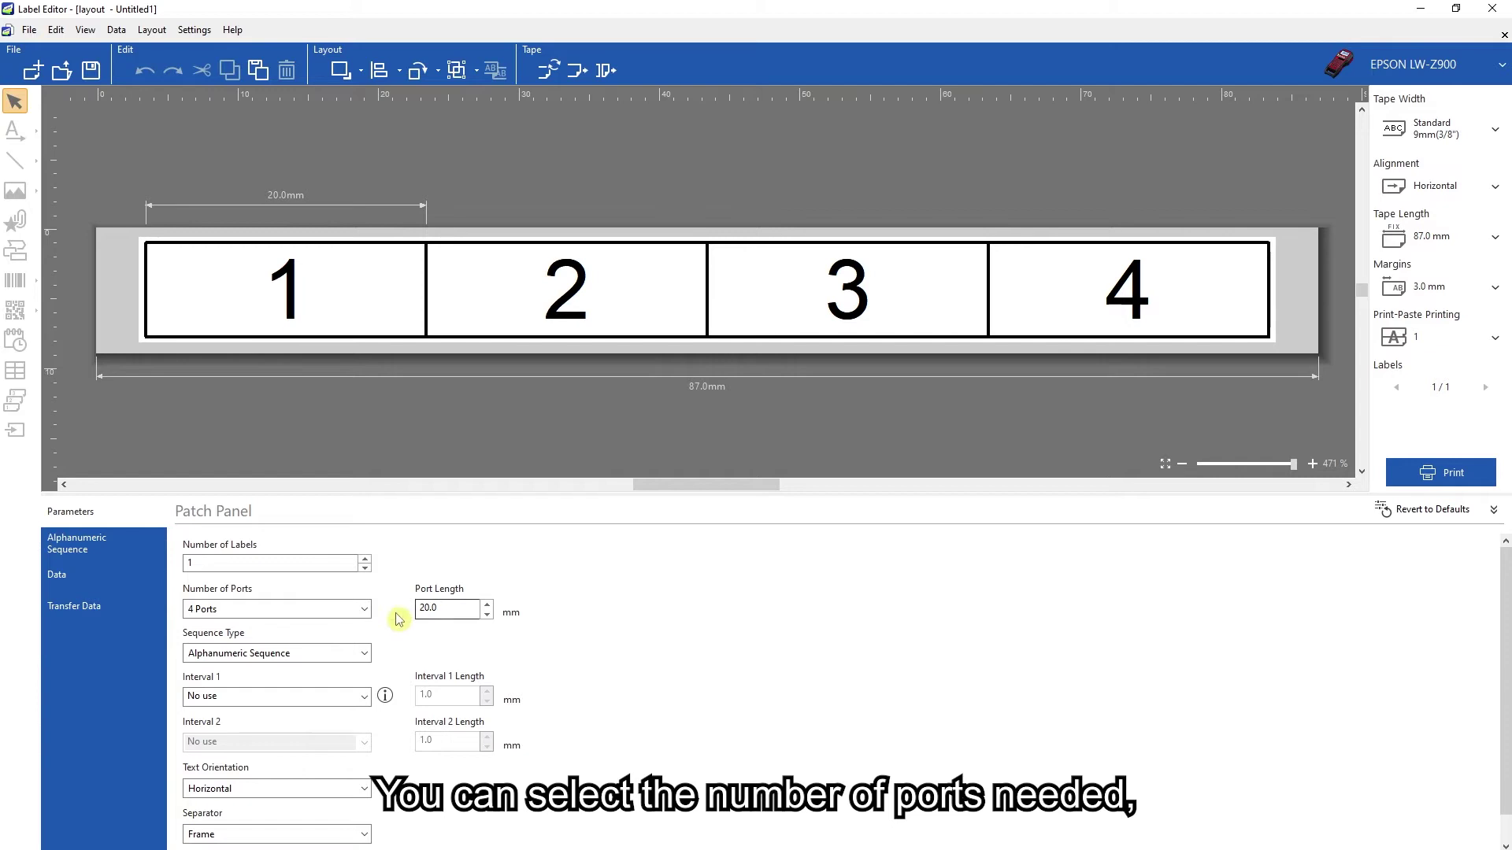
pyautogui.click(366, 613)
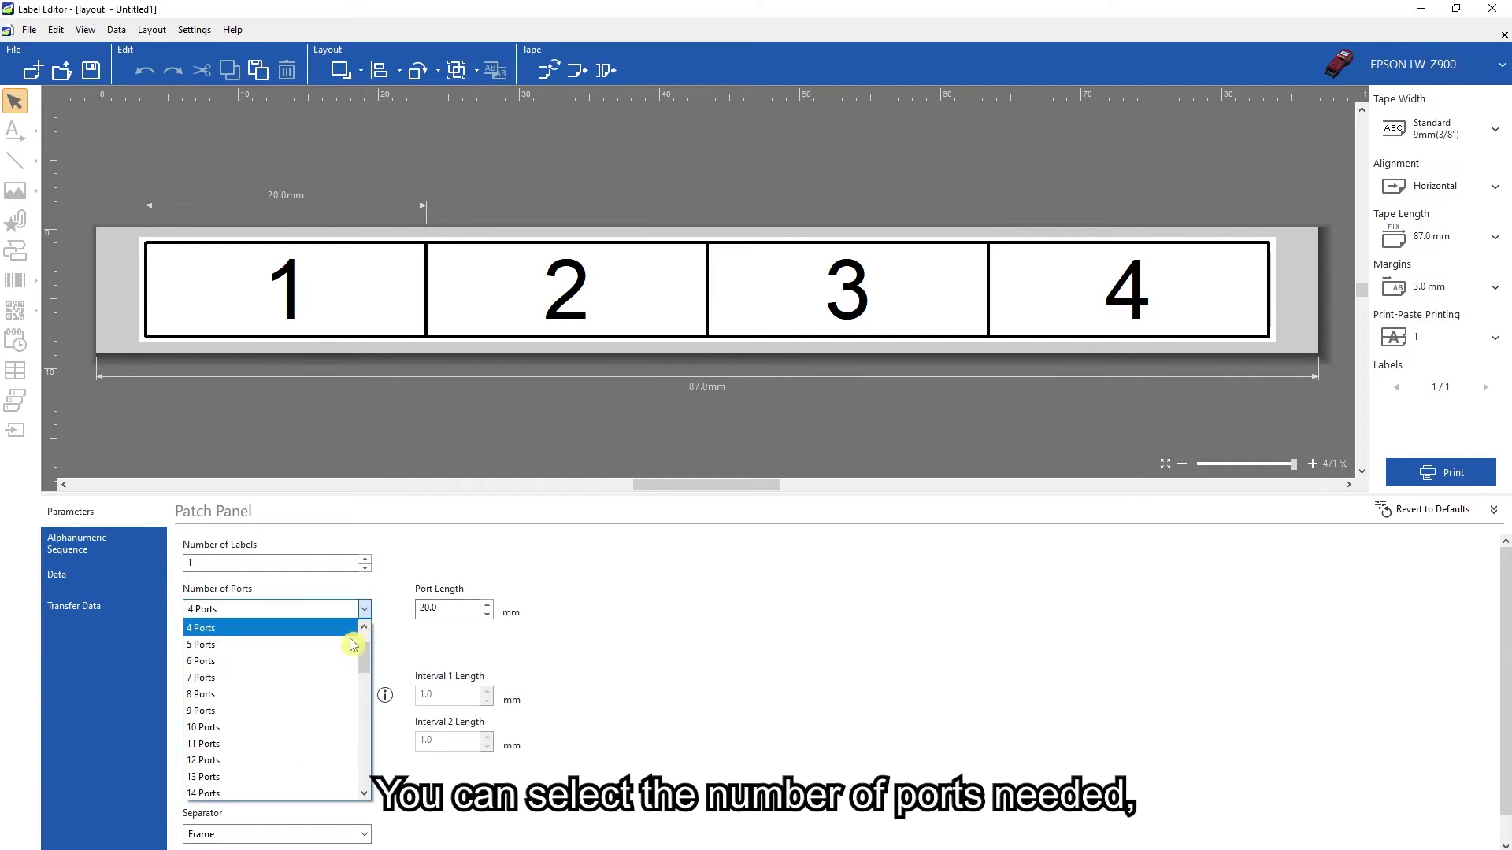
pyautogui.click(277, 754)
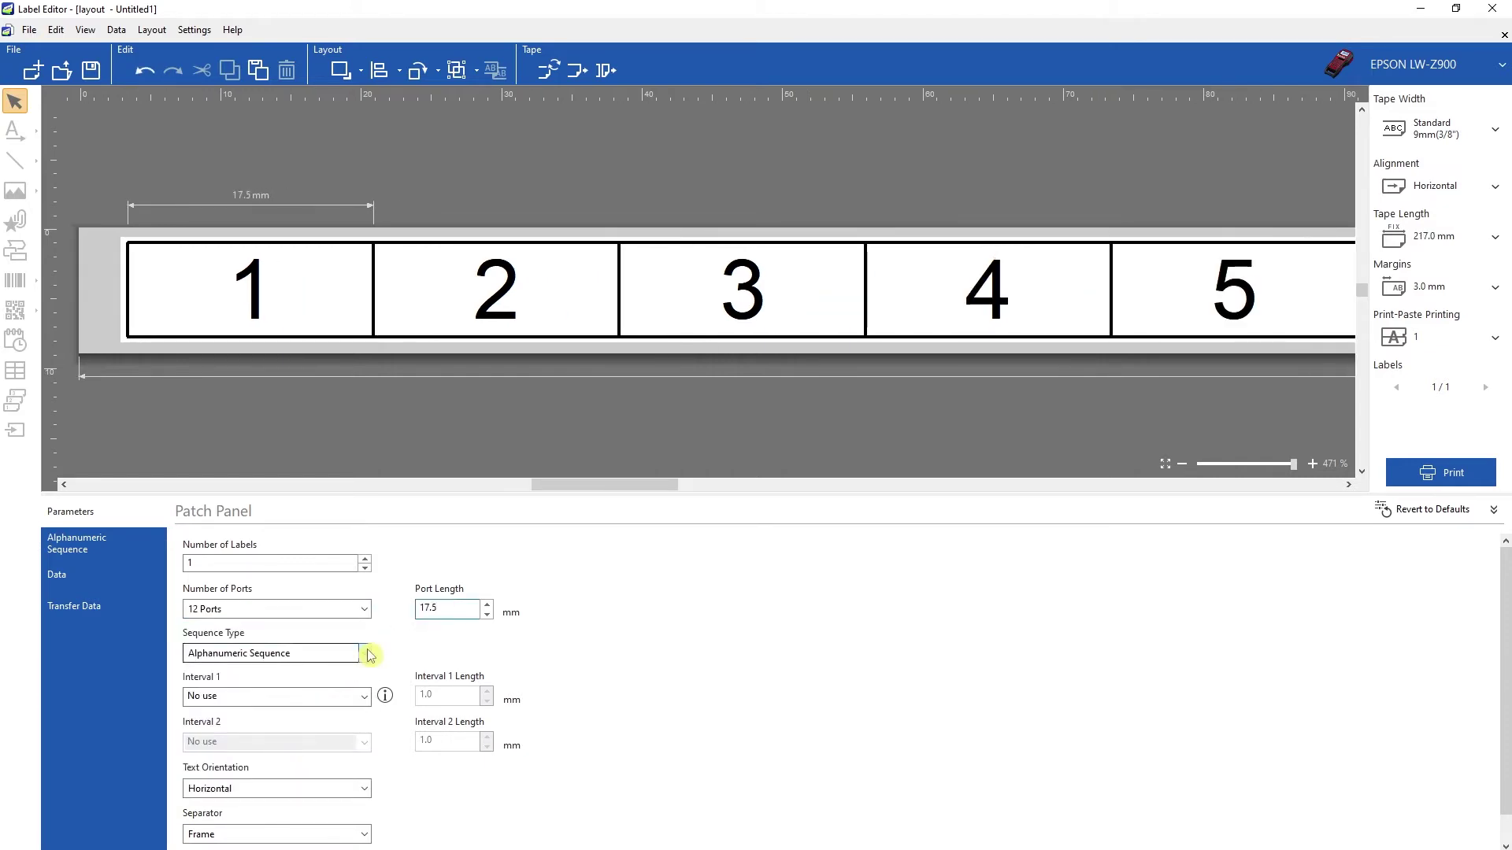
# Number the ports from 85, with no gap between ports and Line separators
pyautogui.click(368, 652)
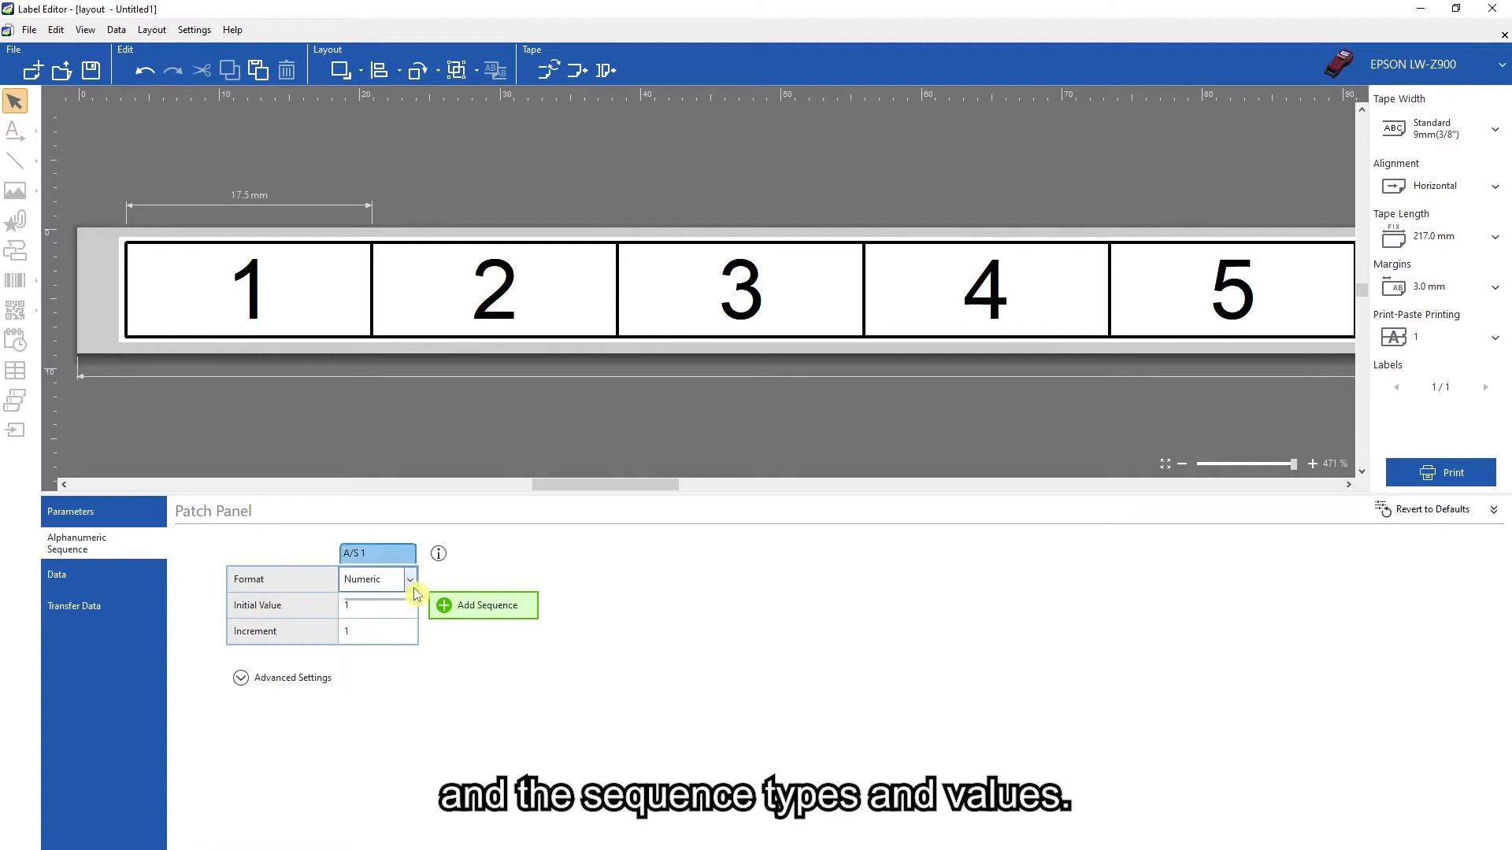
pyautogui.click(394, 605)
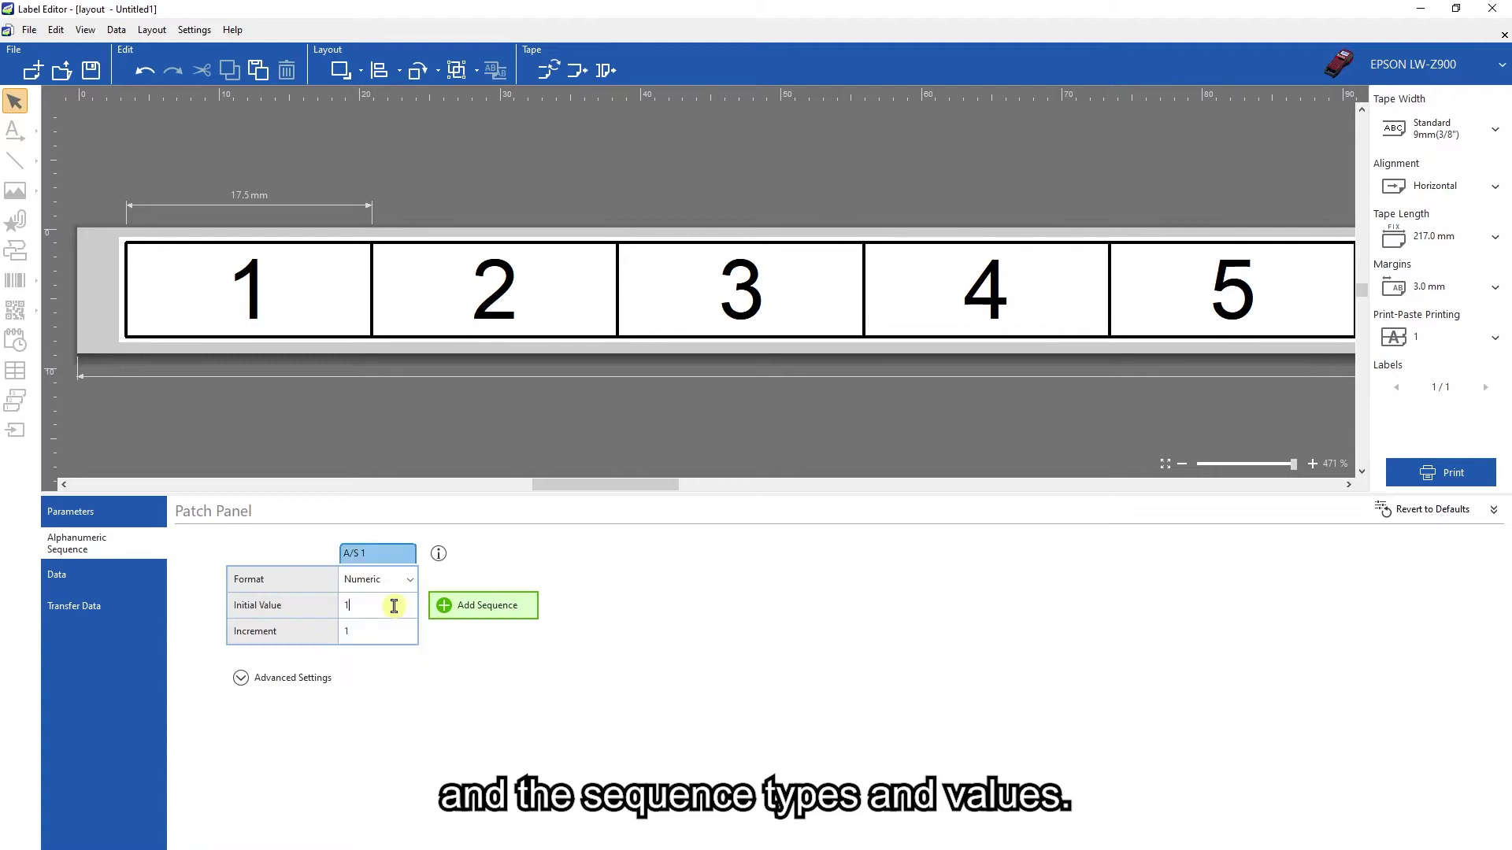
pyautogui.write('85')
pyautogui.click(102, 513)
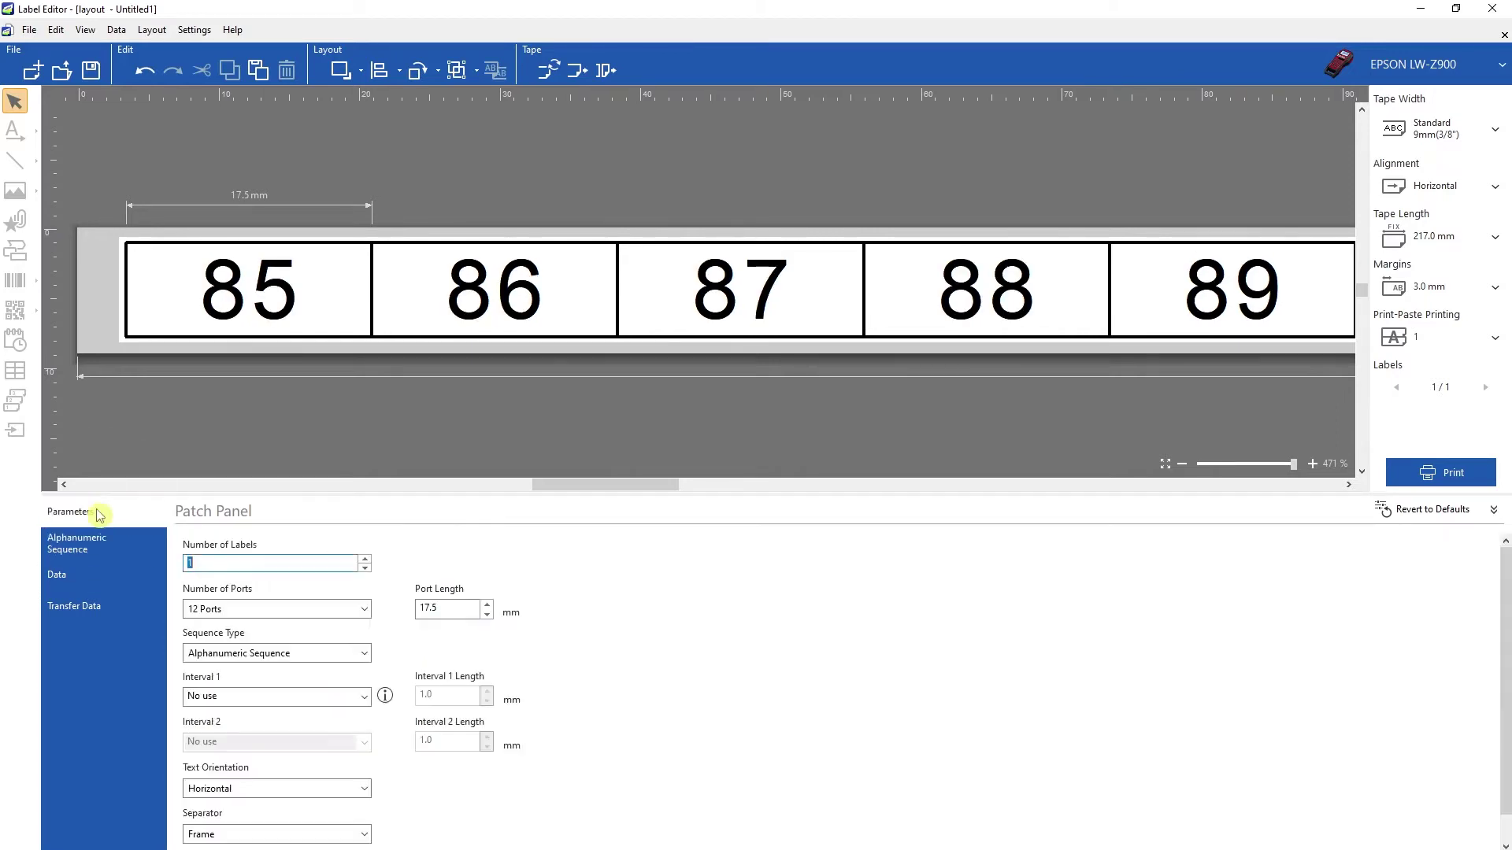
pyautogui.click(365, 703)
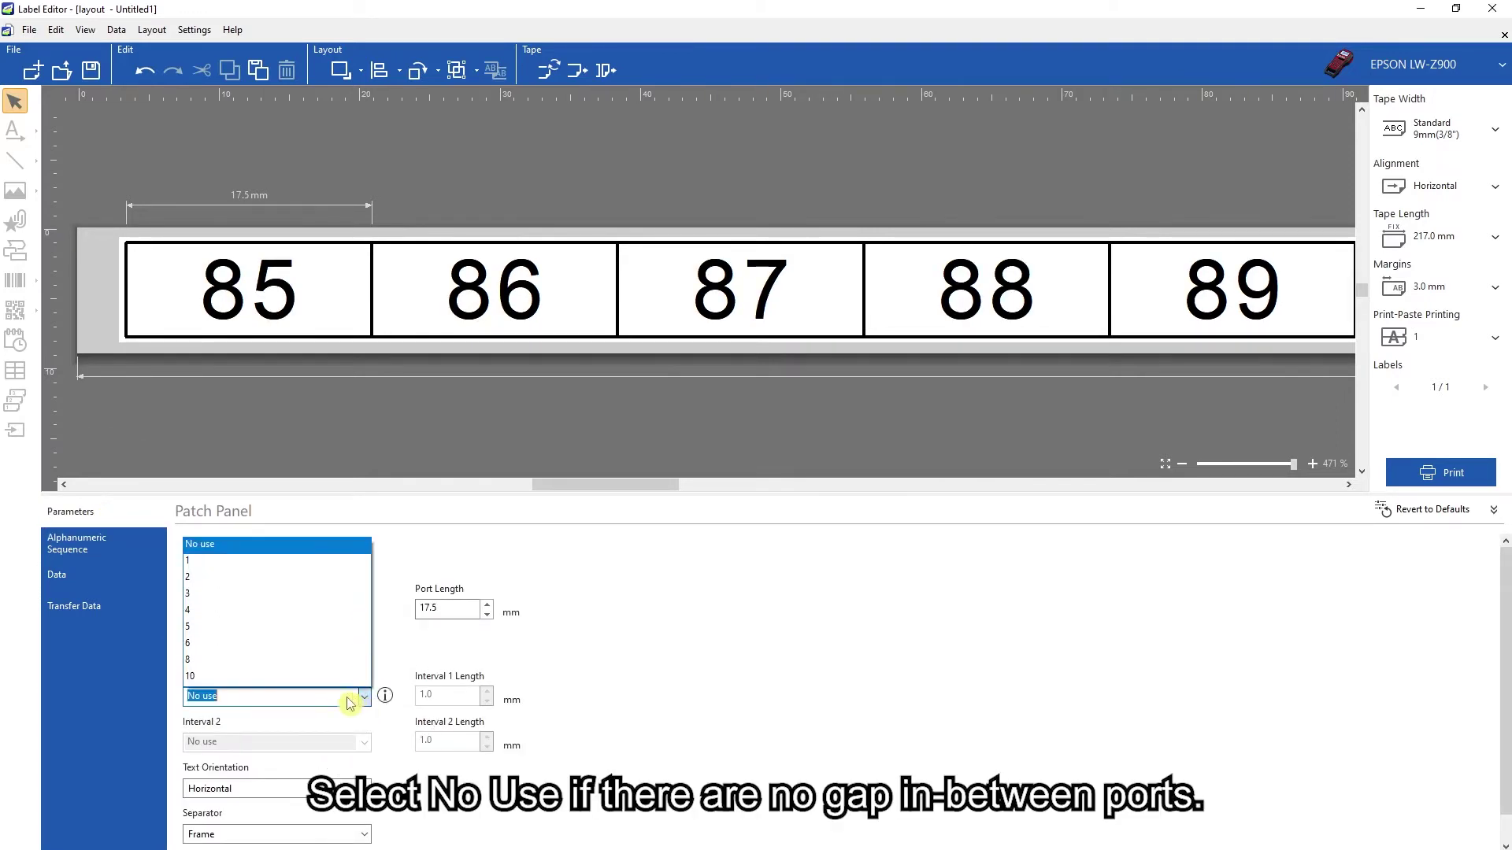
pyautogui.click(268, 550)
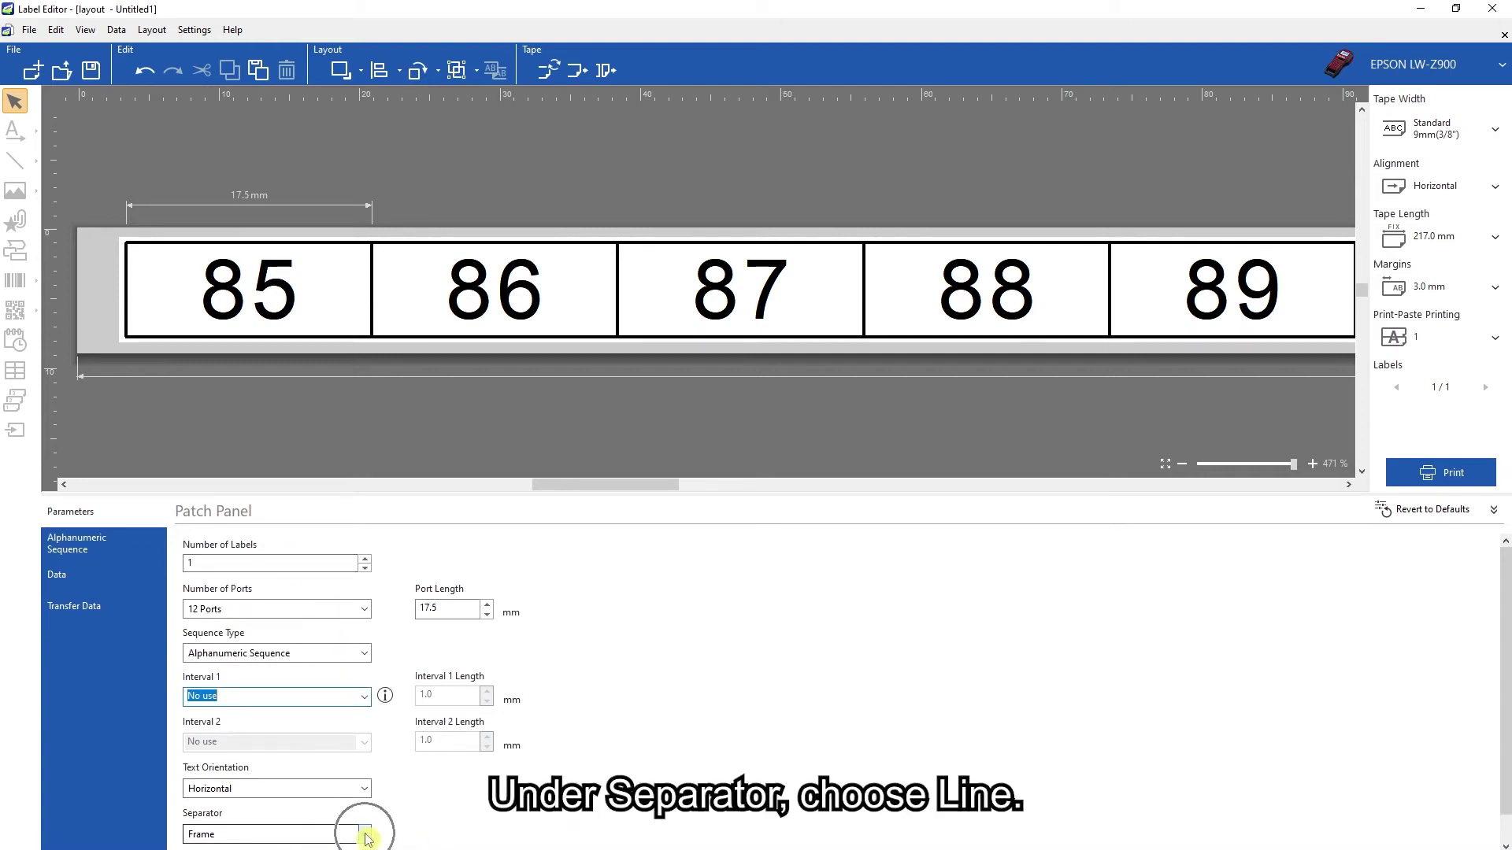
pyautogui.click(365, 835)
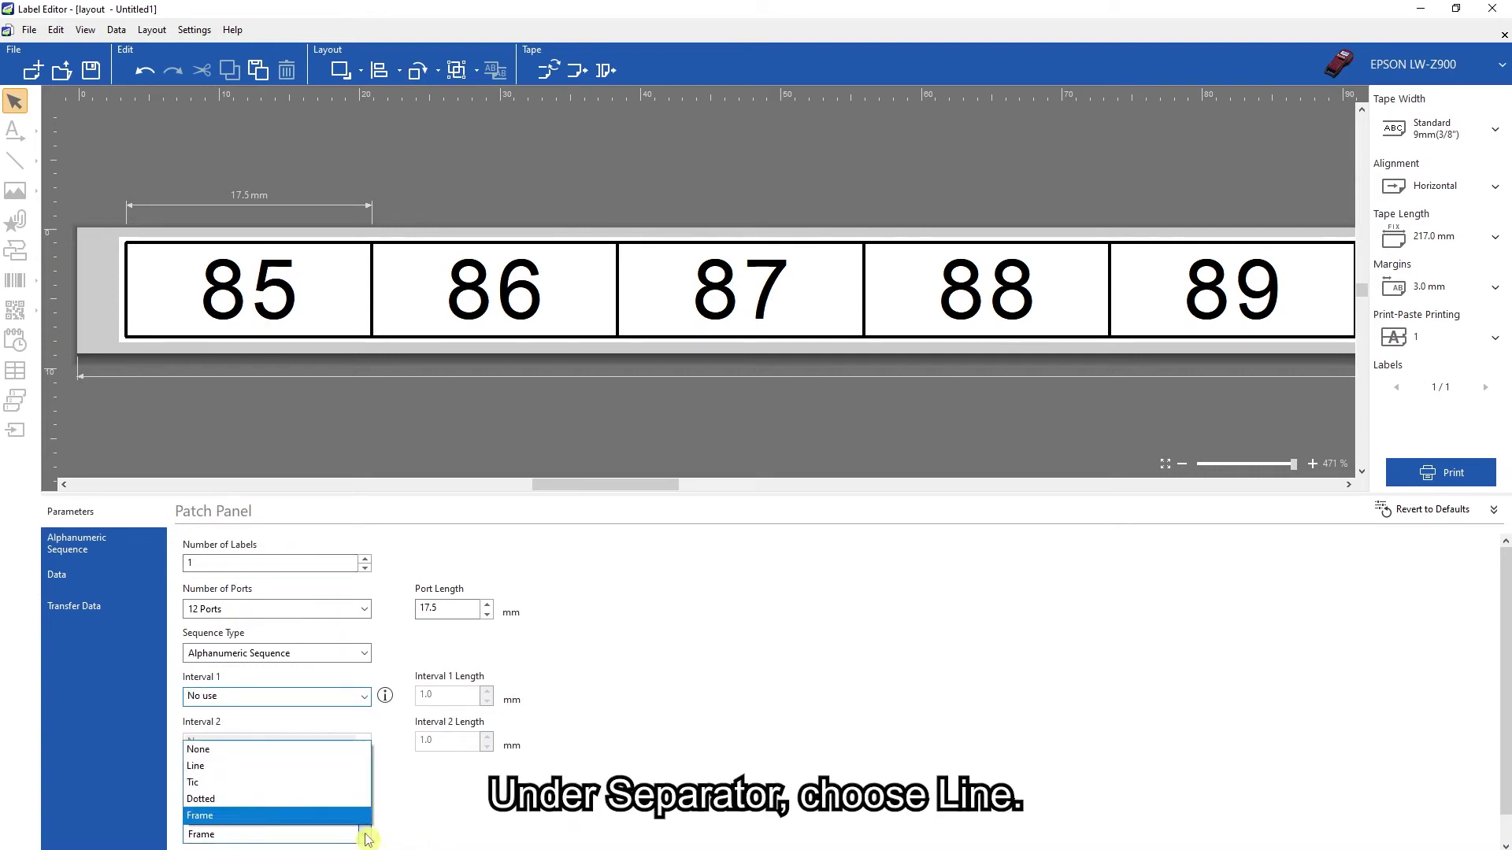
pyautogui.click(336, 774)
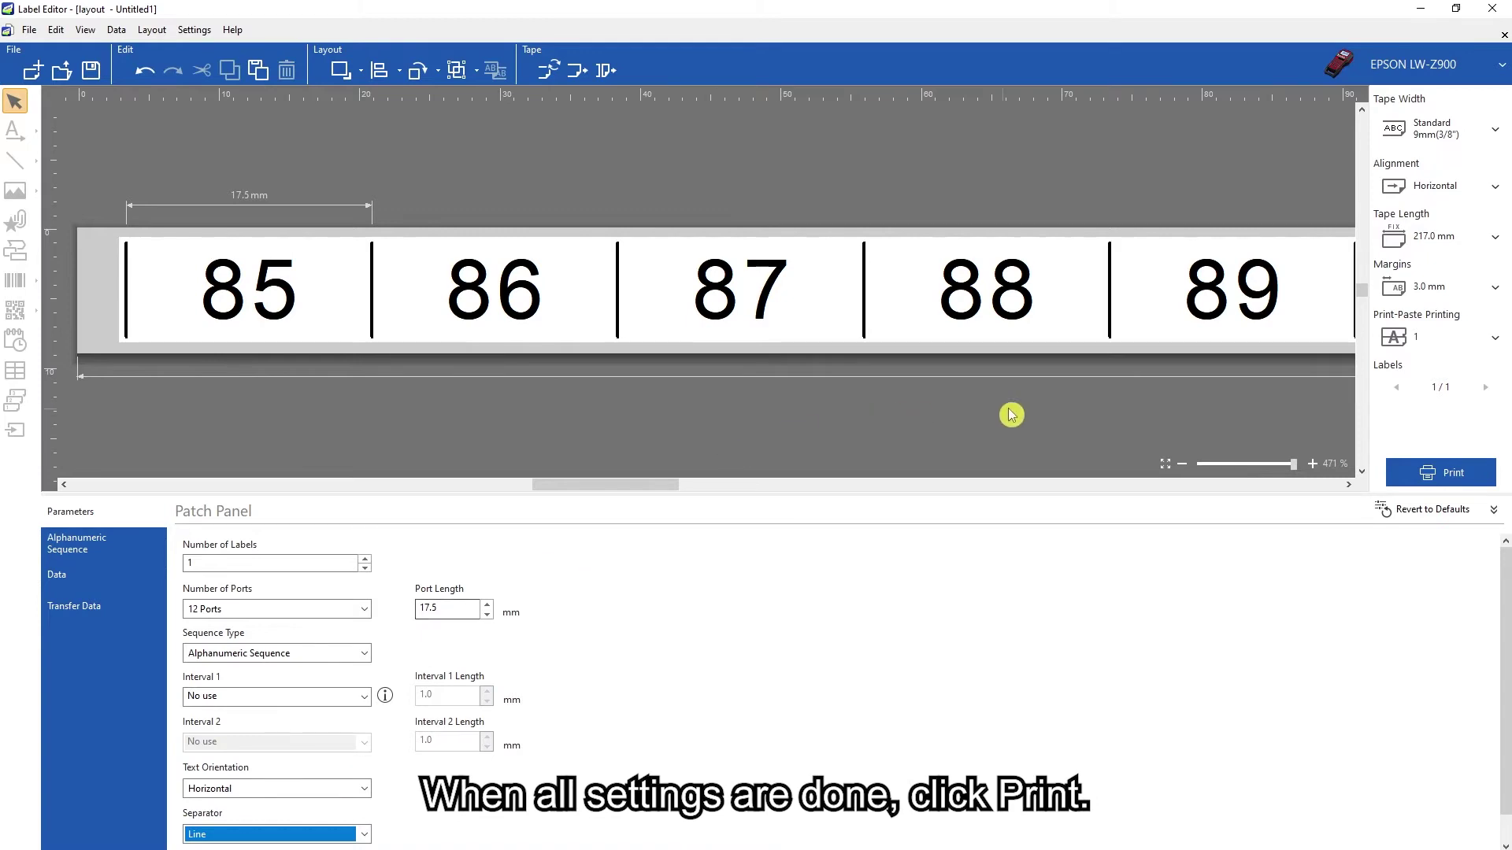
# Print the 12-port patch panel label
pyautogui.click(1415, 474)
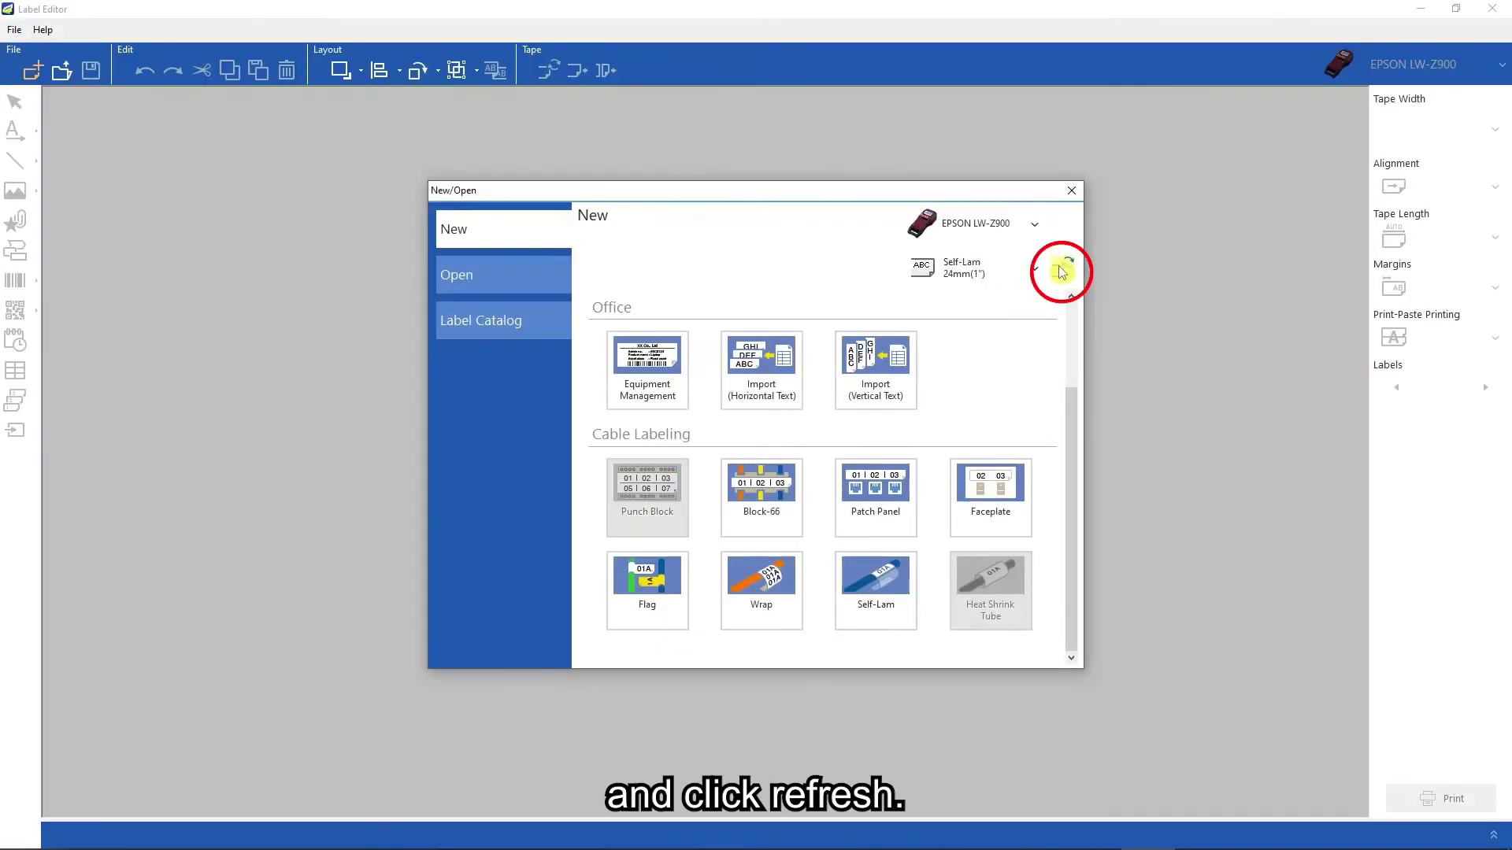
# Create a new Self-Lam label layout from the Cable Labeling templates
pyautogui.click(872, 620)
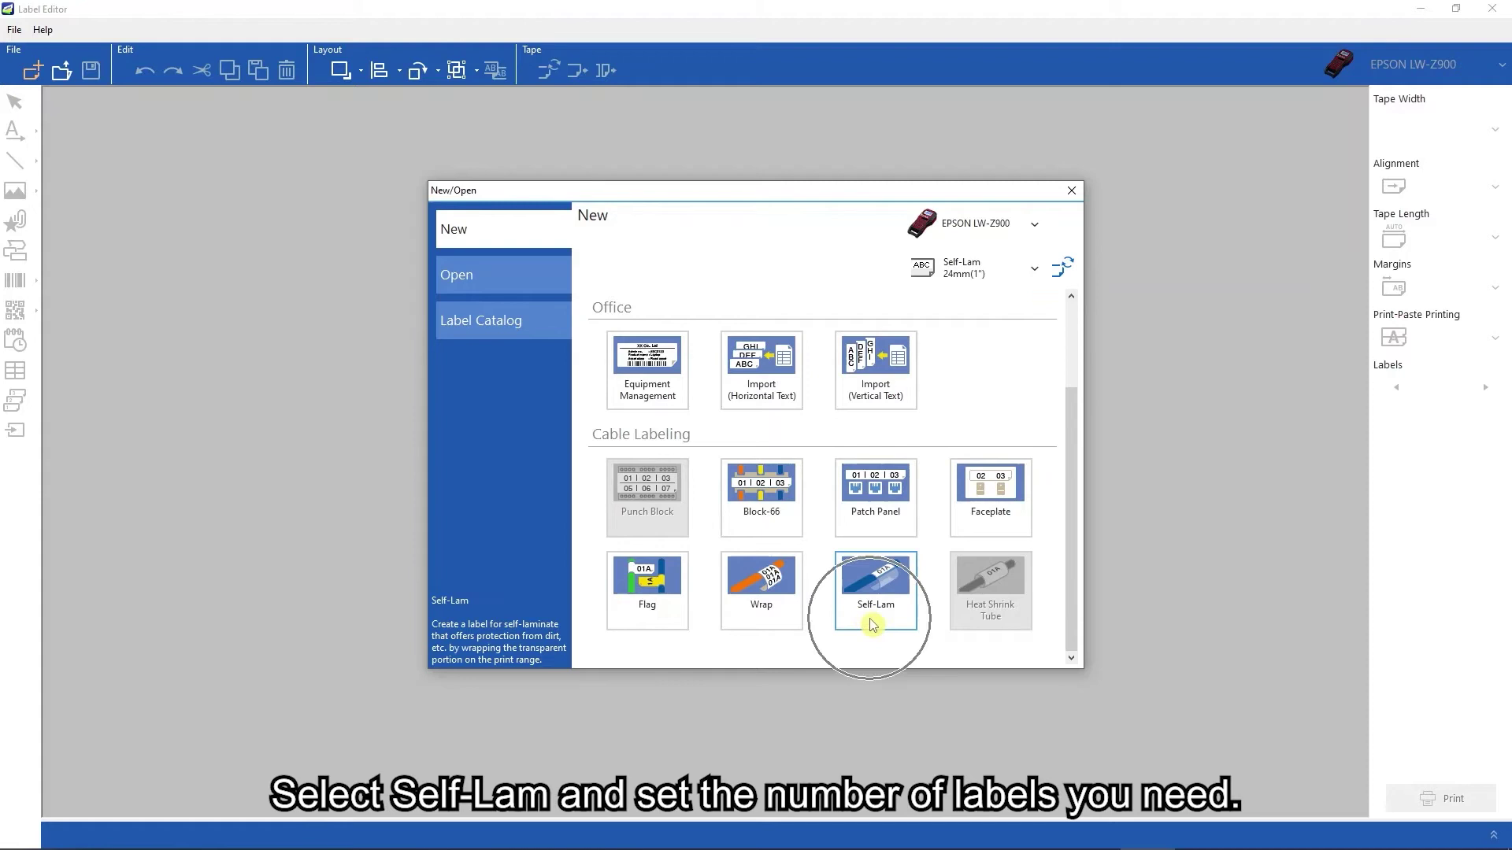
pyautogui.doubleClick(873, 624)
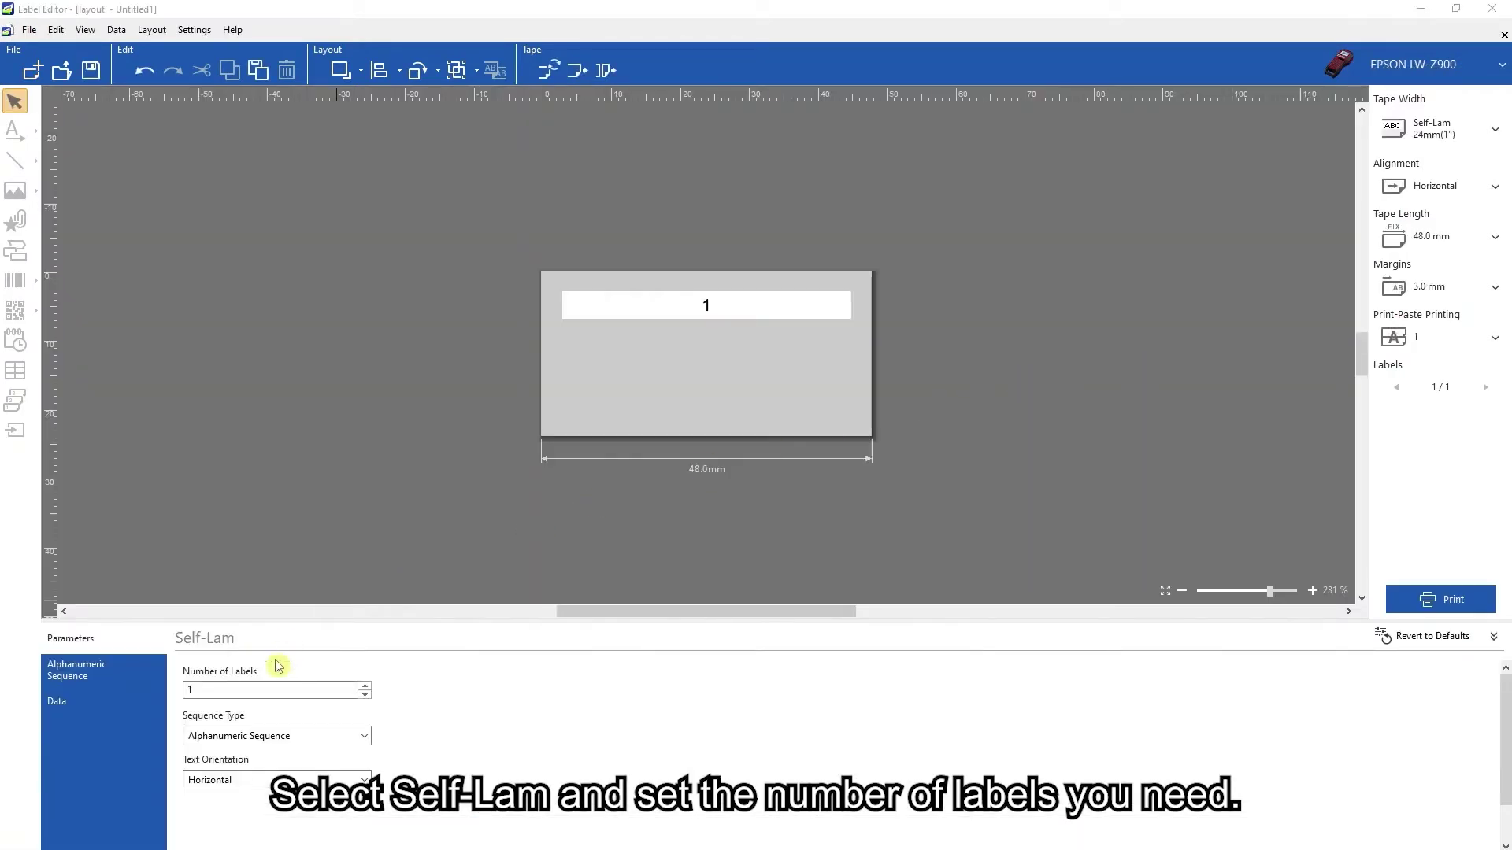
# Make 3 Self-Lam labels using an Alphanumeric String sequence starting 'Cashier Counter'
pyautogui.press('BackSpace')
pyautogui.write('3')
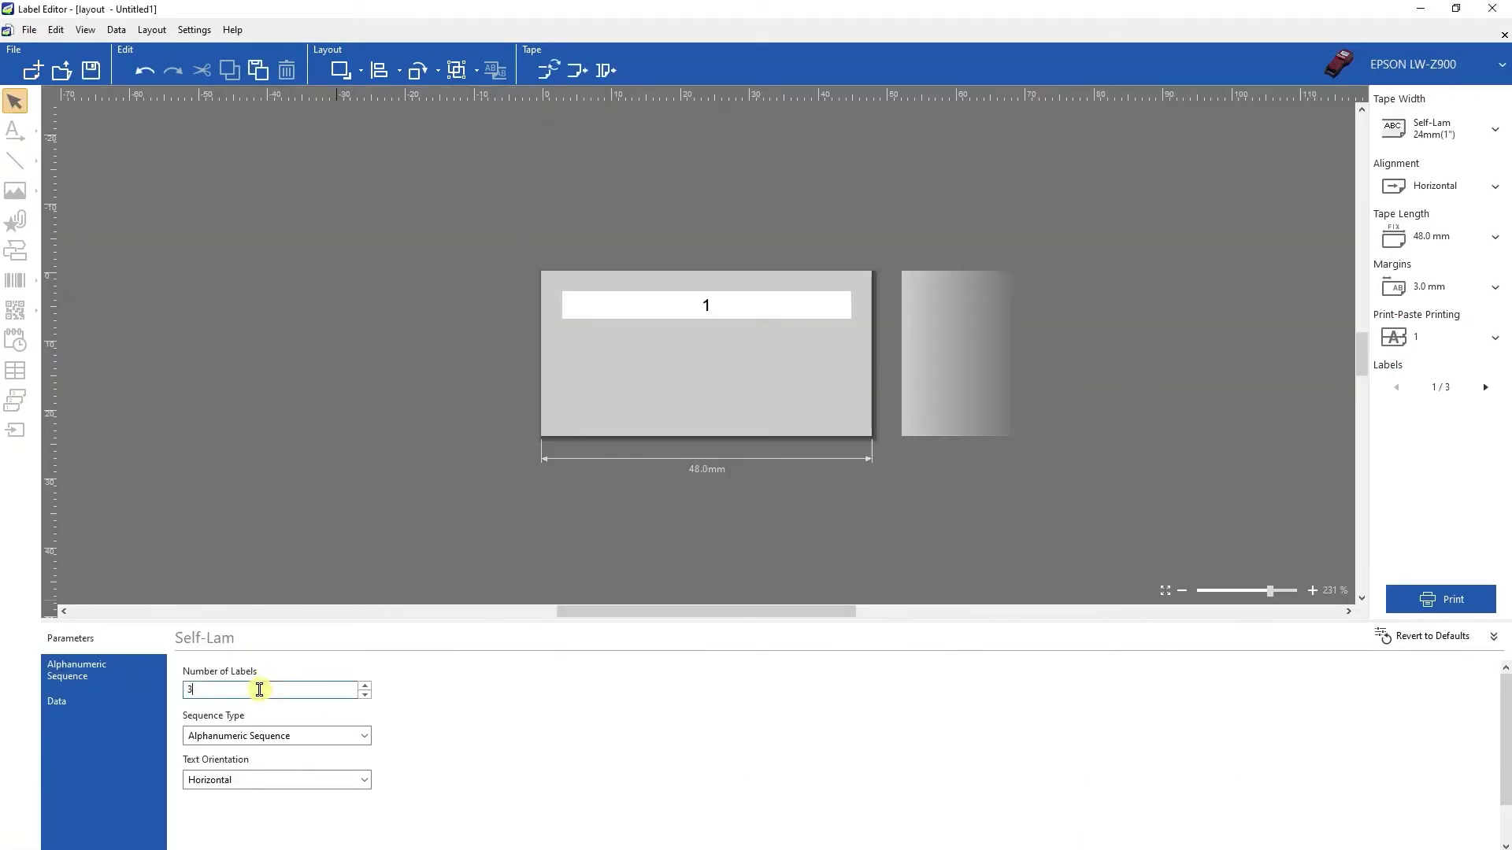
pyautogui.click(347, 740)
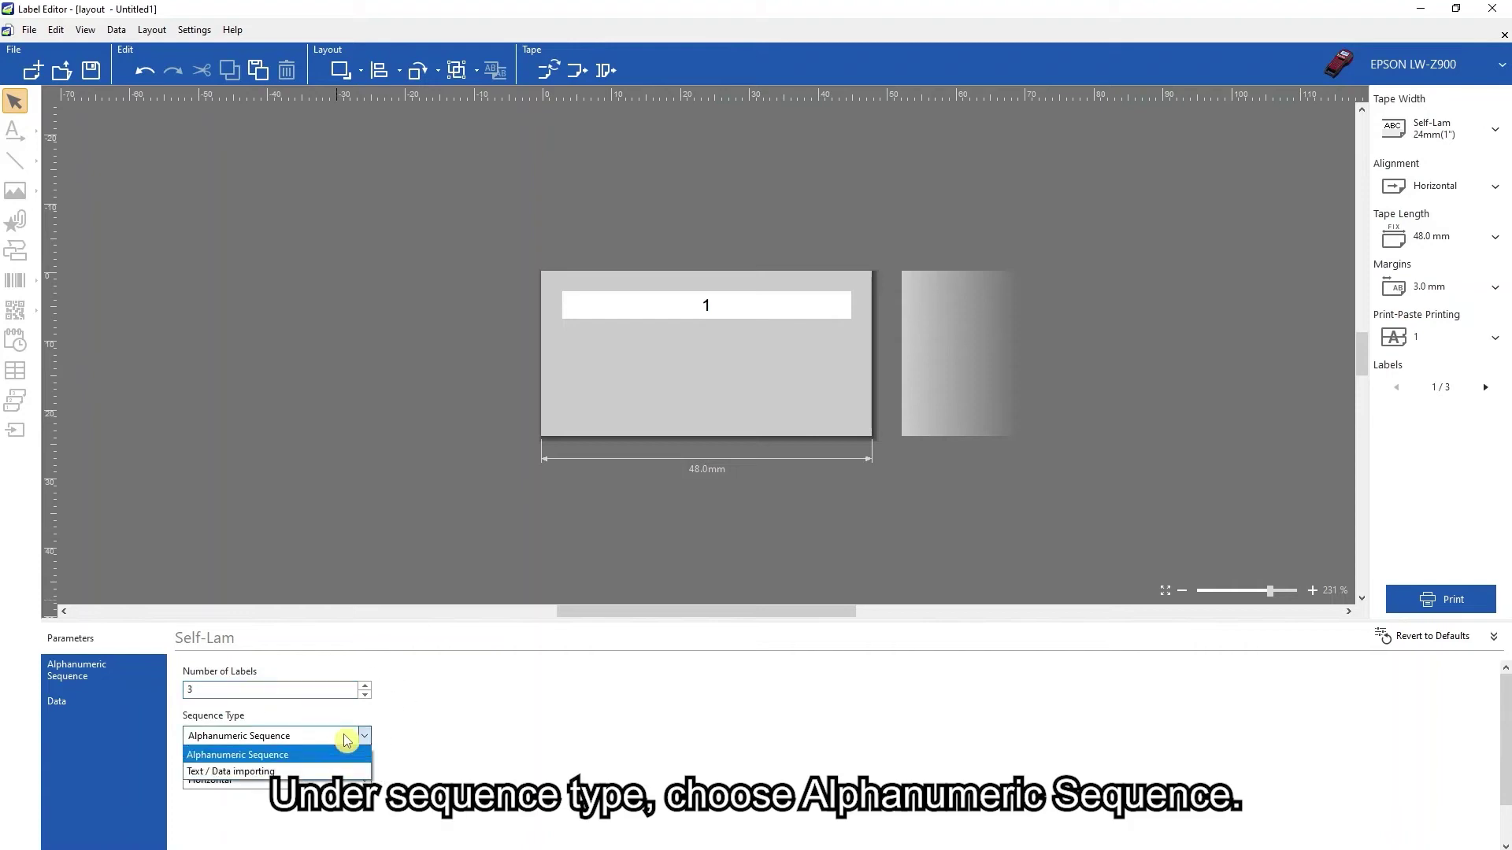
pyautogui.click(343, 758)
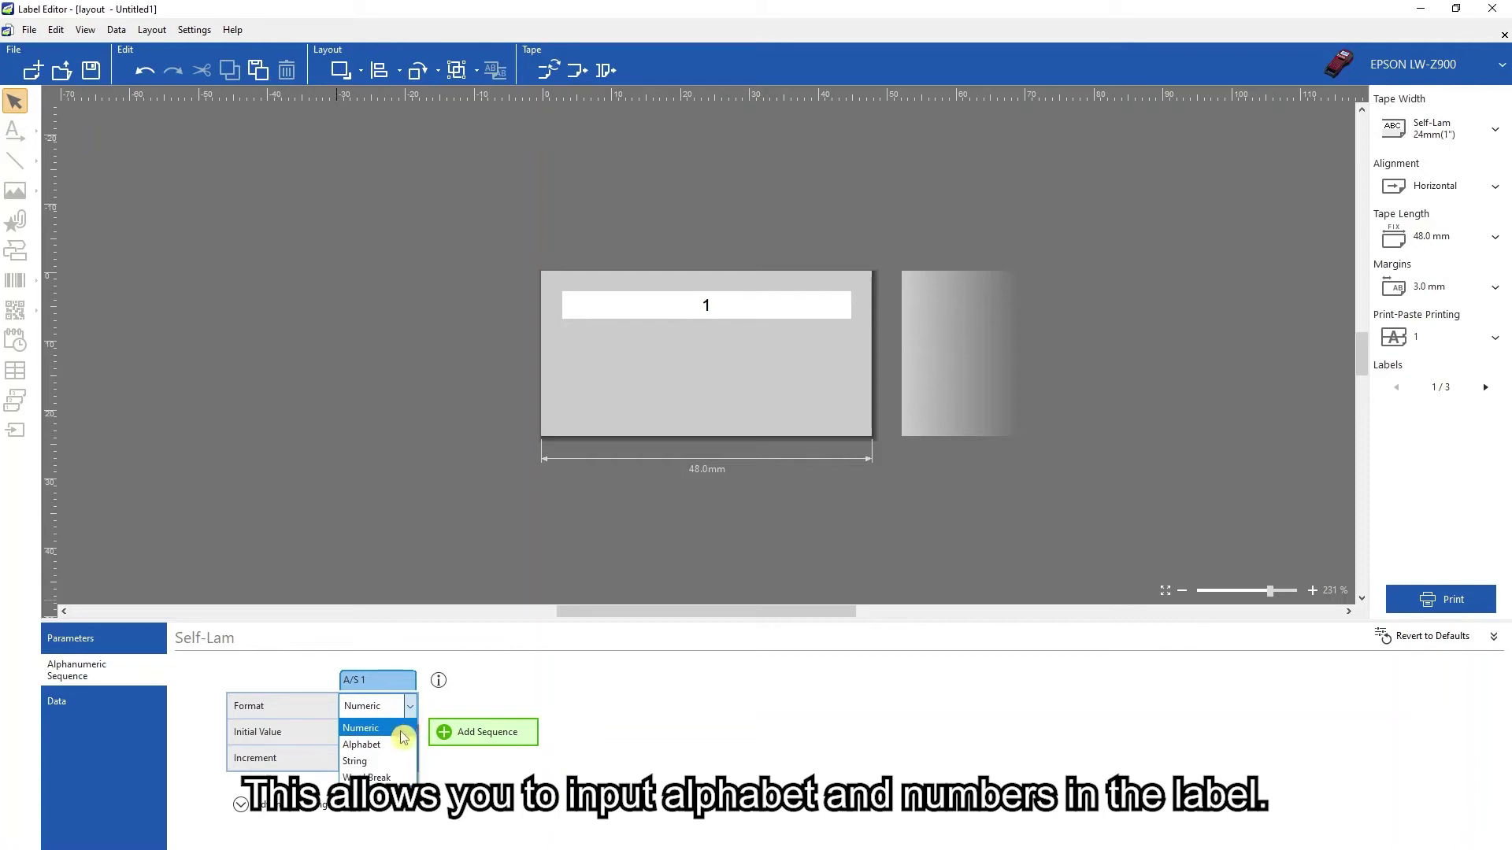
pyautogui.click(400, 759)
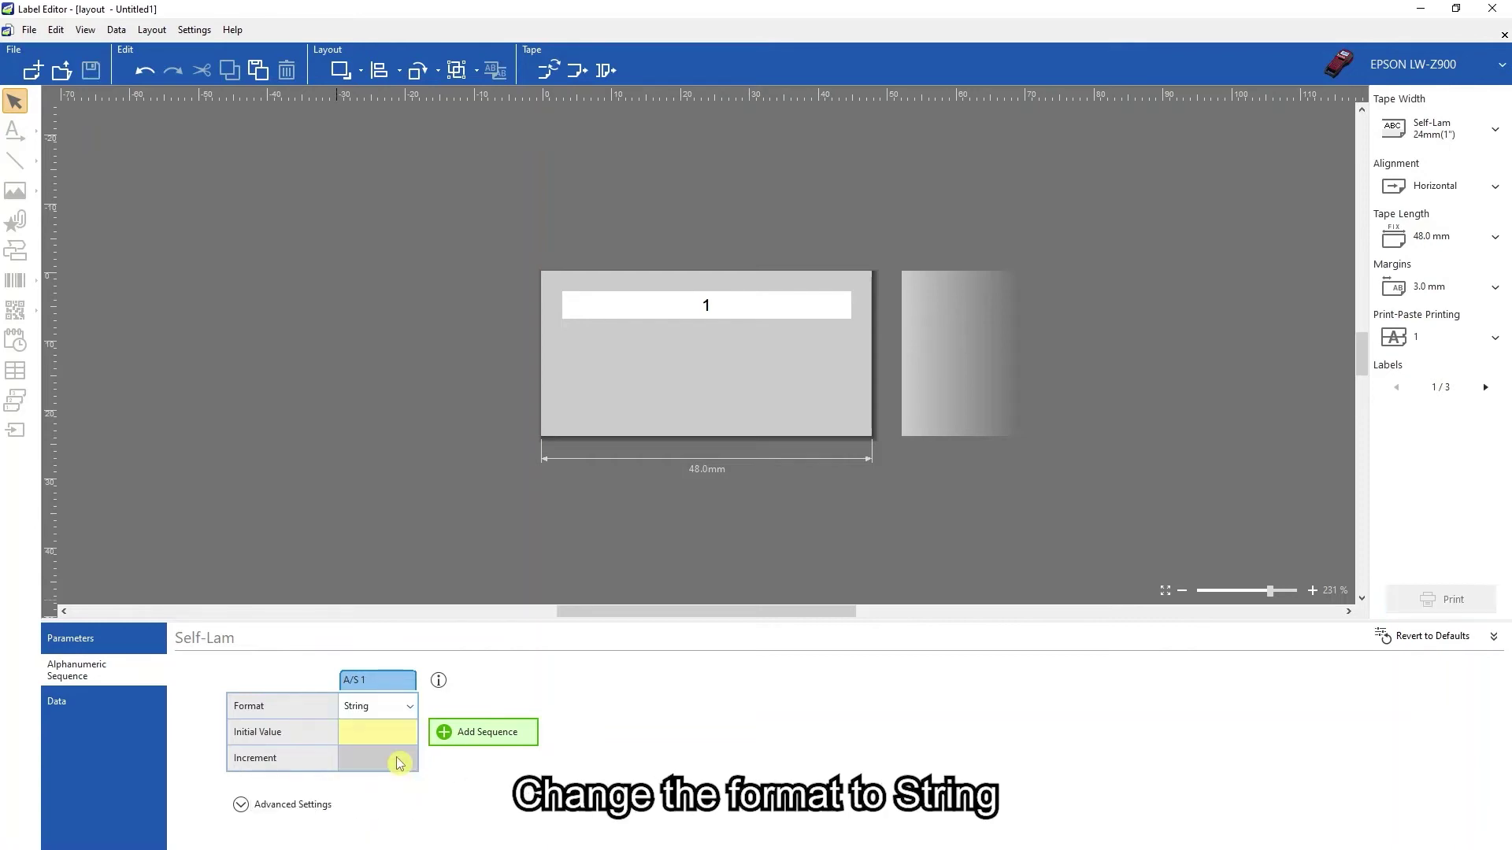
pyautogui.write('Cashi')
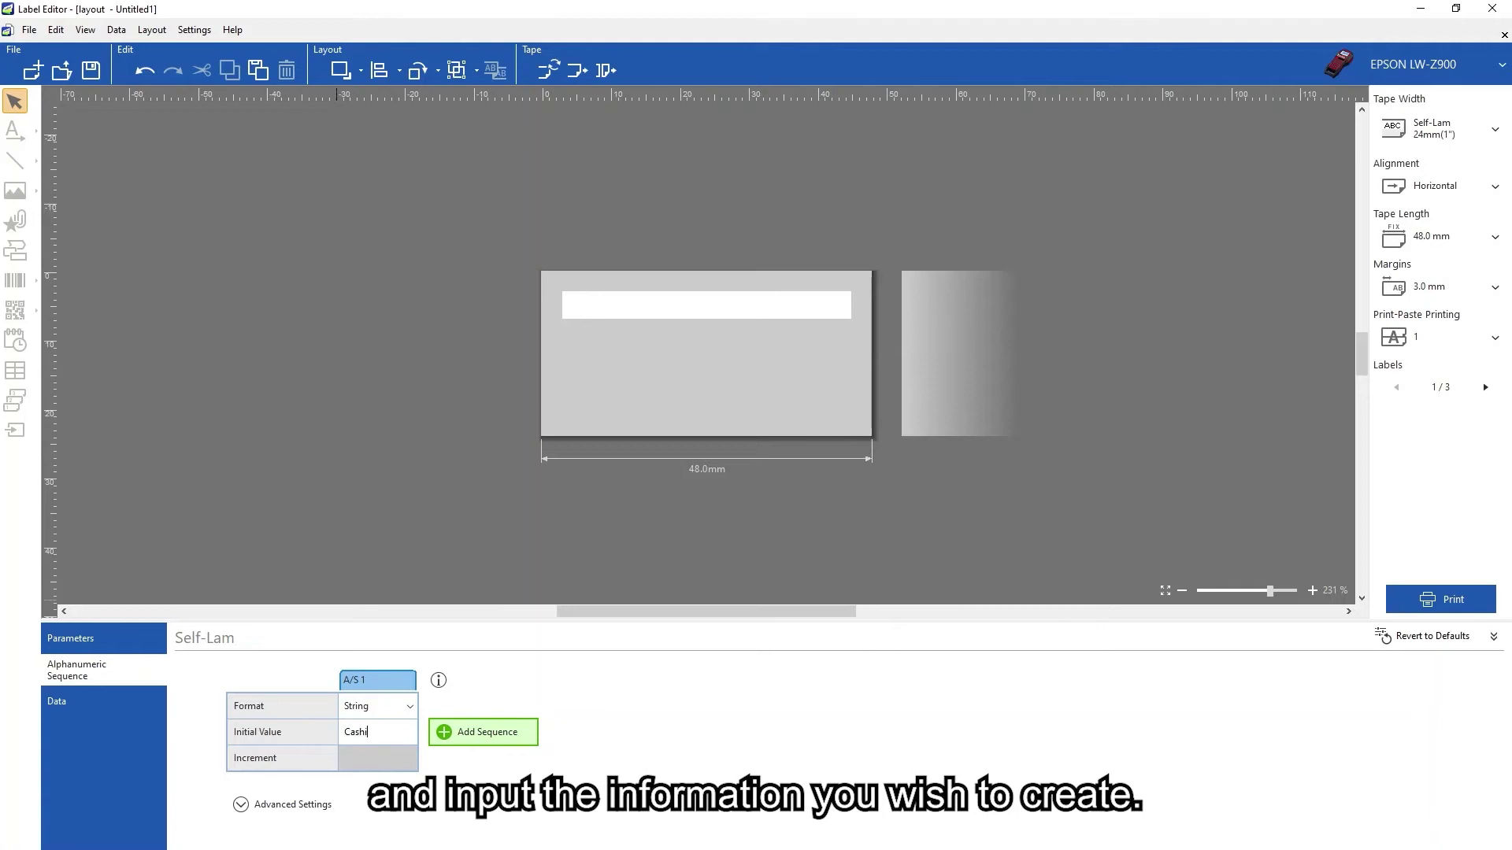
pyautogui.write('er Counter')
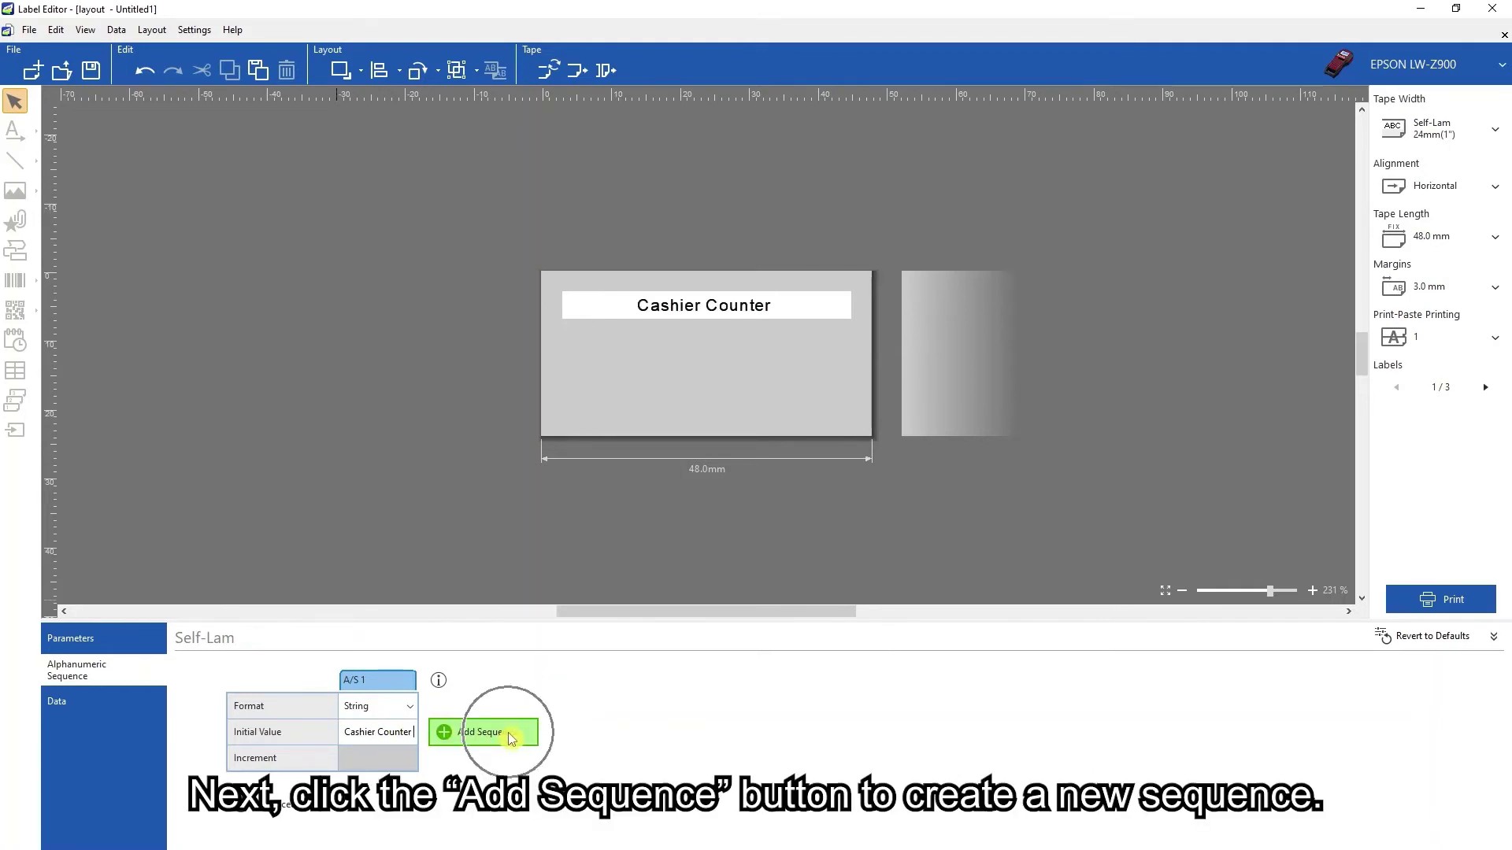
# Add a second Numeric sequence so the labels read Cashier Counter 1 through 3
pyautogui.click(510, 739)
pyautogui.click(490, 706)
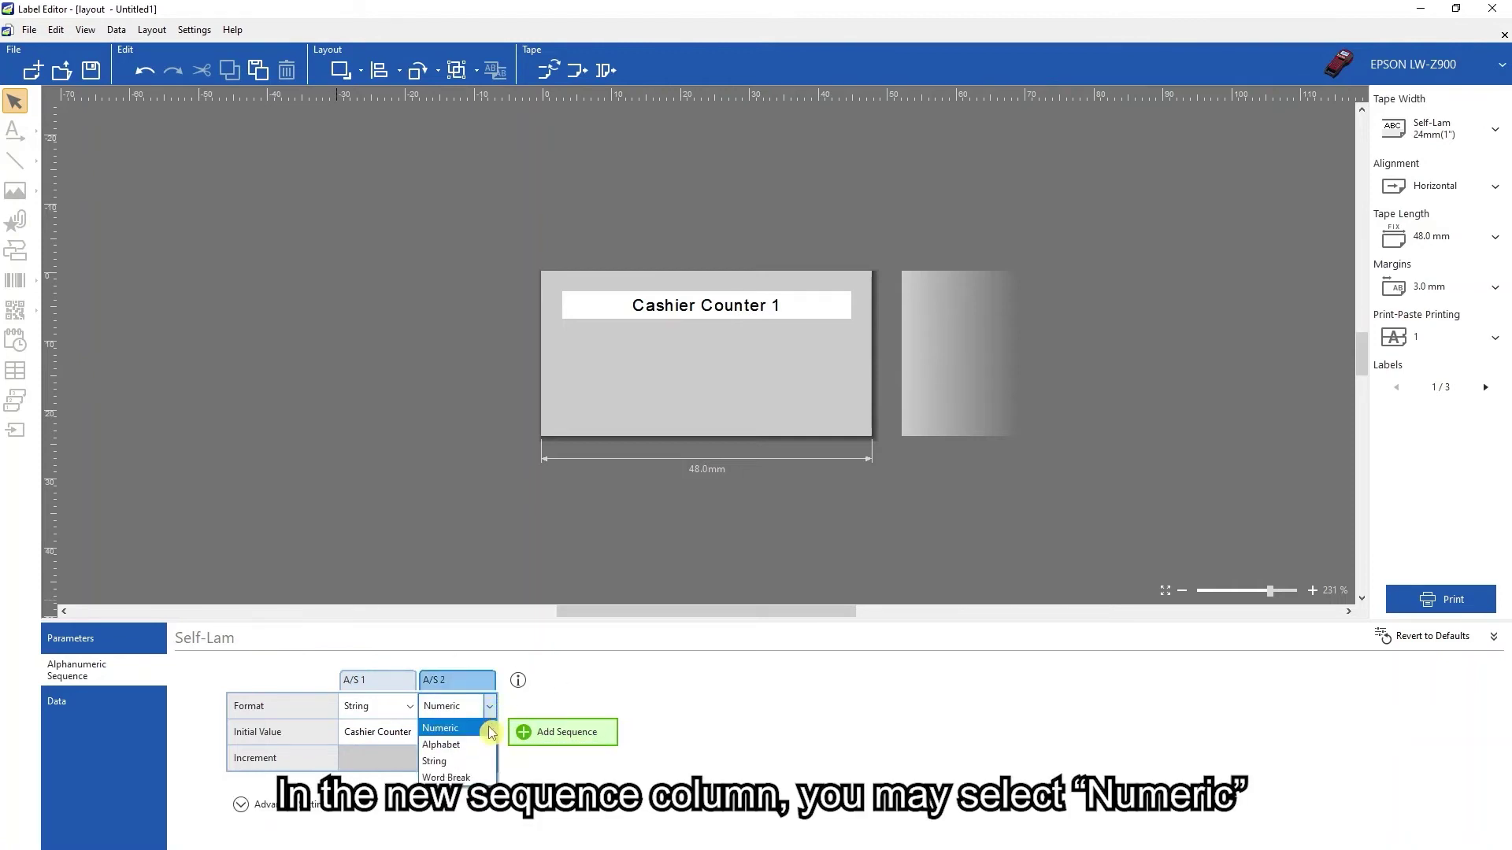
pyautogui.click(489, 728)
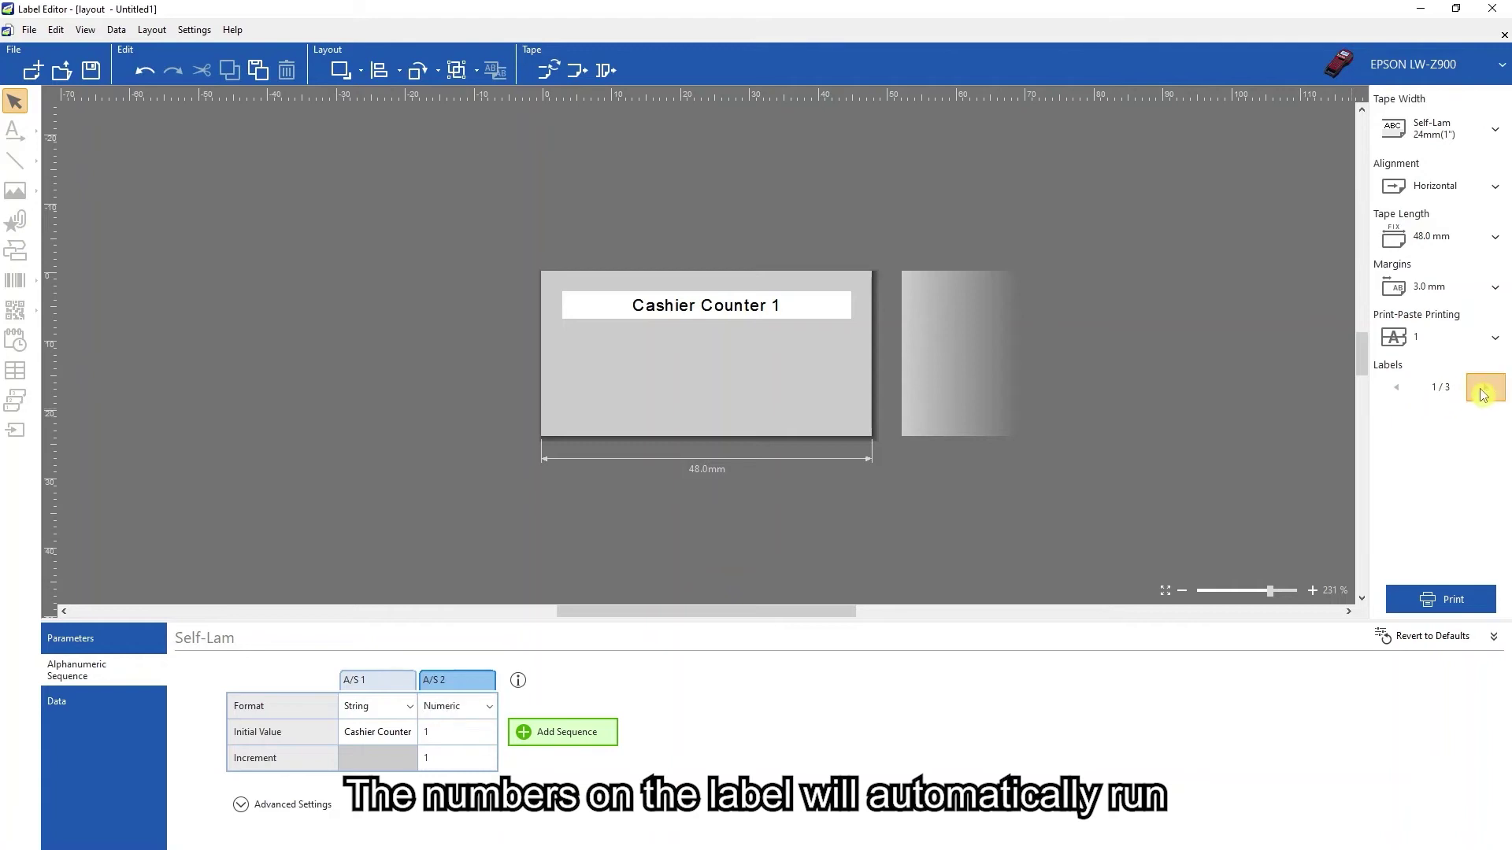
# Preview Cashier Counter labels 2 and 3, then print the three labels
pyautogui.click(1484, 389)
pyautogui.click(1483, 389)
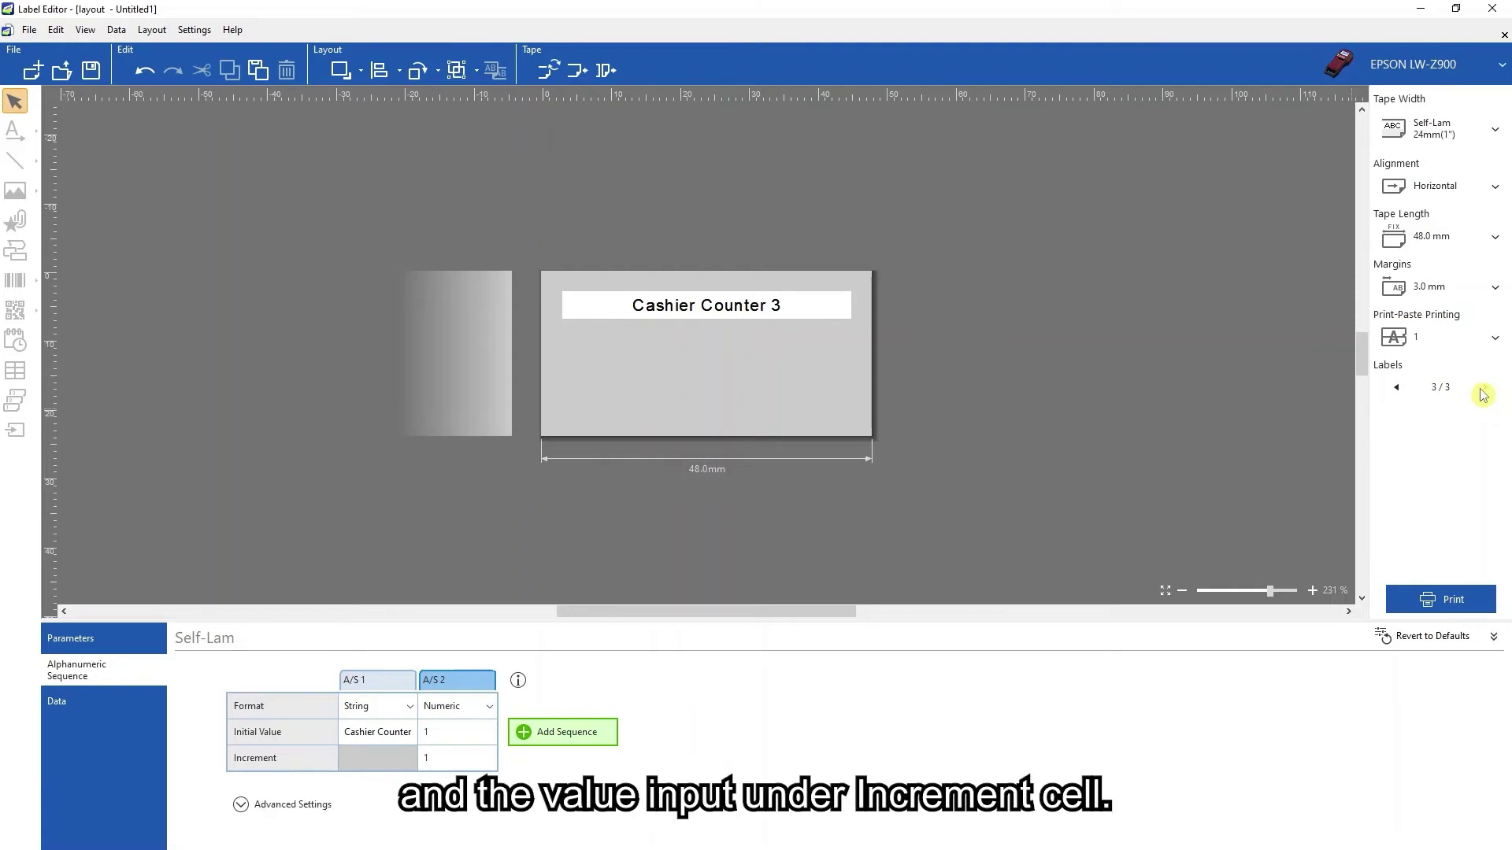
pyautogui.click(1444, 601)
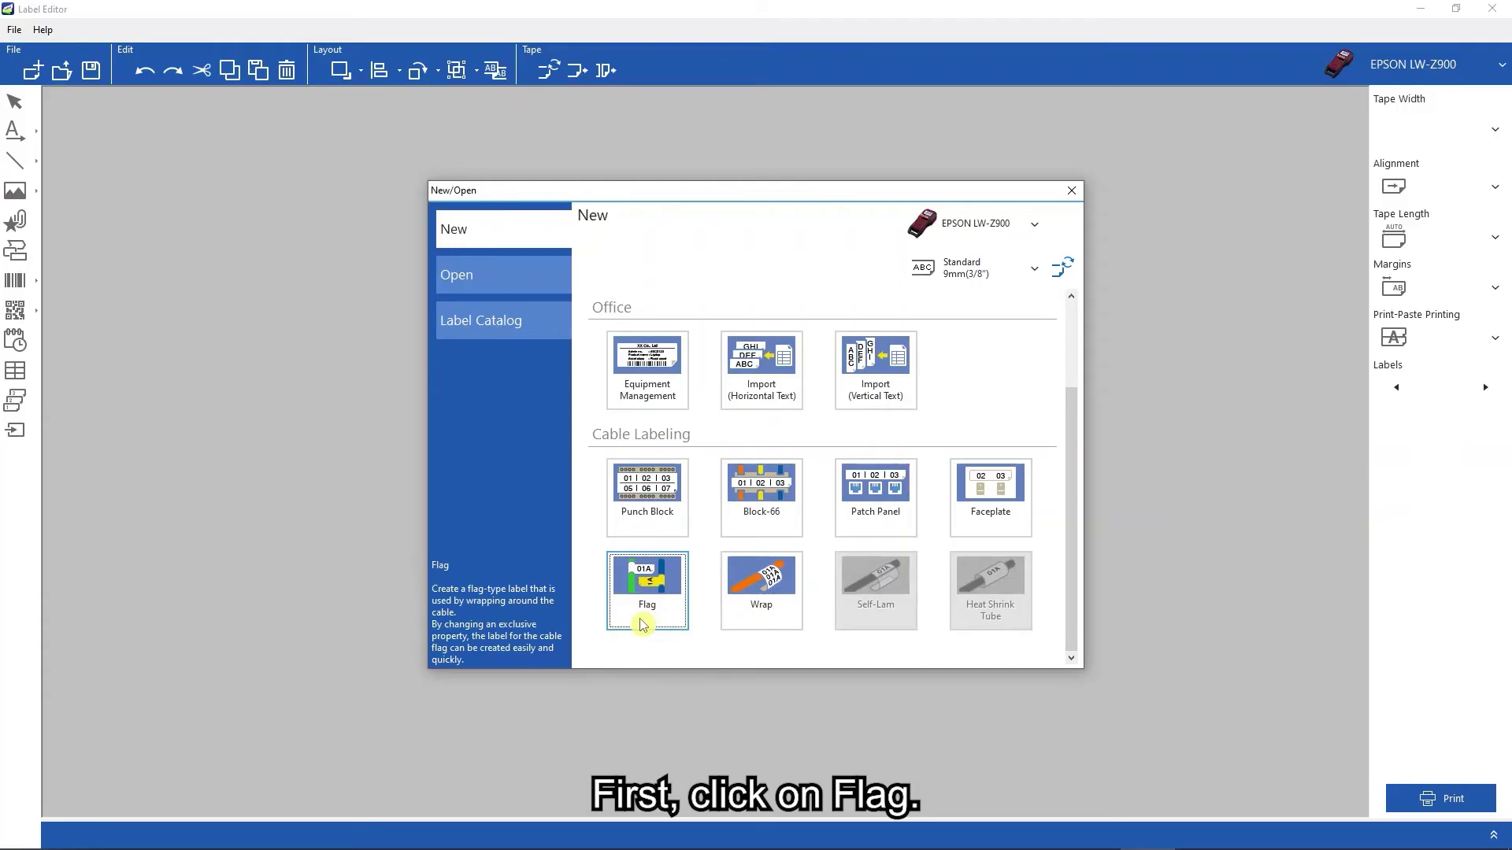
# Create a new Flag label with CAT5 cable type and a 20 mm flag length
pyautogui.click(643, 624)
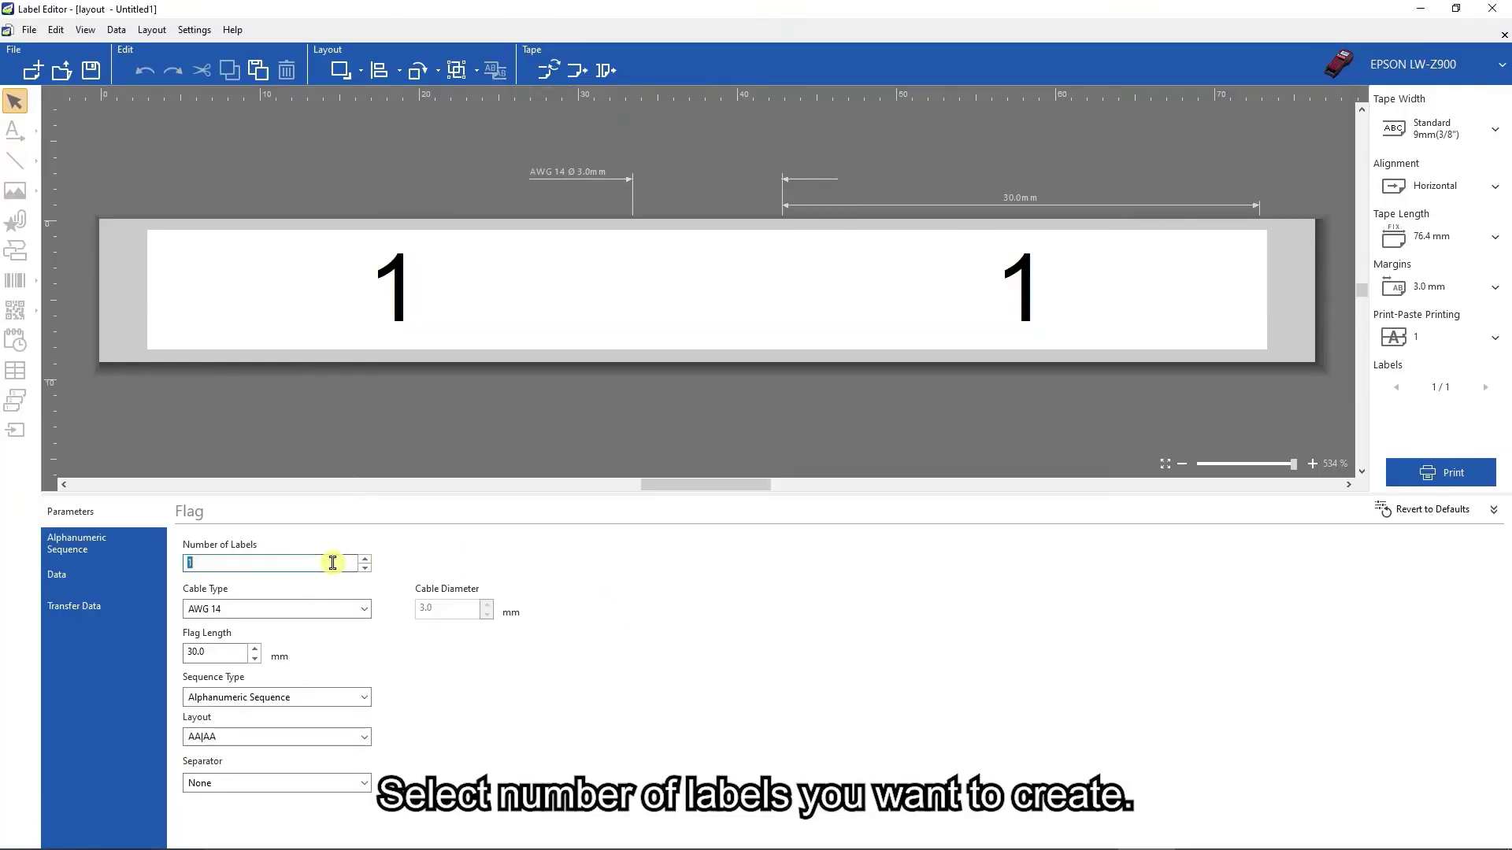
pyautogui.click(367, 610)
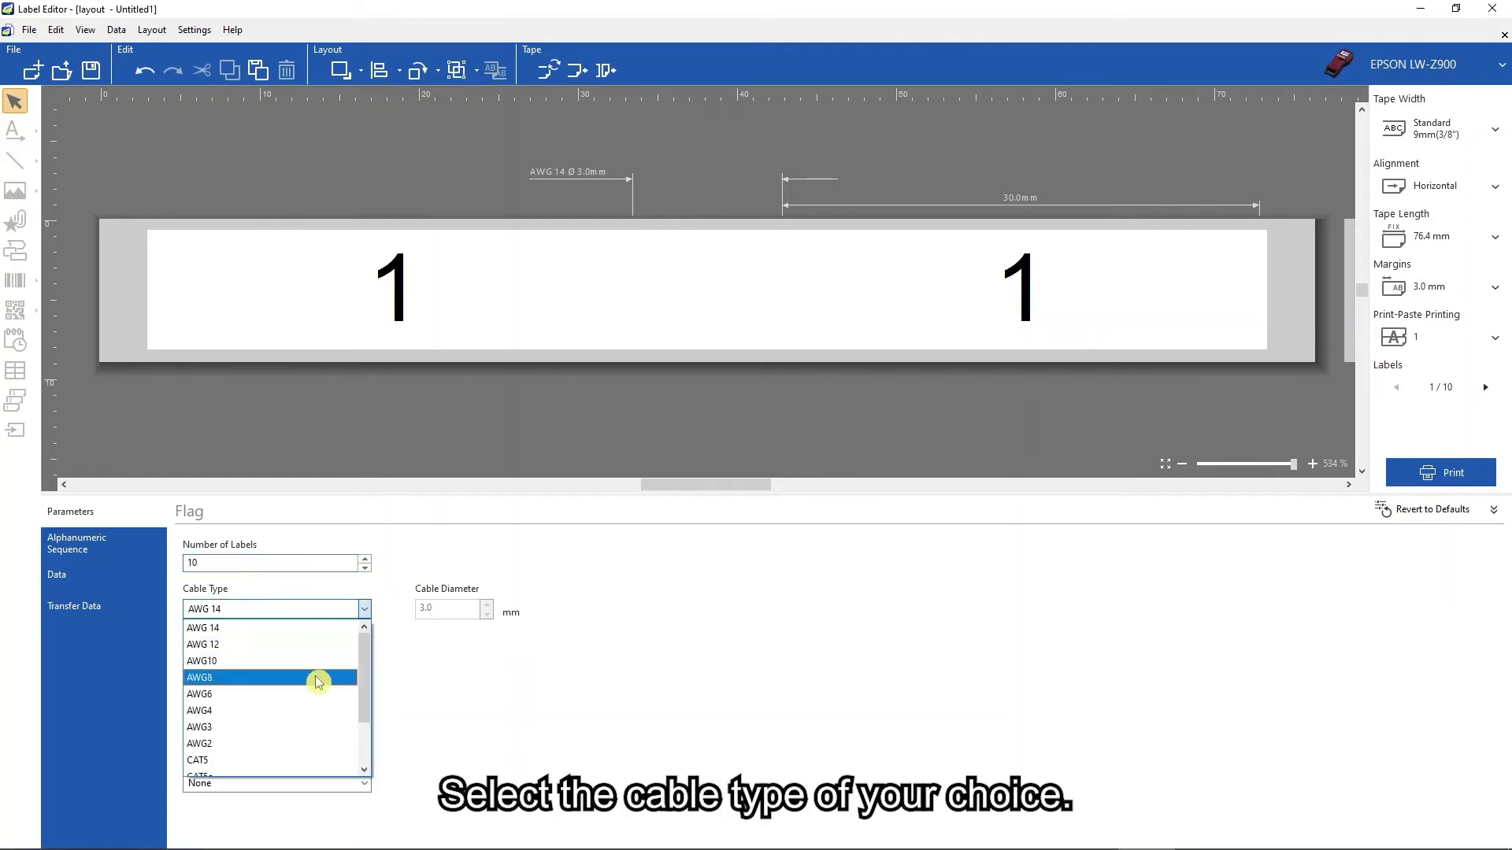
pyautogui.click(296, 761)
pyautogui.doubleClick(215, 652)
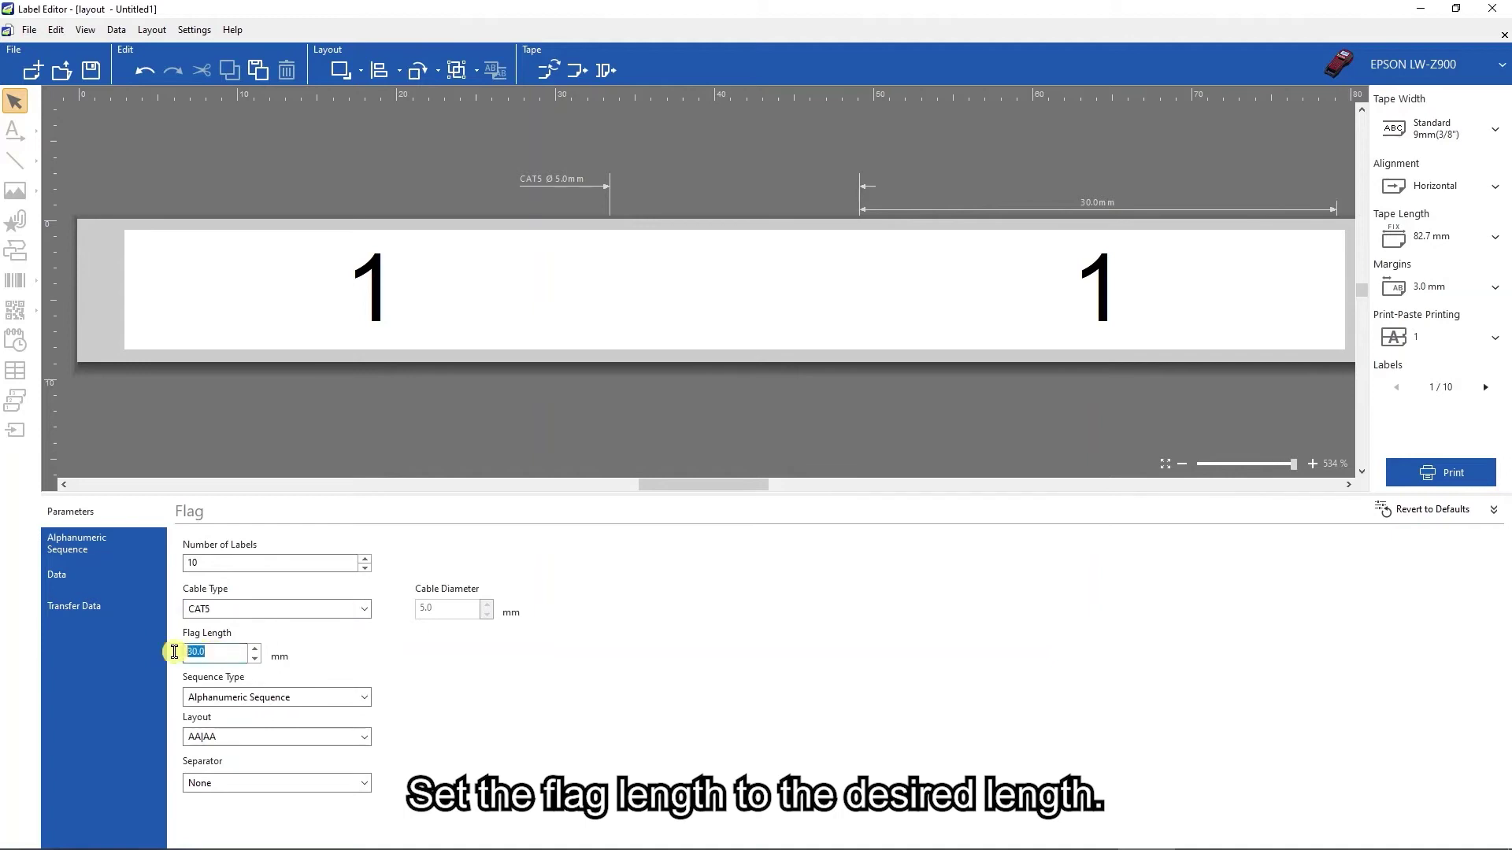
pyautogui.write('20')
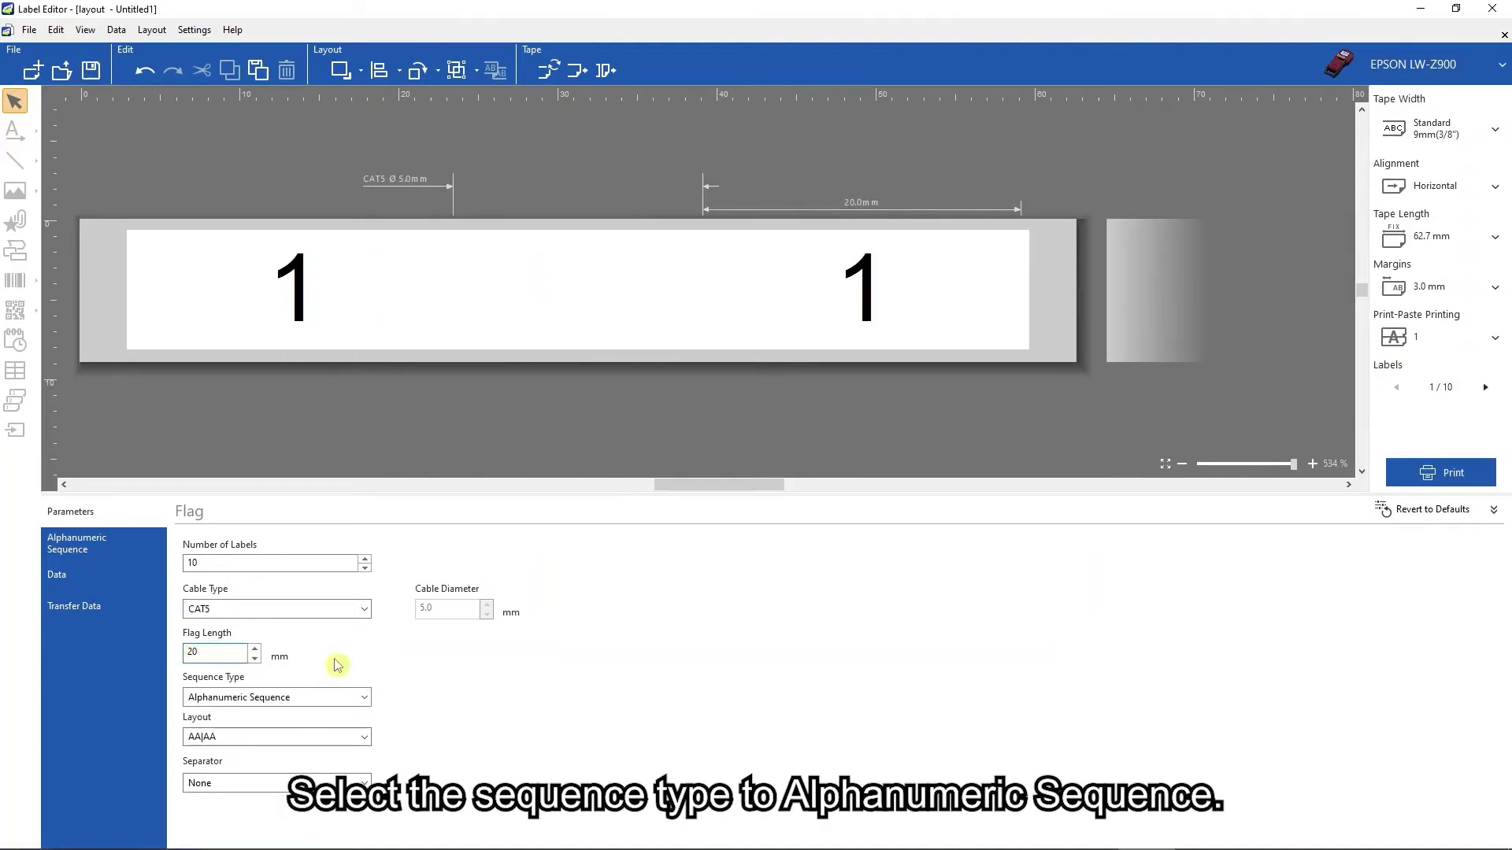
pyautogui.click(363, 700)
# Use an Alphanumeric Sequence: a fixed String 'D17-0' followed by a Numeric column
pyautogui.click(338, 720)
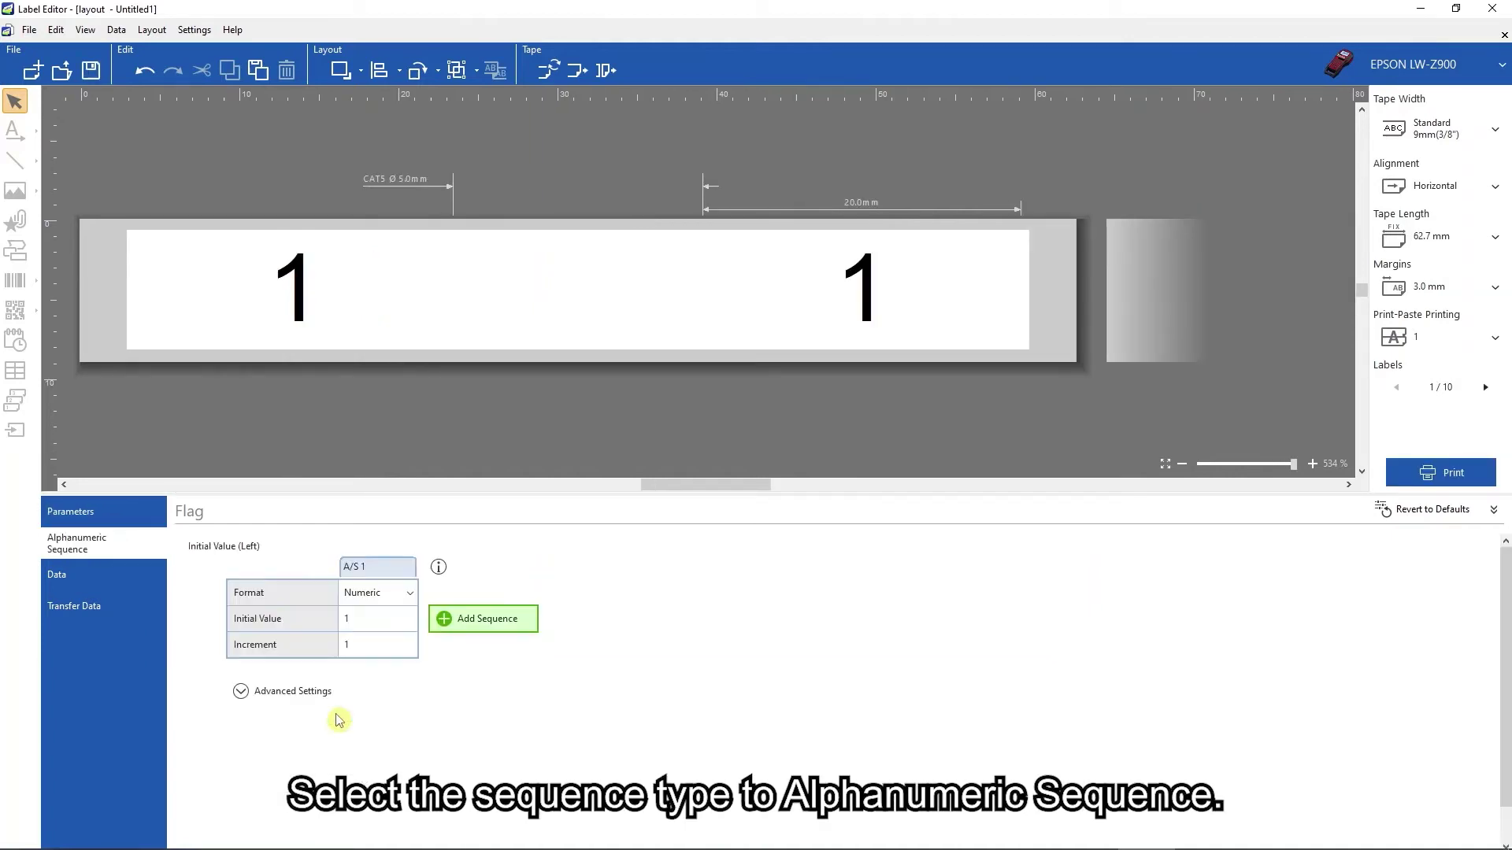
pyautogui.click(414, 599)
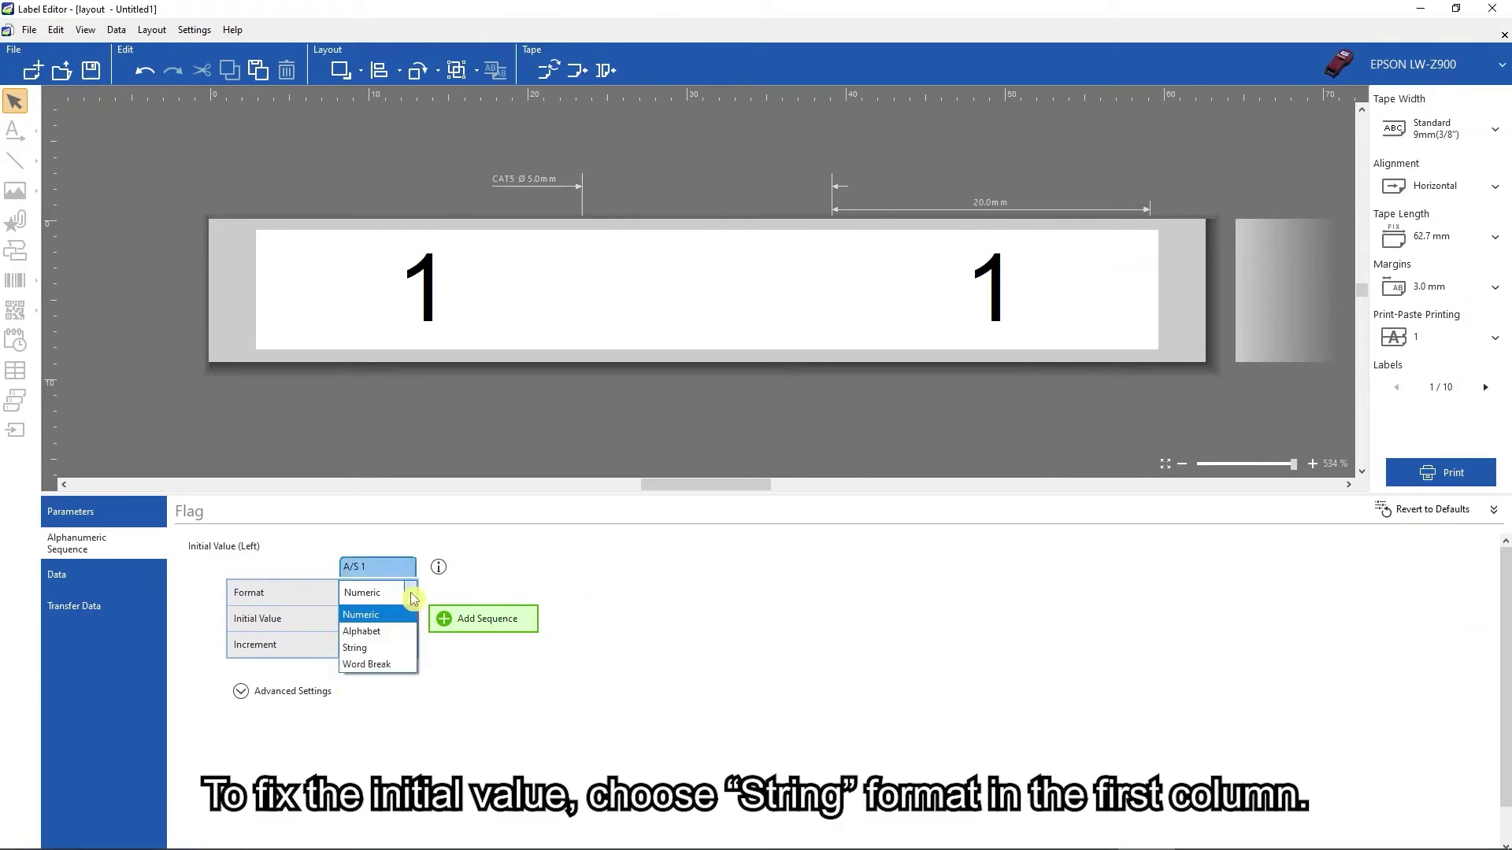
pyautogui.click(391, 654)
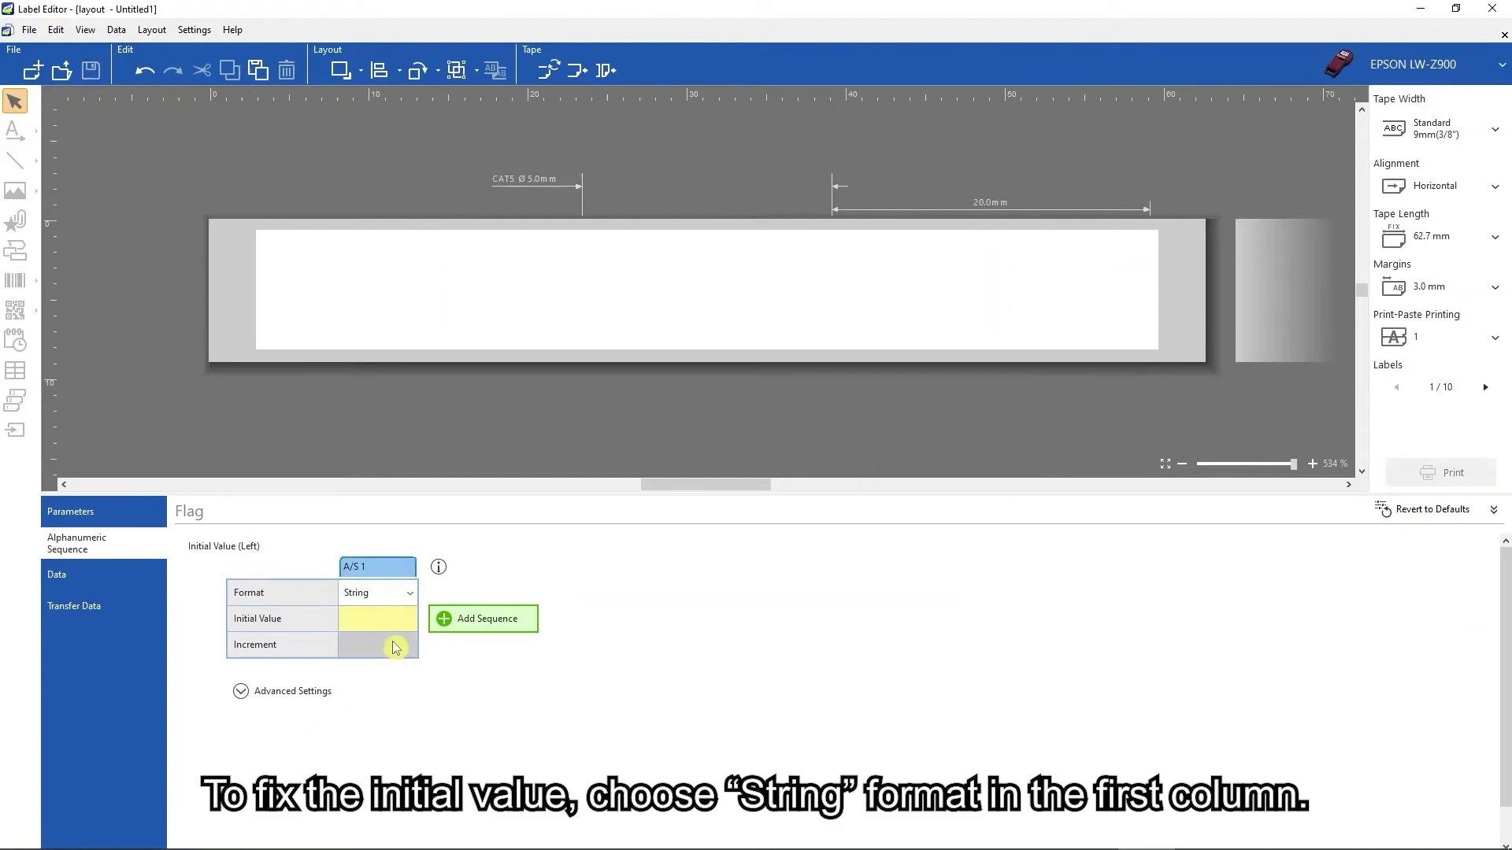
pyautogui.click(380, 614)
pyautogui.write('D17')
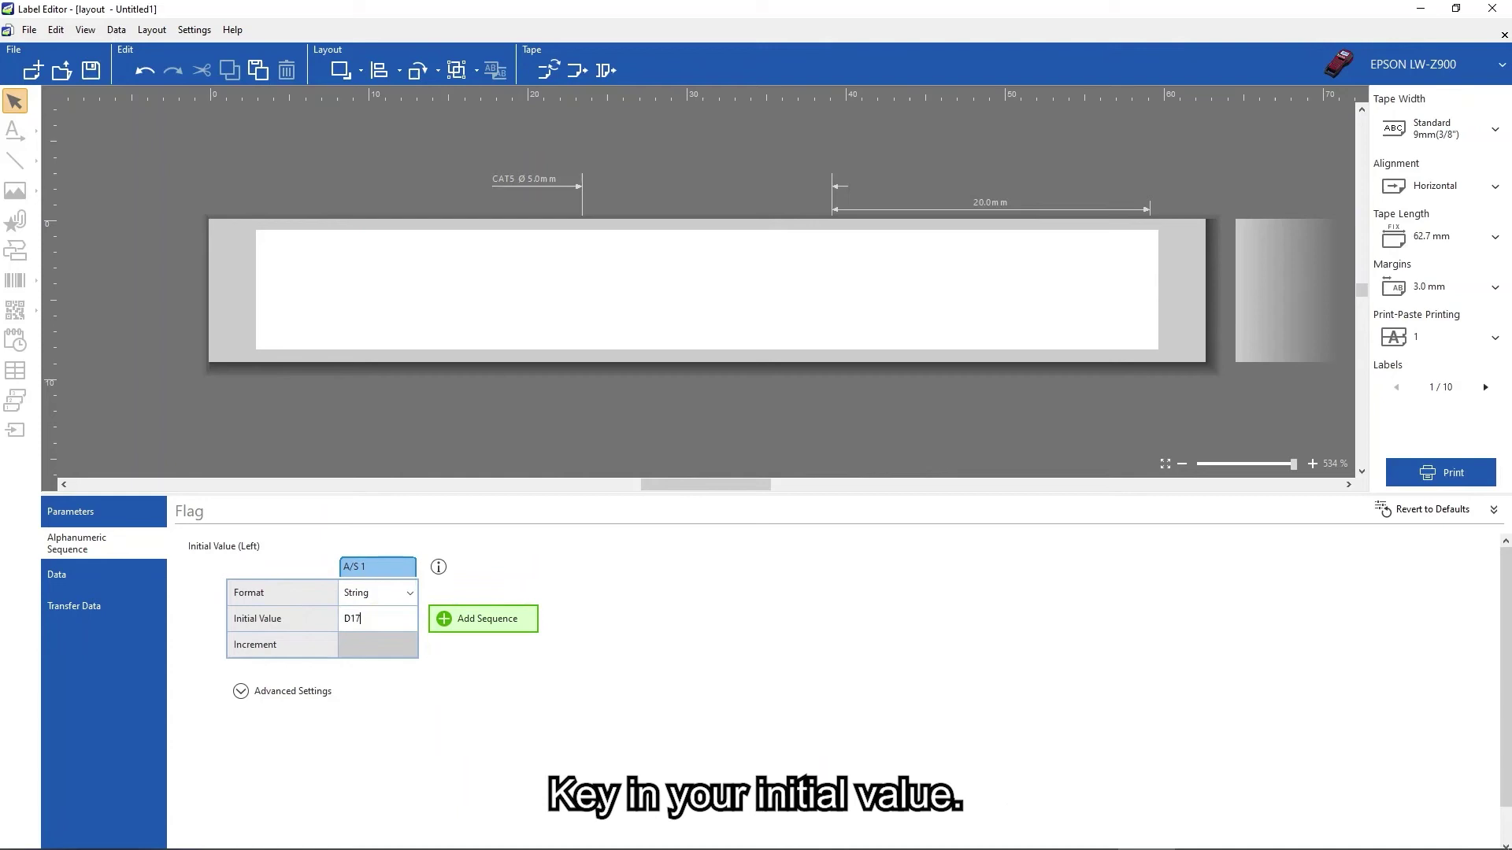
pyautogui.write('-0')
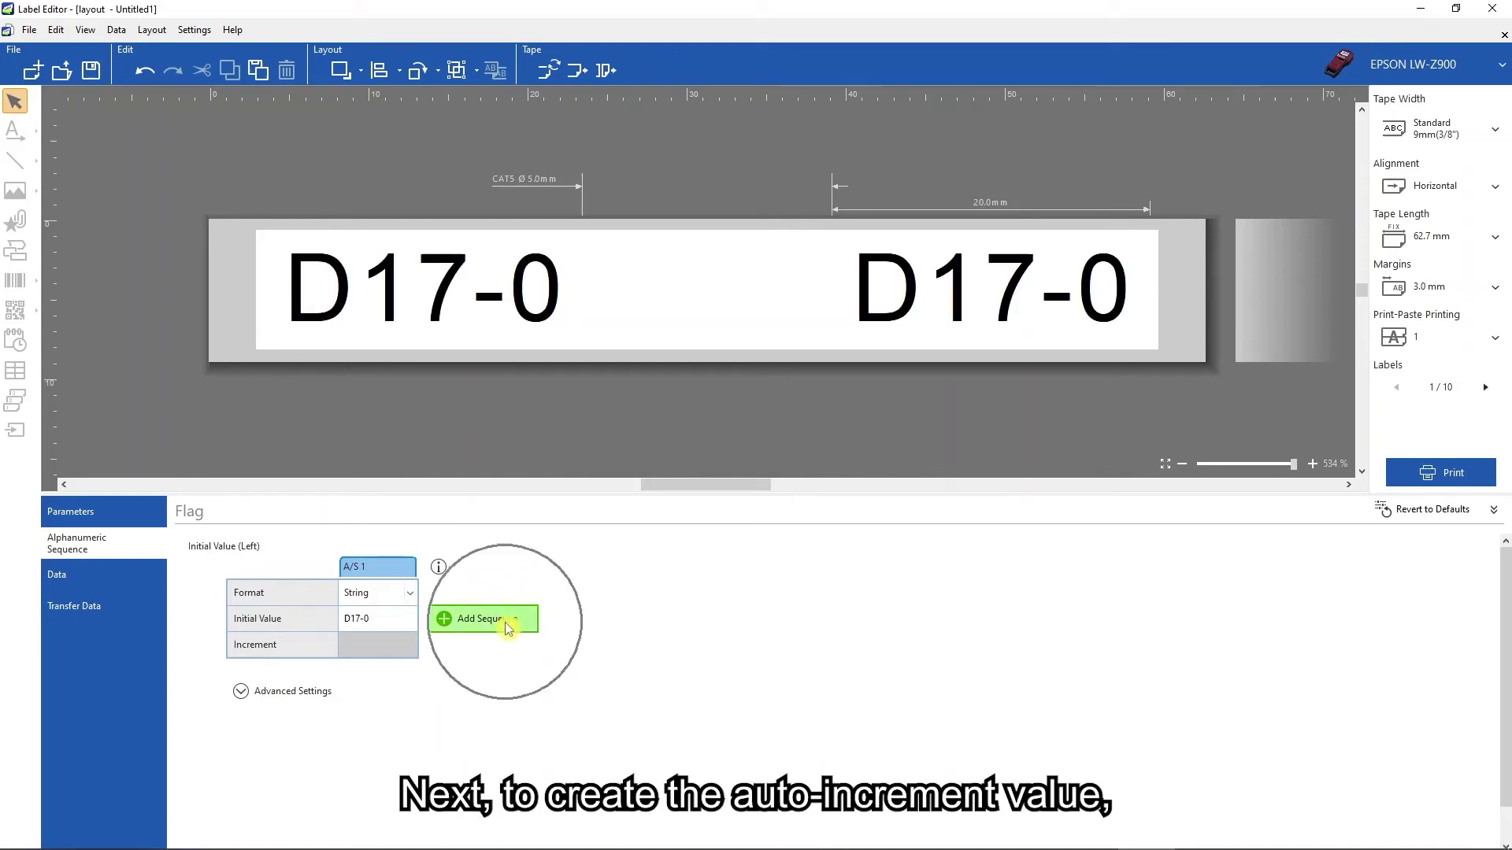
pyautogui.click(507, 626)
pyautogui.click(495, 600)
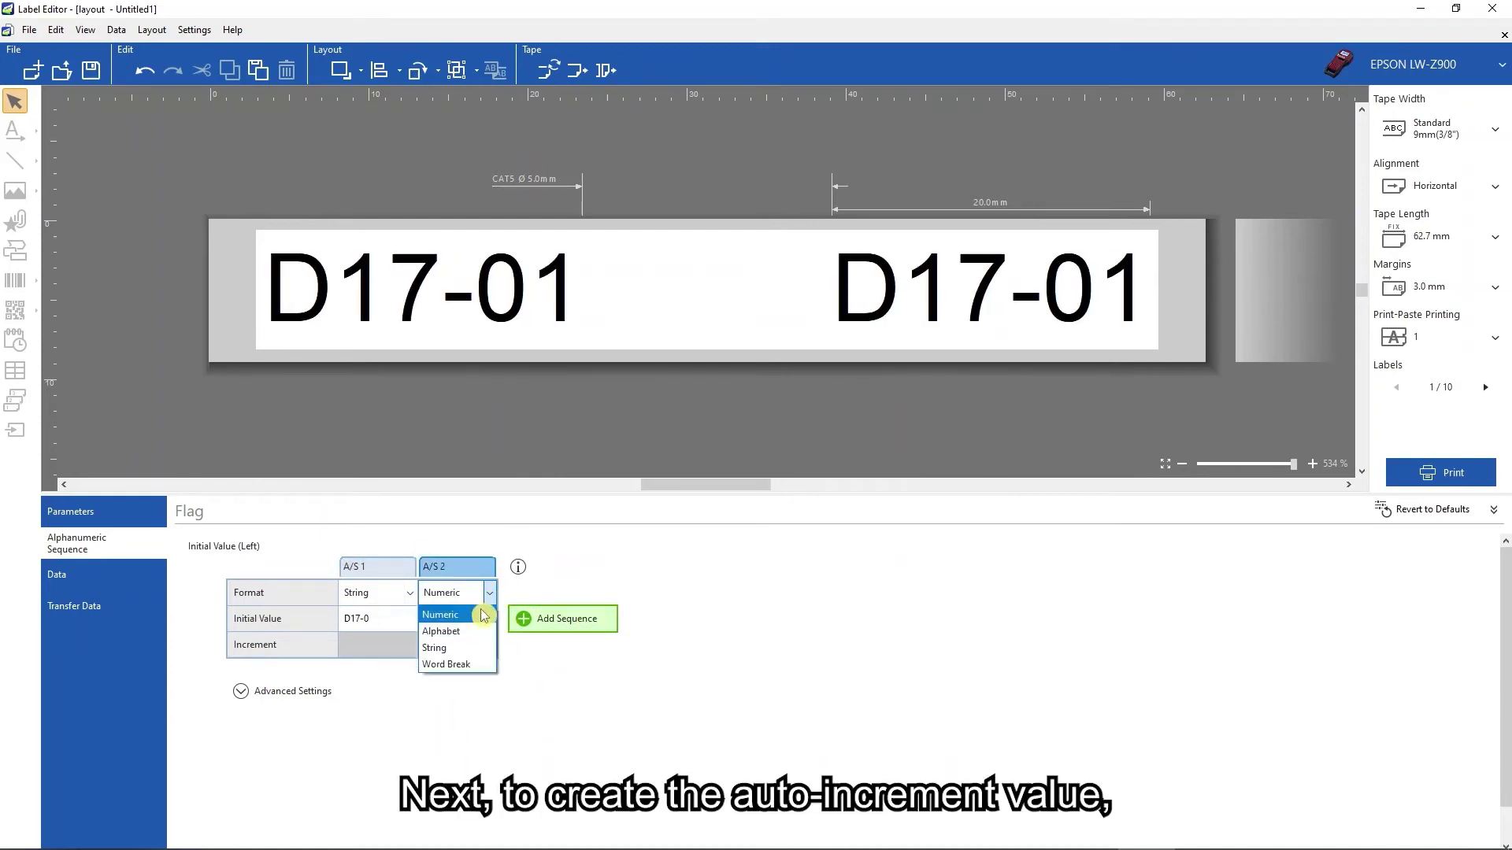
pyautogui.click(476, 613)
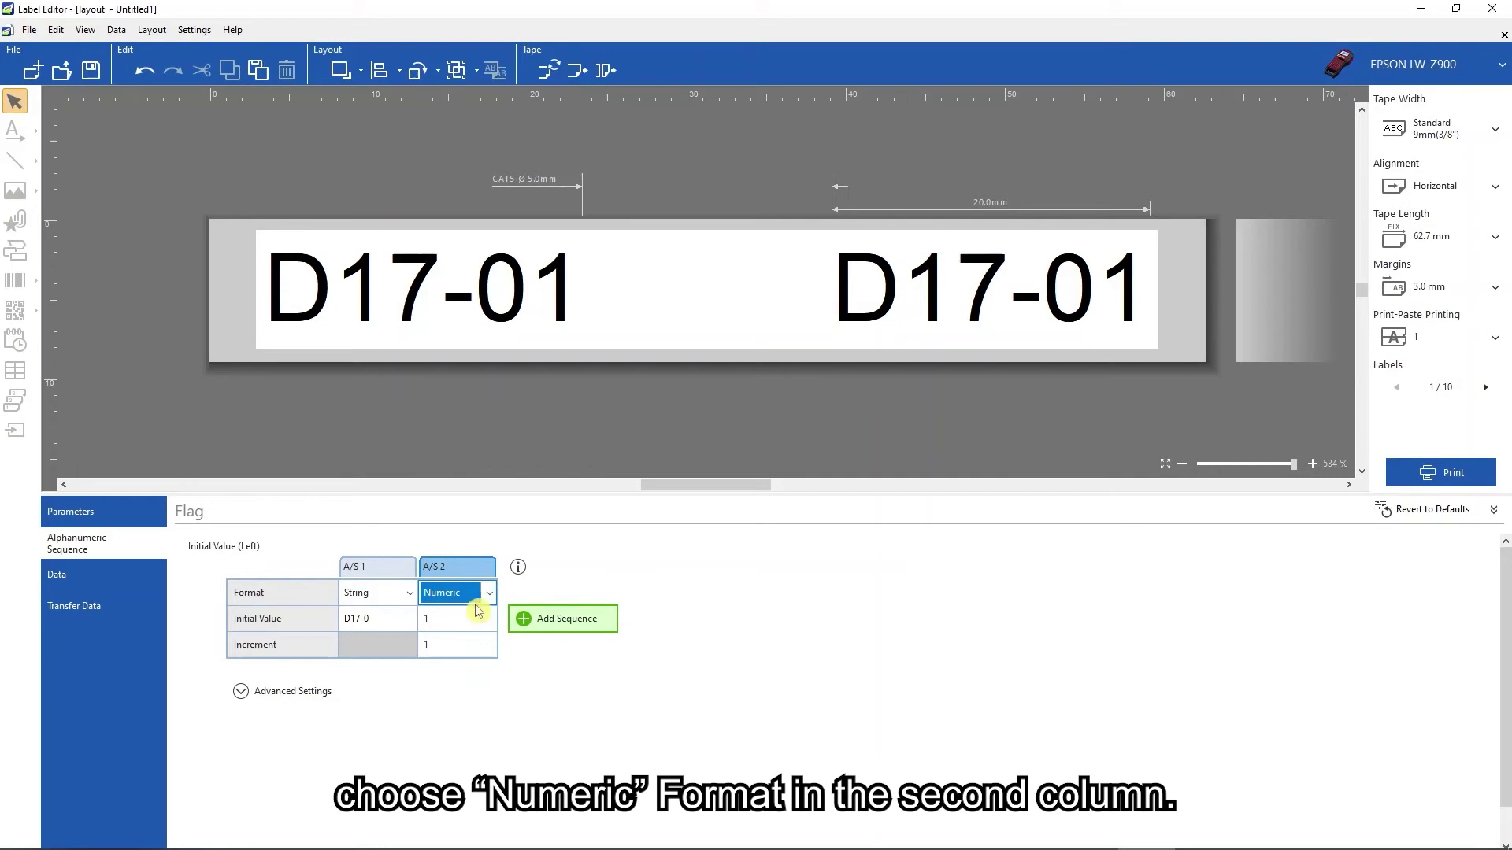
pyautogui.click(126, 514)
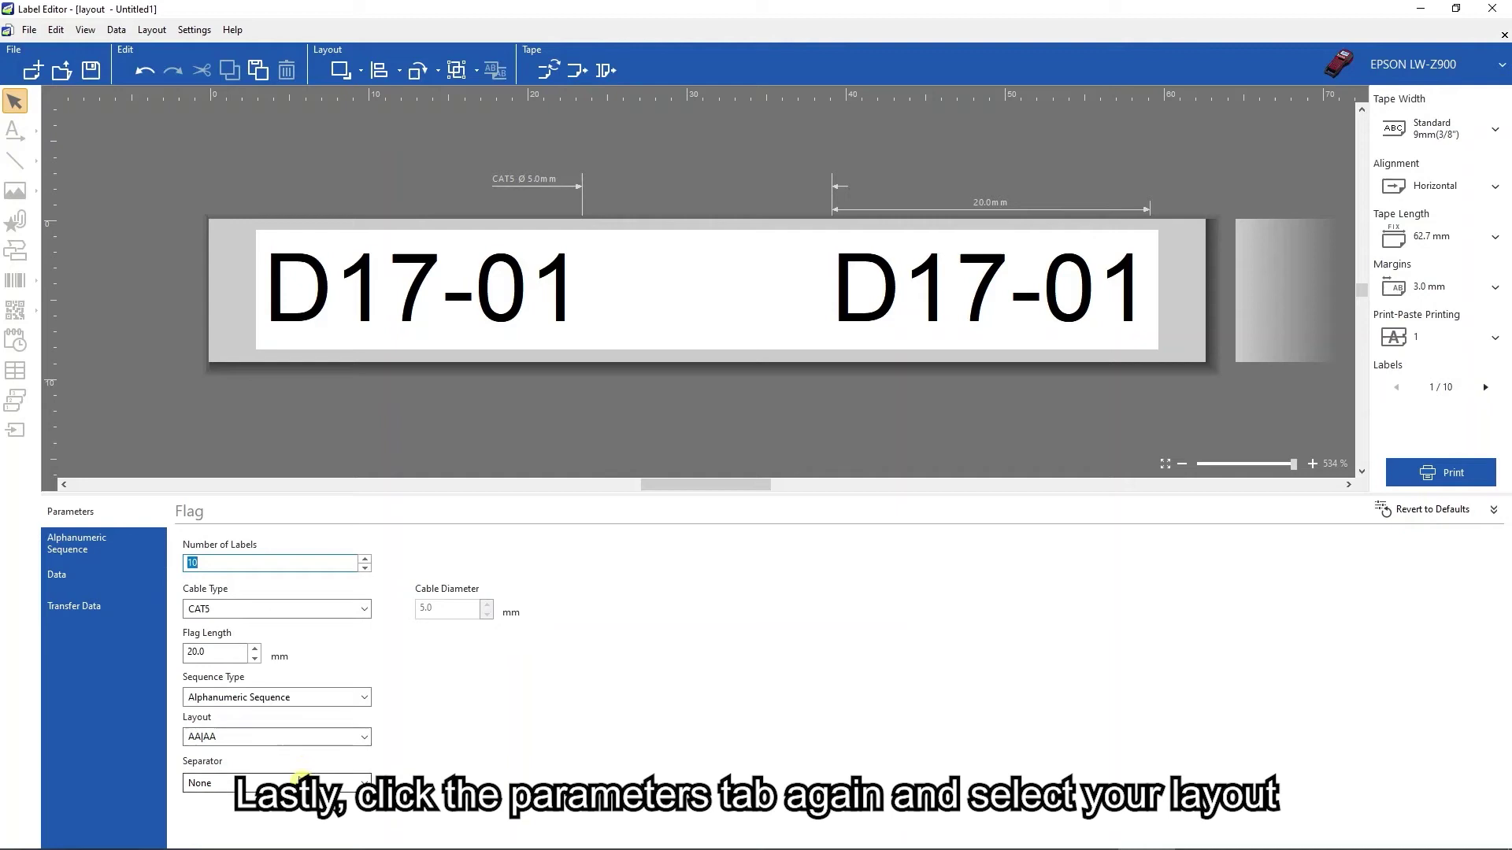
# Choose Line as the separator between the flag labels
pyautogui.click(358, 783)
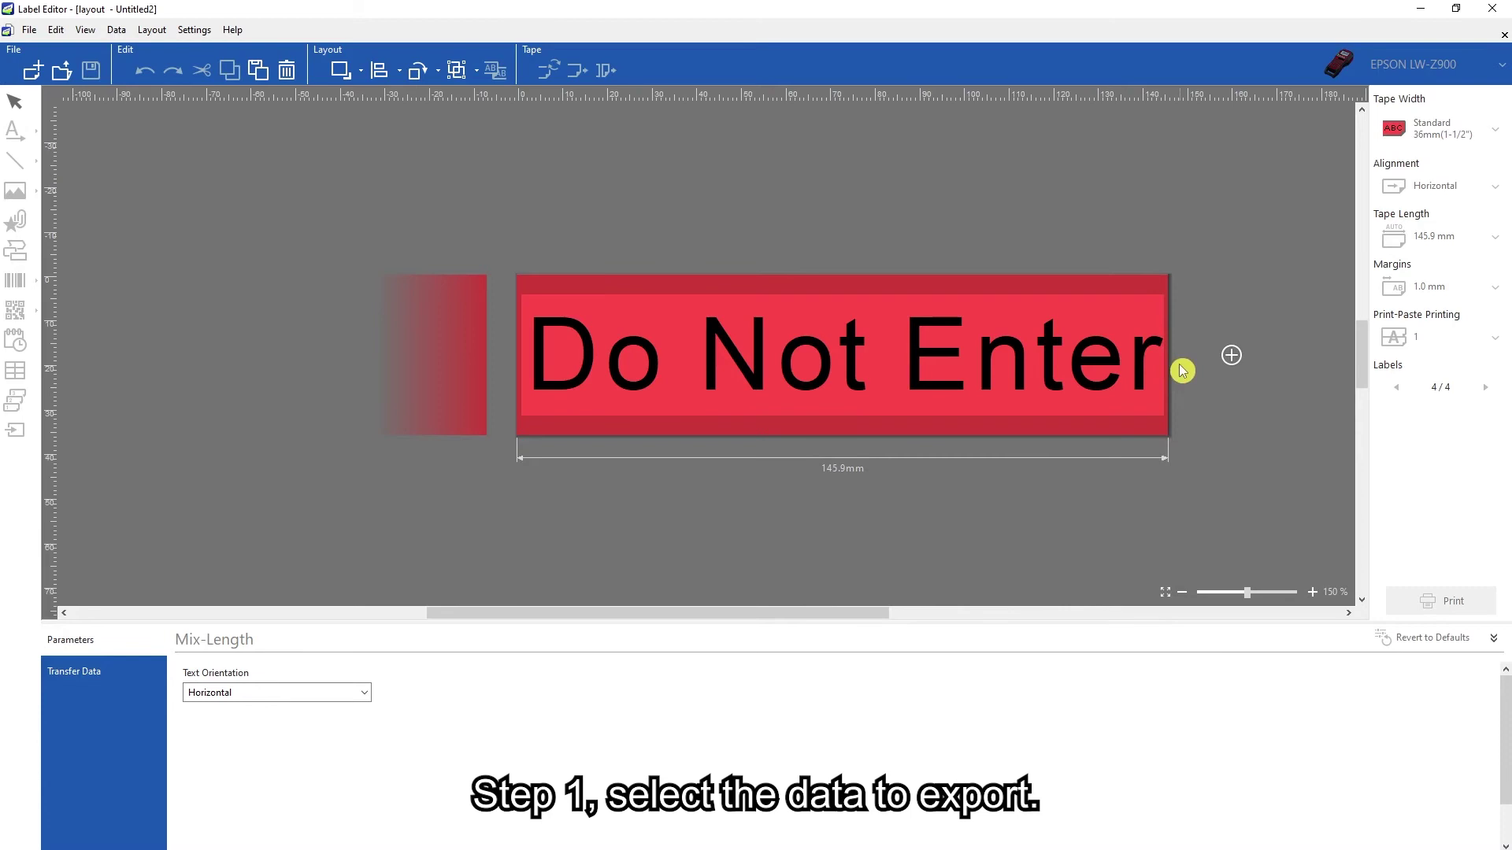
# Launch the Data Transfer Tool from the Transfer Data panel for the Do Not Enter label
pyautogui.click(132, 671)
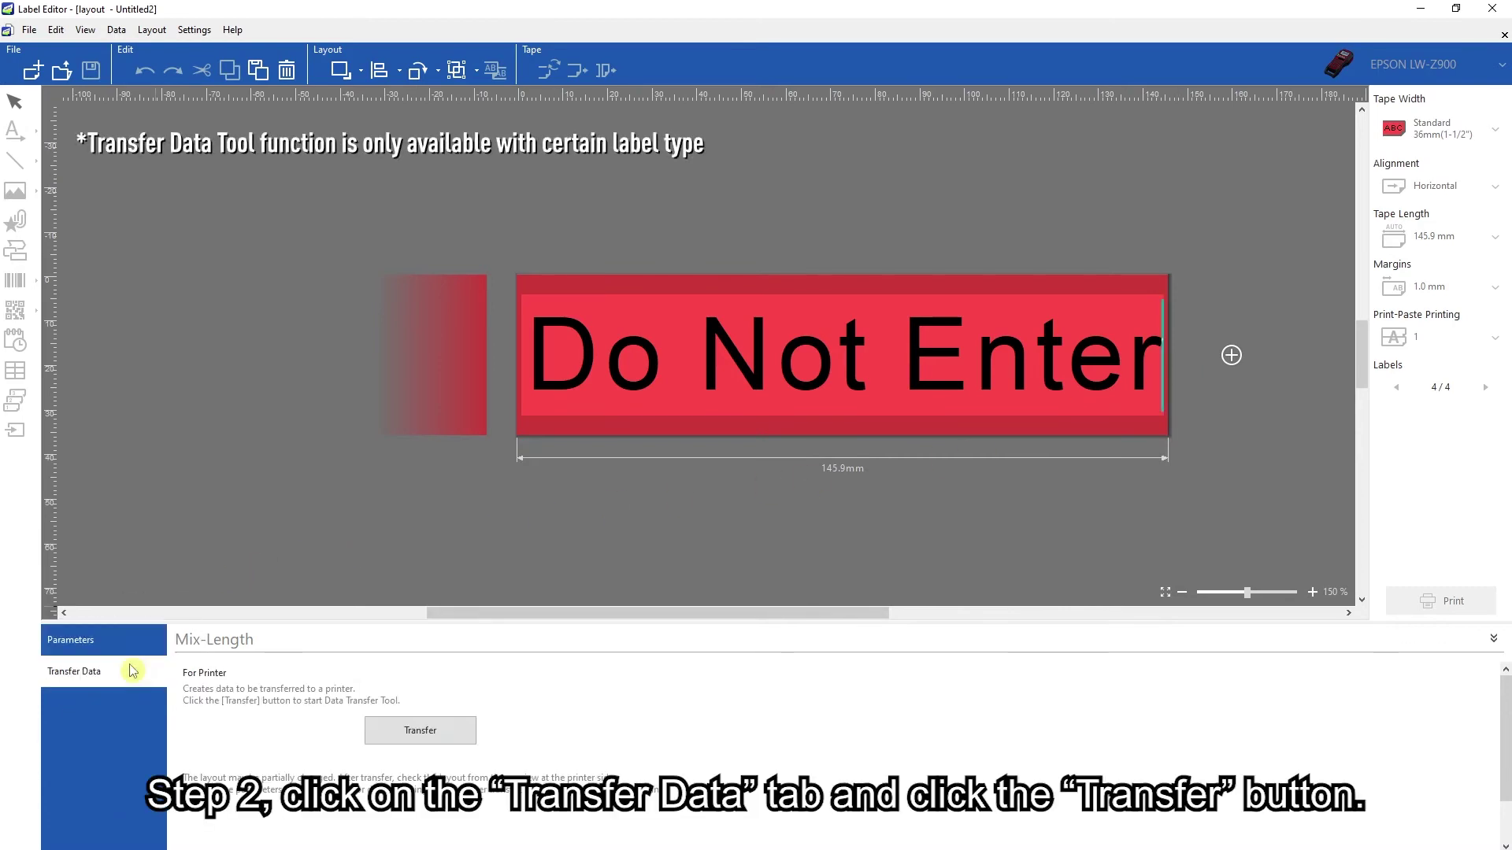
pyautogui.click(457, 732)
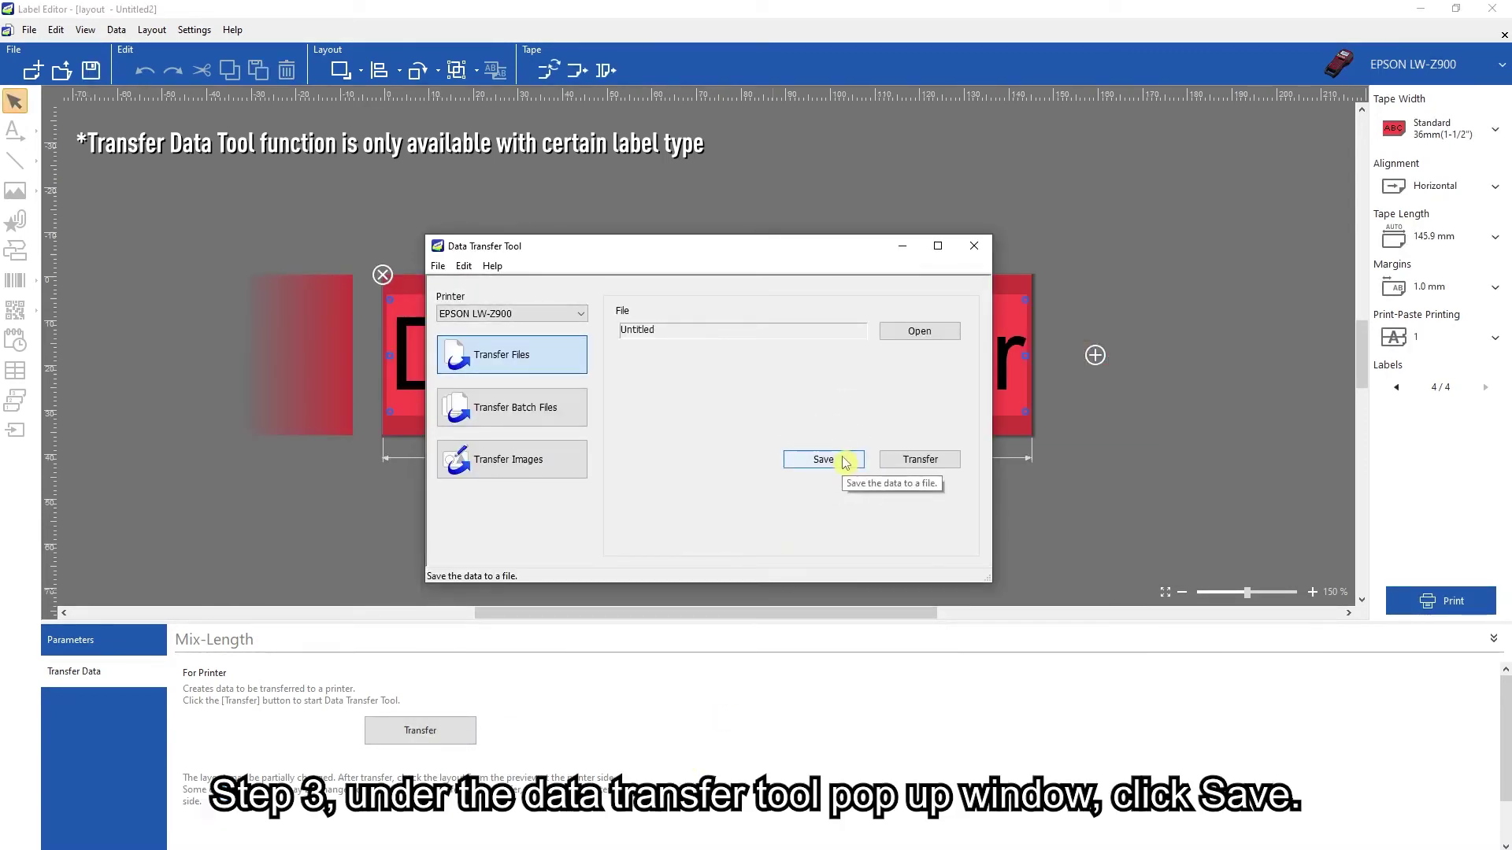
# Save the transfer data to a file named 'Push Pull Caution Do Not Enter'
pyautogui.click(823, 459)
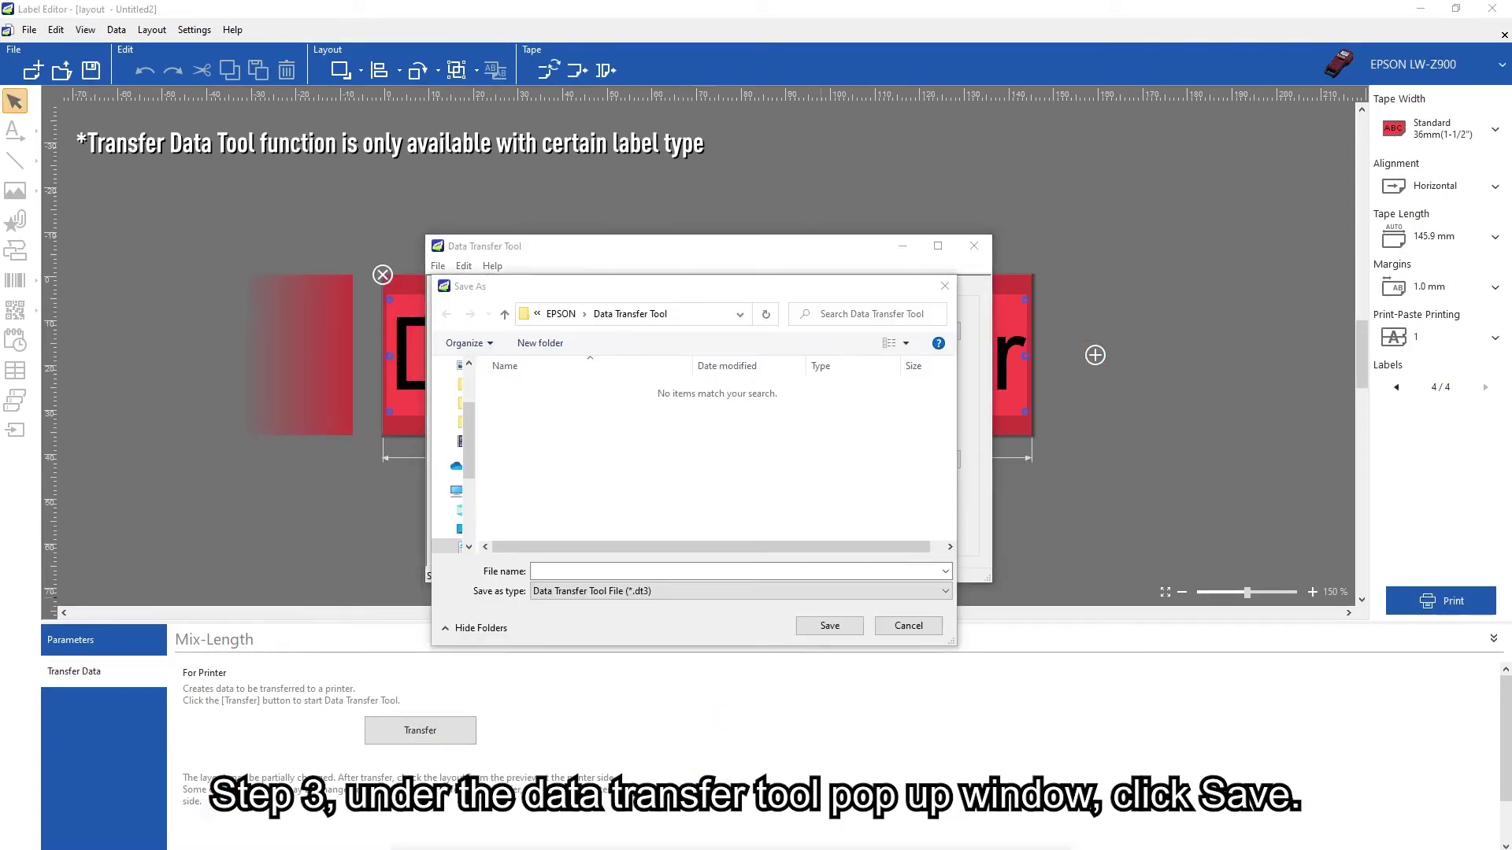
pyautogui.click(668, 569)
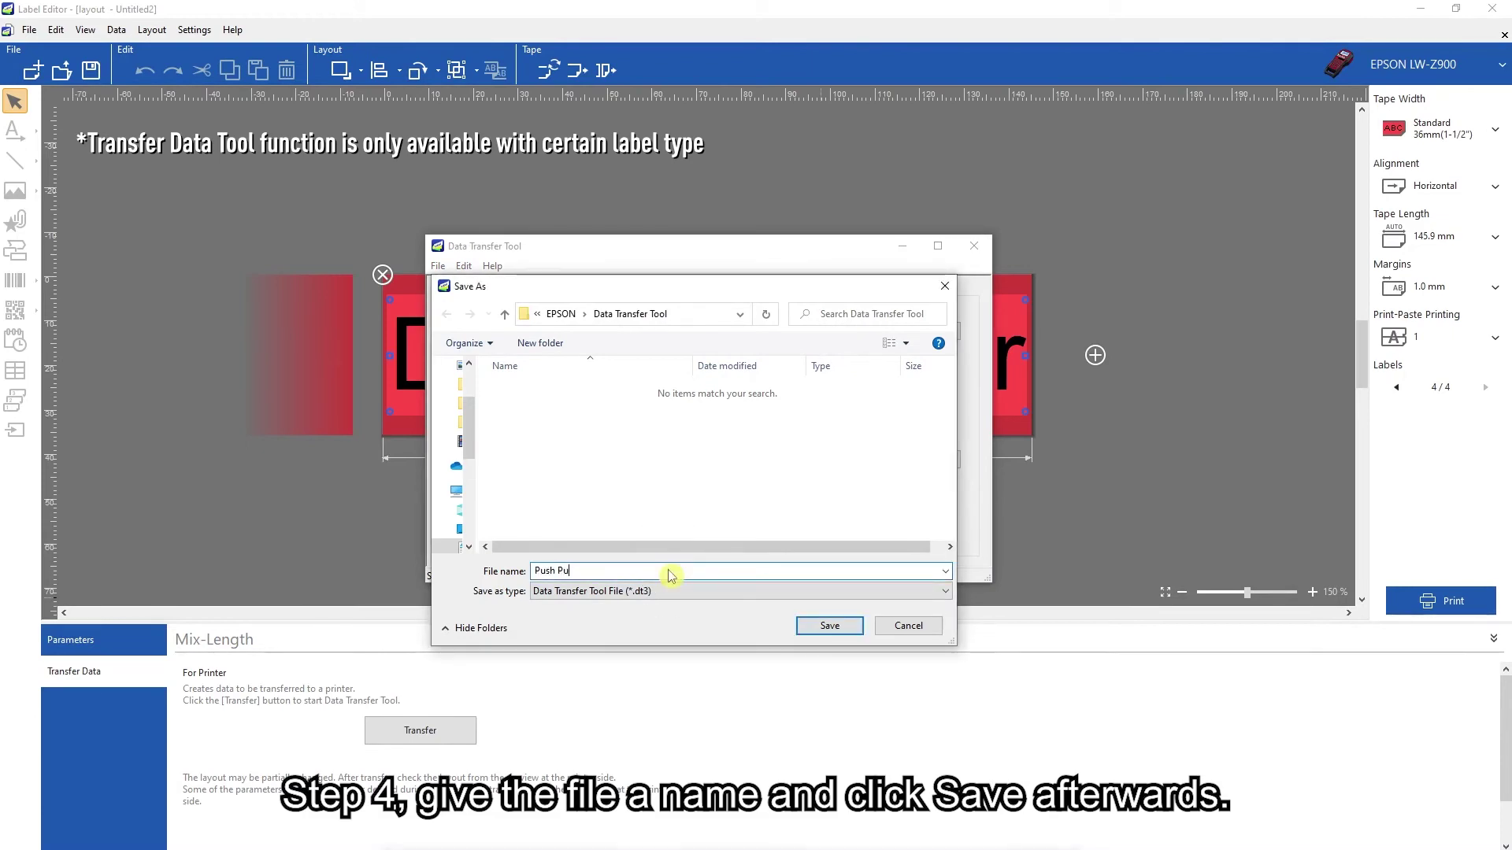
pyautogui.write('Push Pull Caution Do Not Enter')
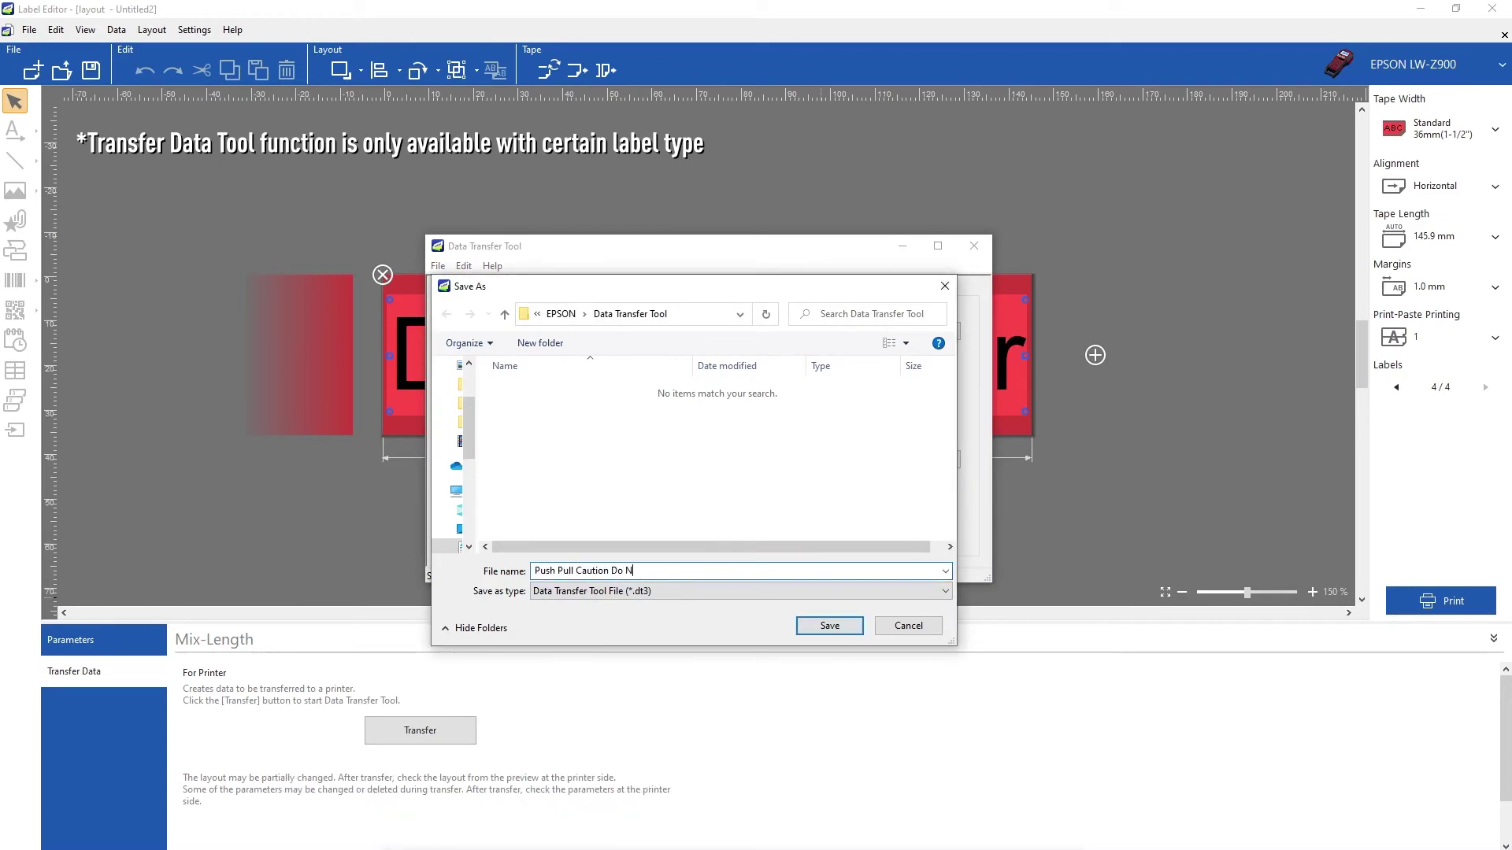
pyautogui.click(829, 626)
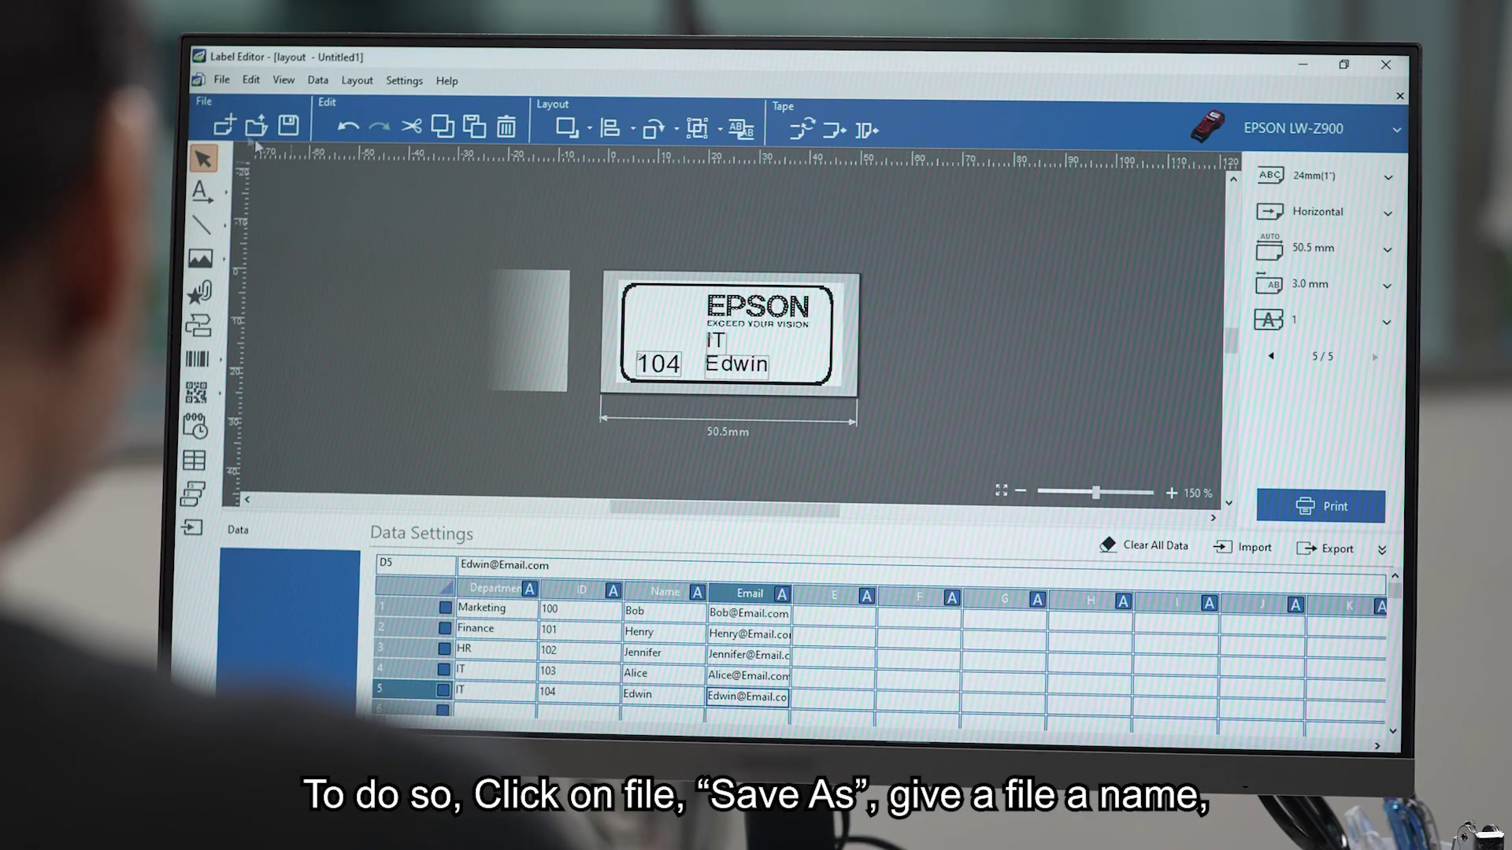
# Save the employee layout with File > Save As as 'Employee ID Tags'
pyautogui.click(221, 80)
pyautogui.click(259, 185)
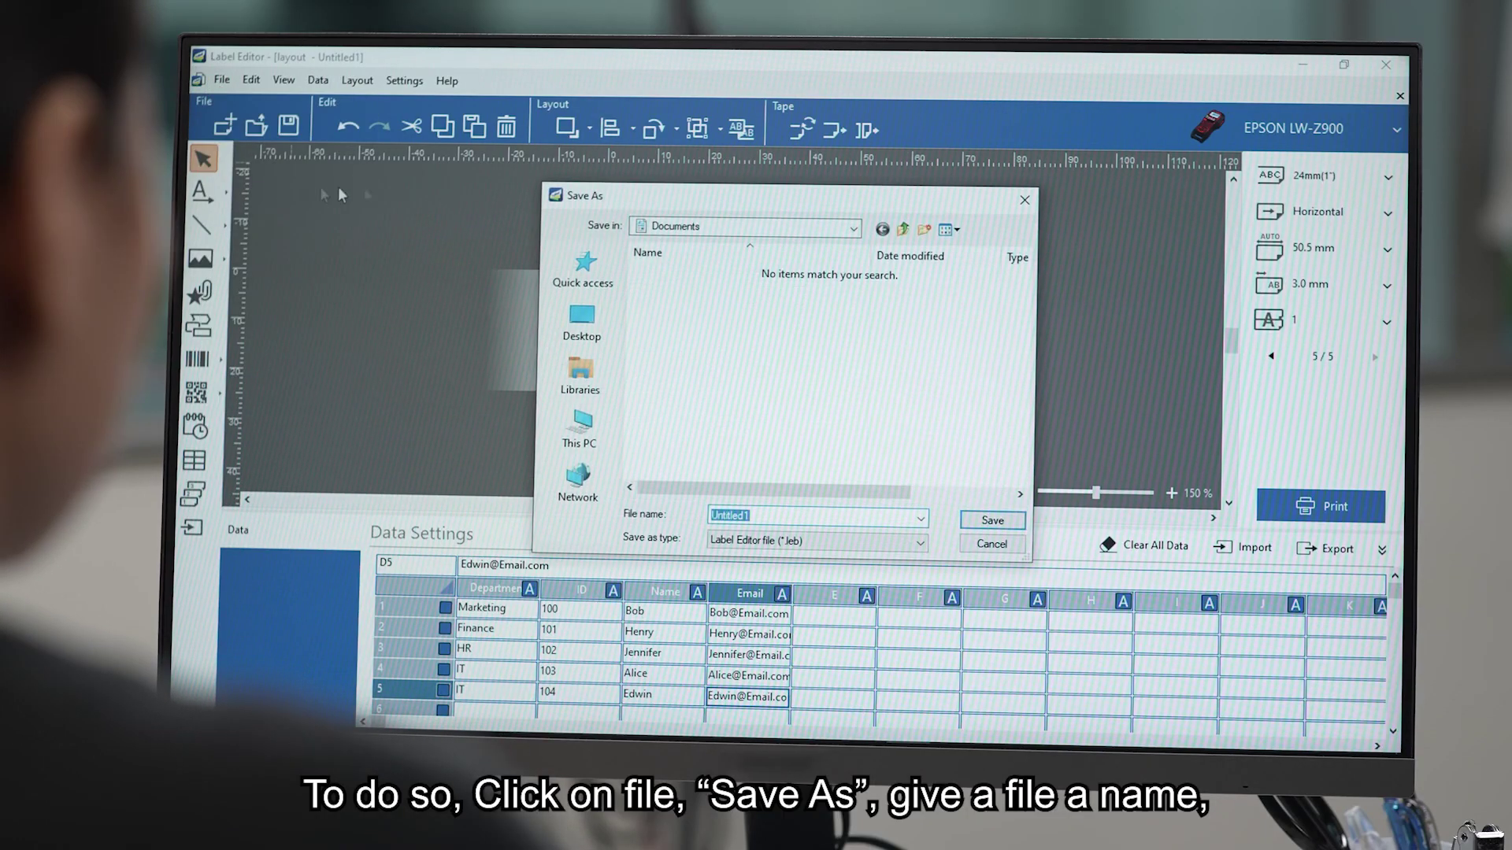
pyautogui.write('Employee ID Tags')
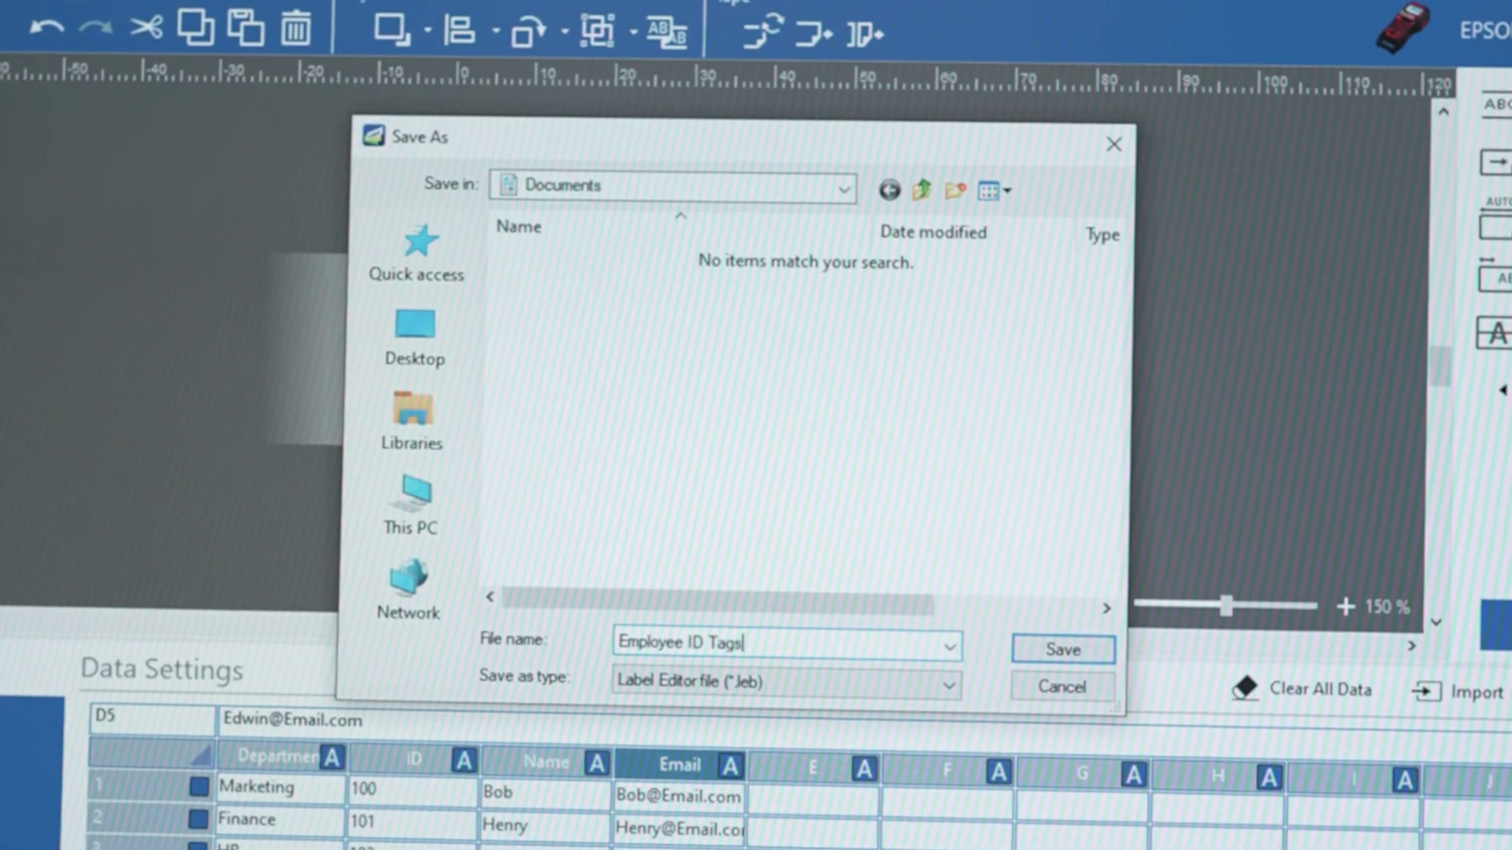
pyautogui.click(1063, 650)
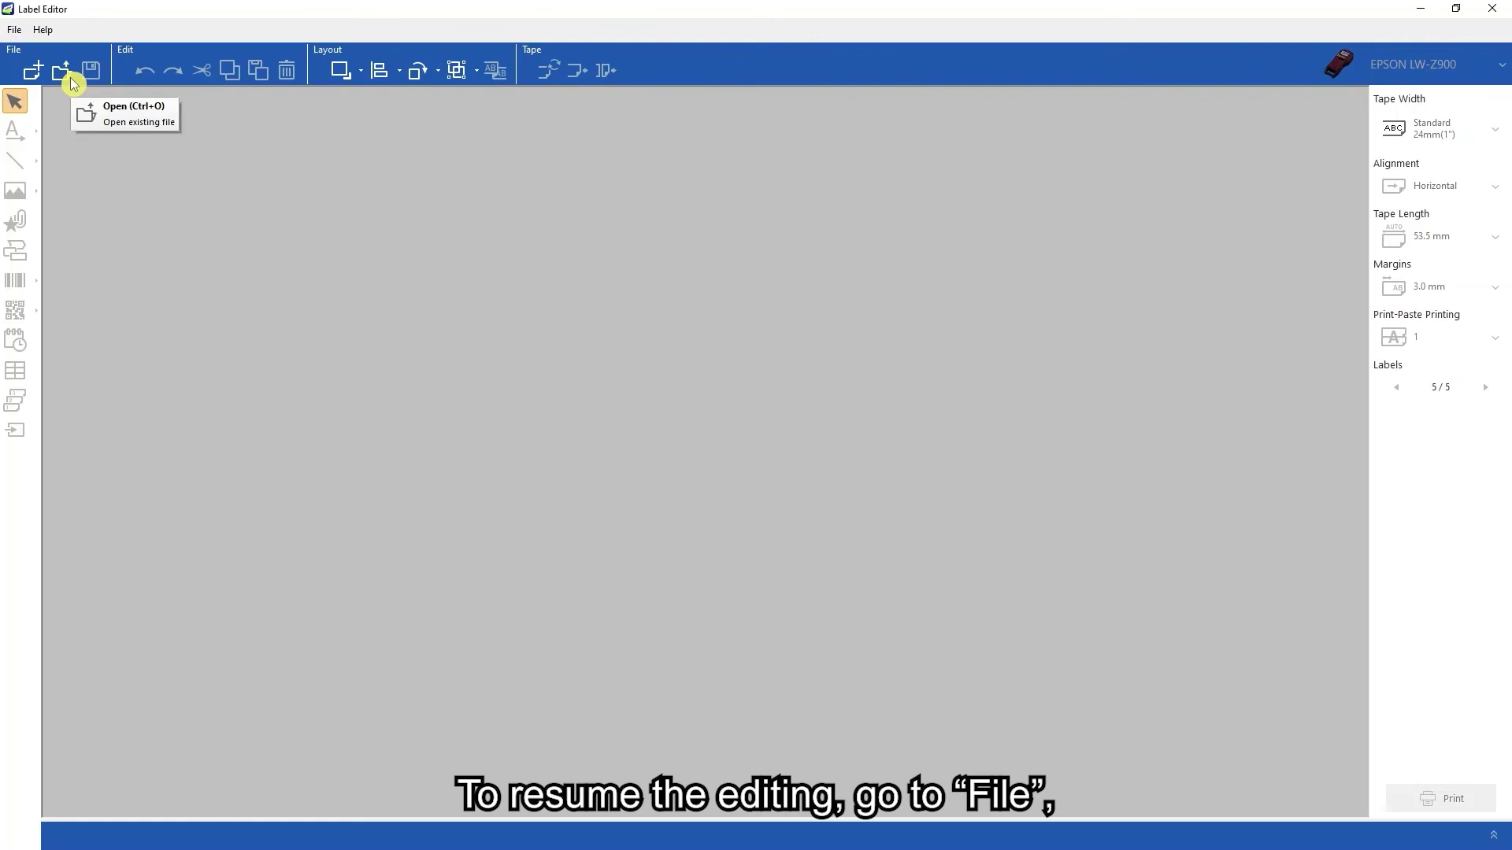
# Open the Employee ID Tags file from the Documents folder
pyautogui.click(69, 78)
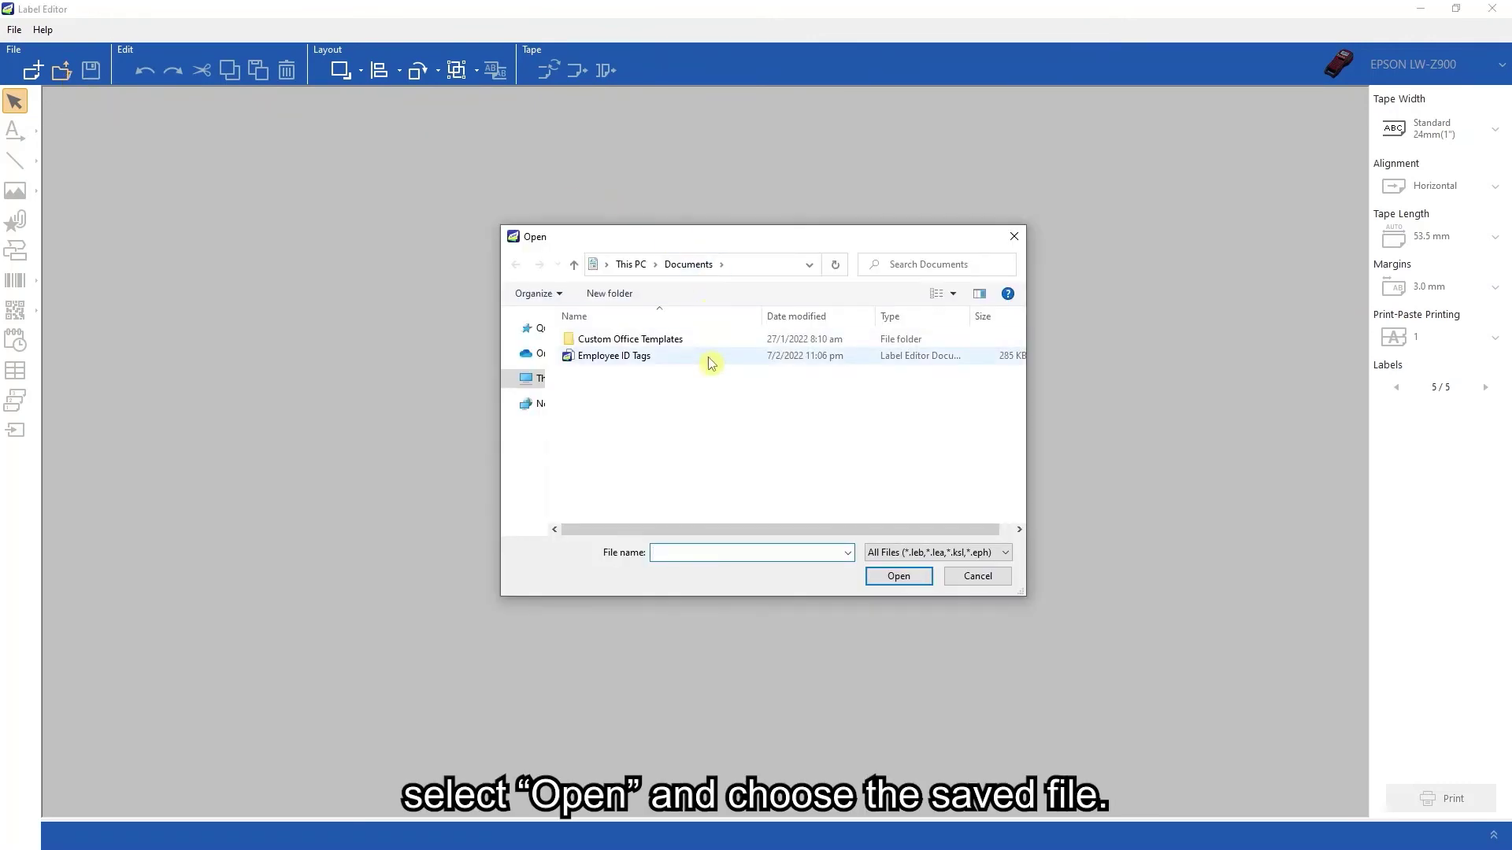
pyautogui.click(710, 363)
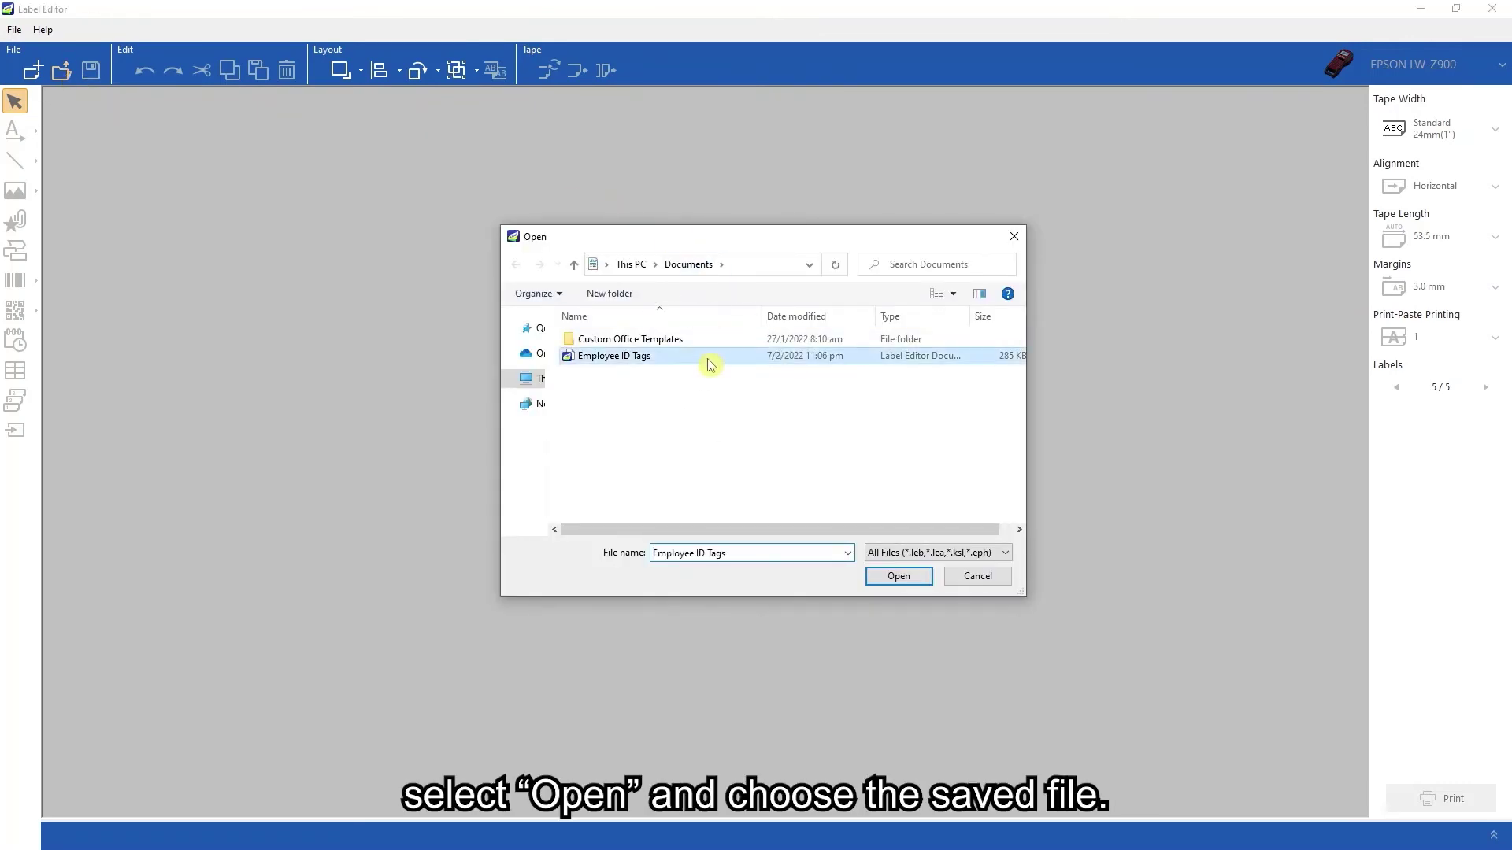
pyautogui.click(918, 577)
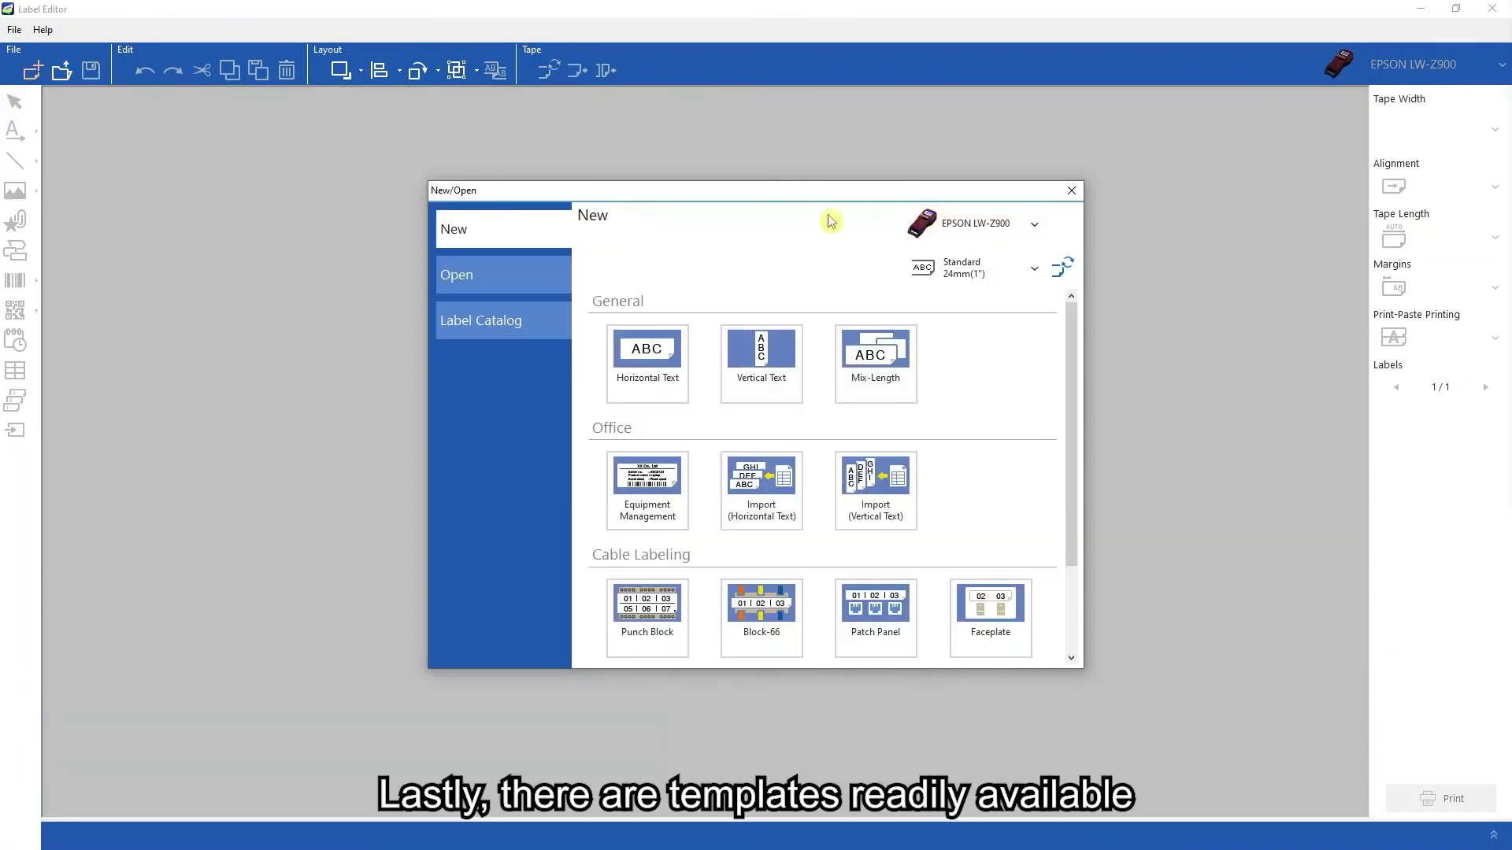
# Open the Hospital/Laboratory 'Lab barcode 24mm' catalog template and edit its ABC Laboratory heading
pyautogui.click(542, 335)
pyautogui.click(469, 389)
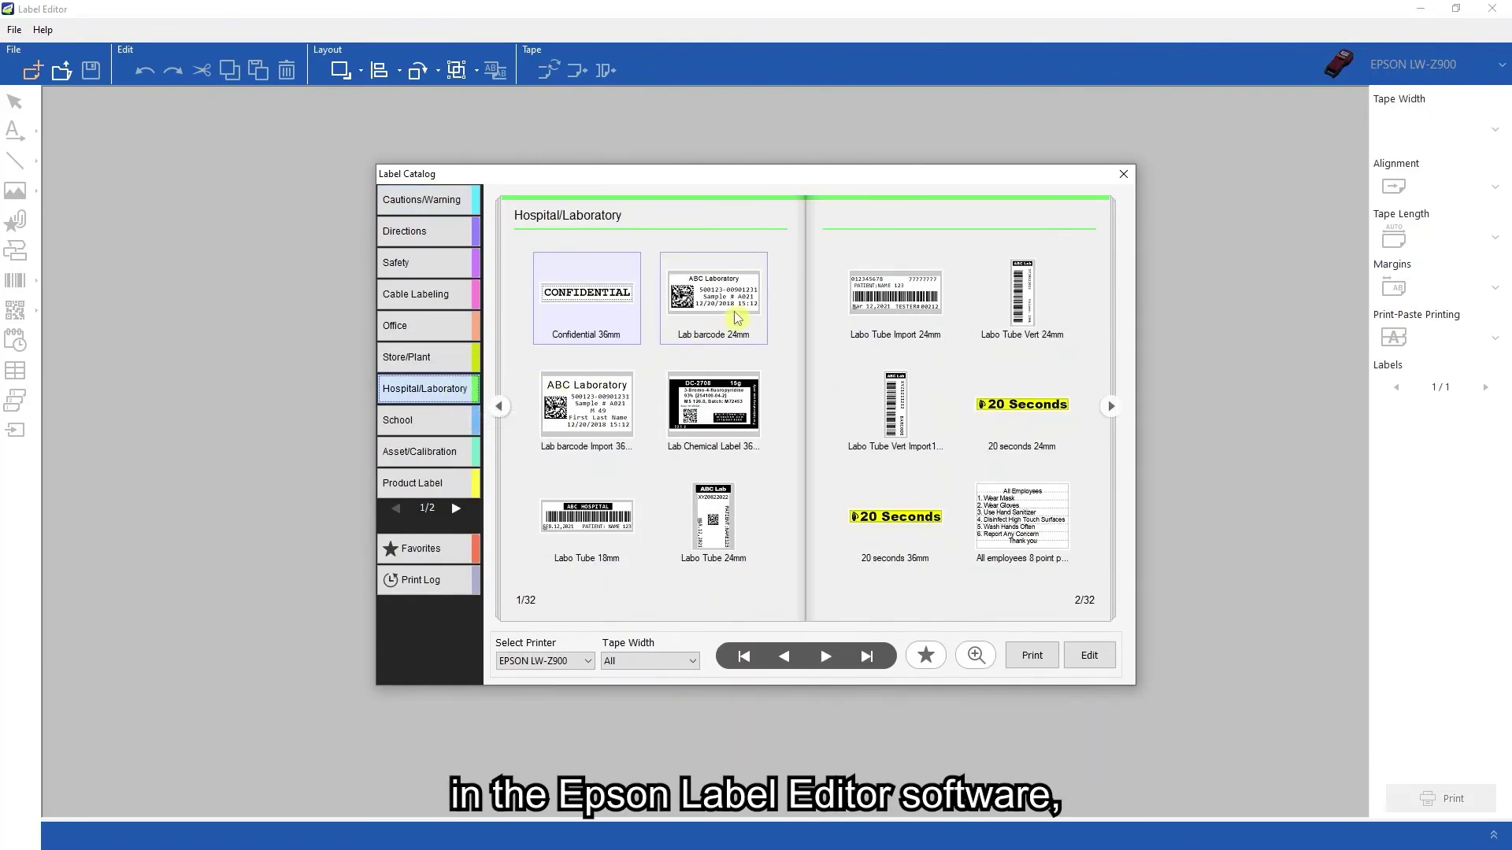
pyautogui.click(1091, 660)
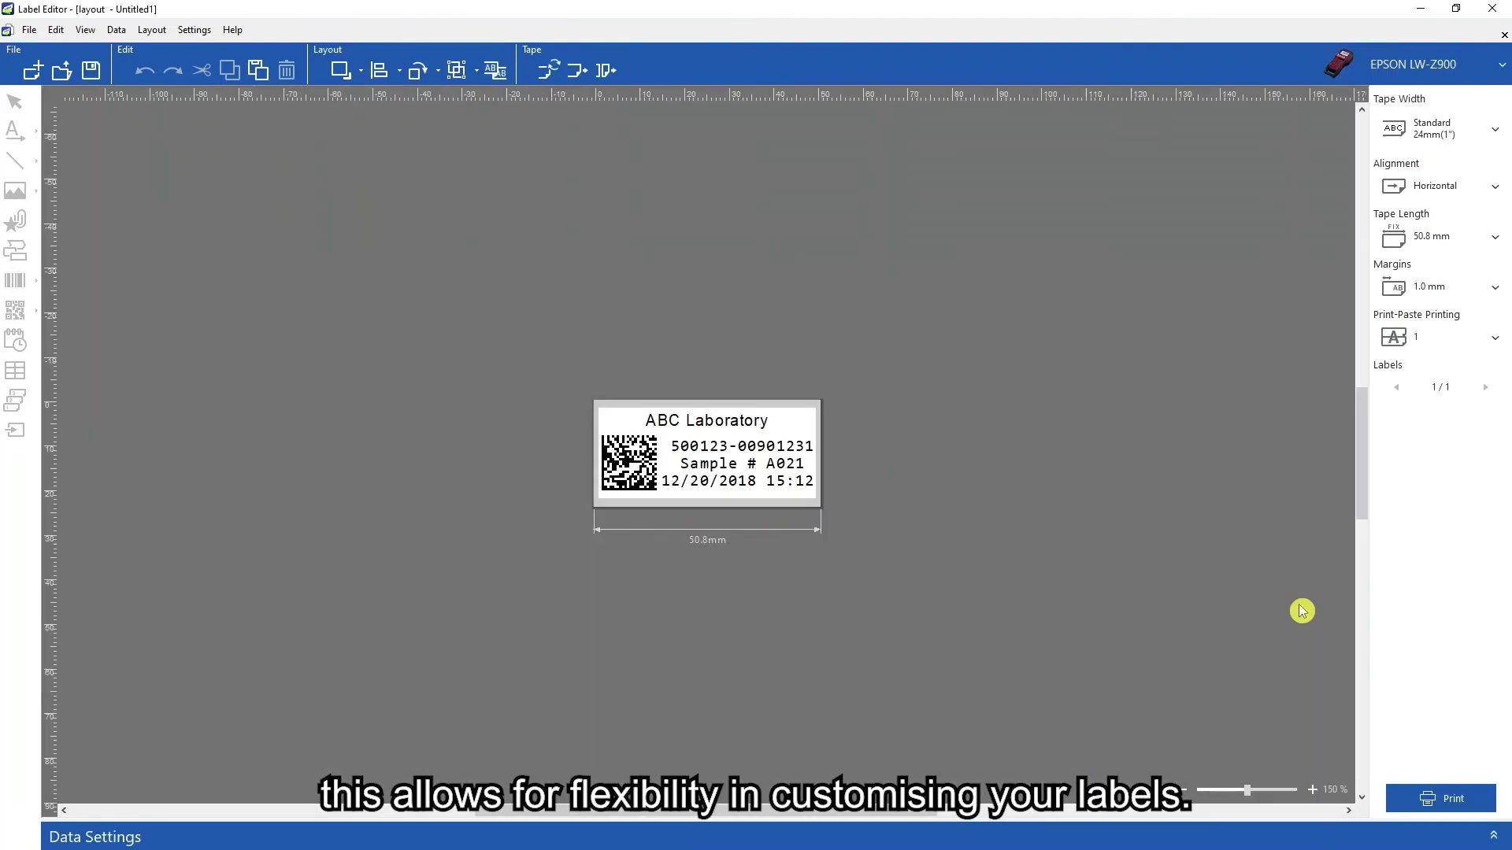
pyautogui.doubleClick(690, 424)
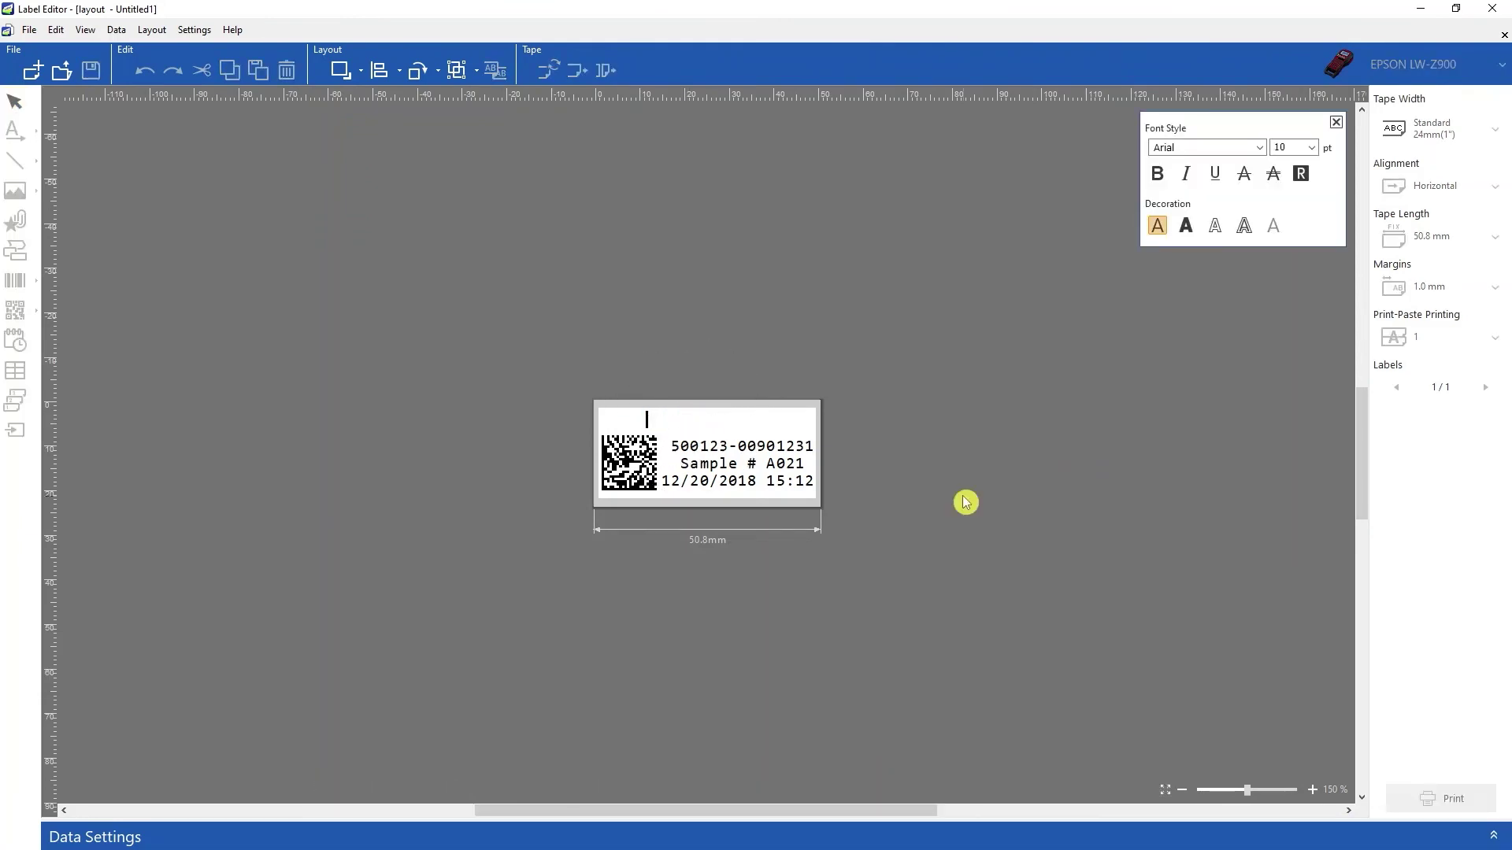